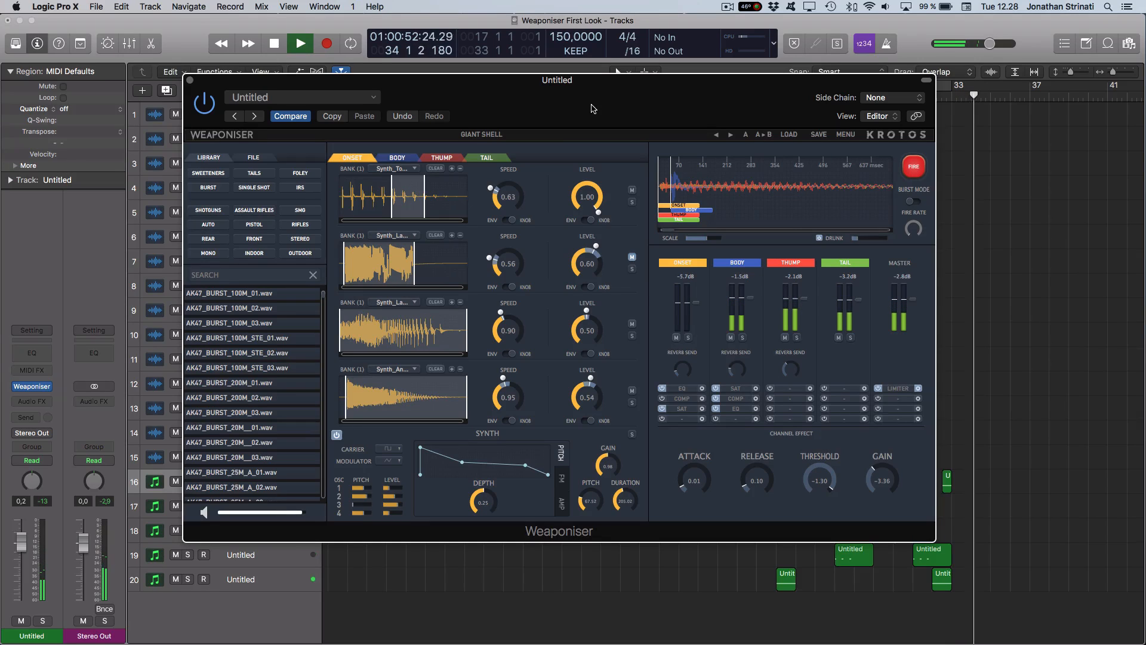
# Stop playback and look through the AK47 burst recordings in the plugin's sample library
pyautogui.press('space')
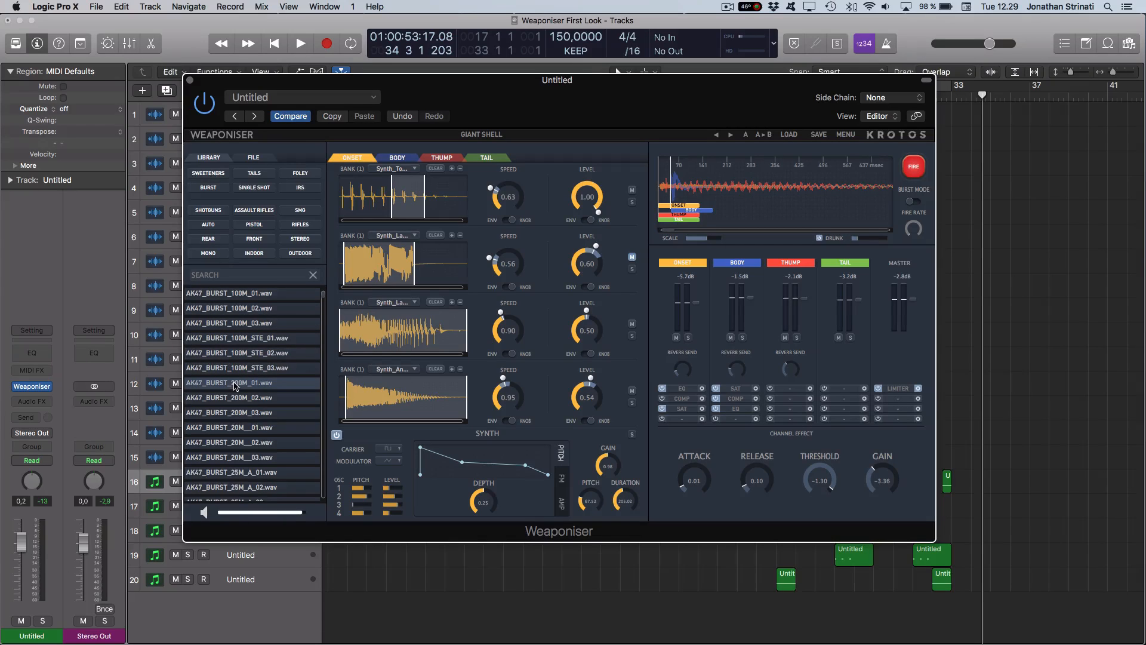
pyautogui.scroll(-10, 235, 386)
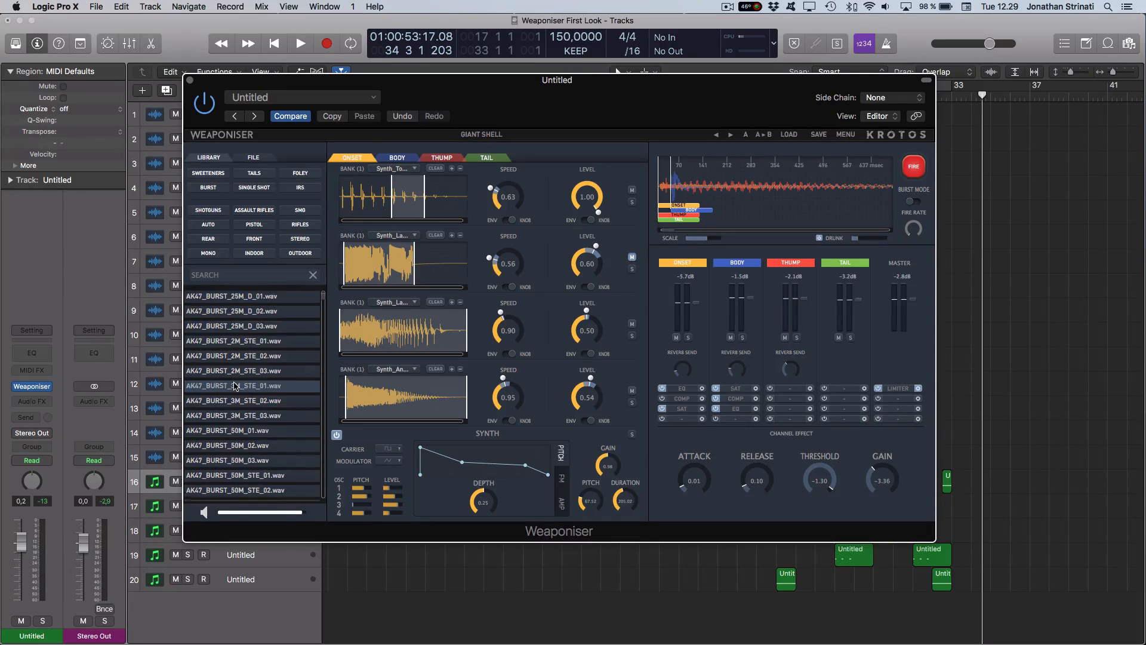
pyautogui.scroll(4, 234, 386)
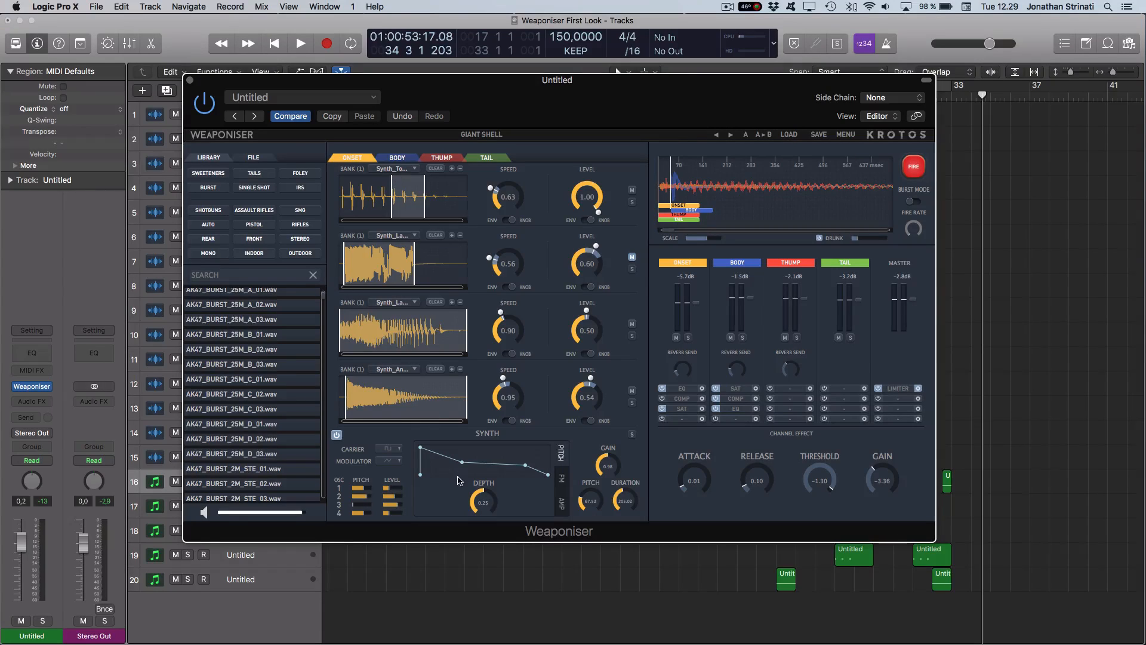
# View the Body, Thump and Onset layers of the Giant Shell preset, and close the plugin window
pyautogui.click(391, 158)
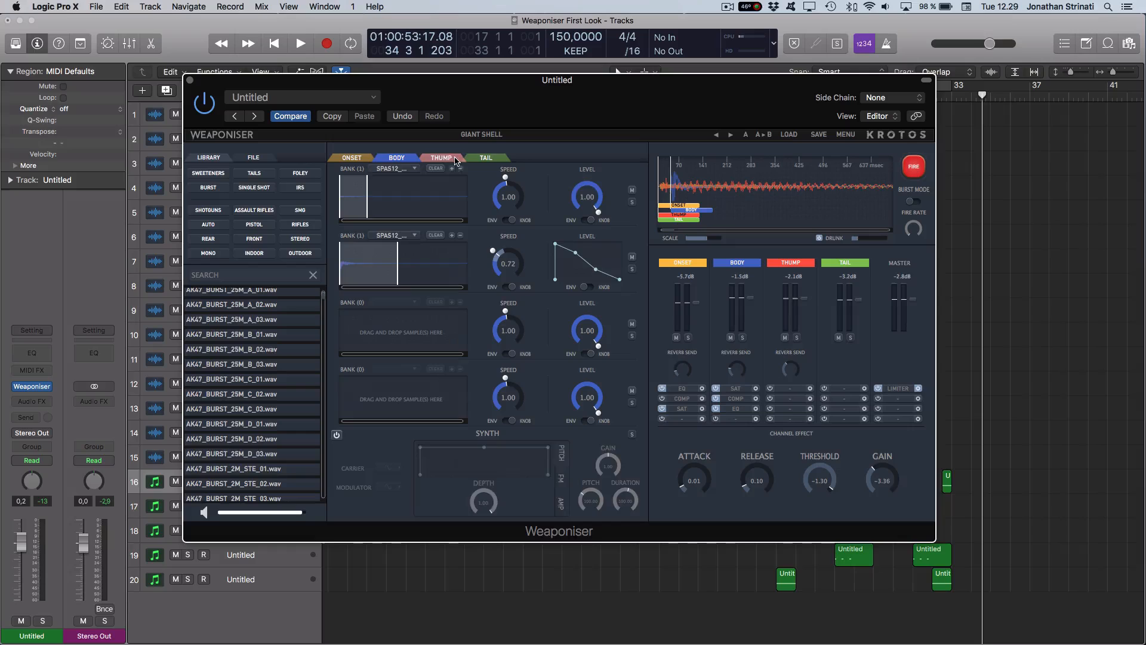
pyautogui.click(441, 157)
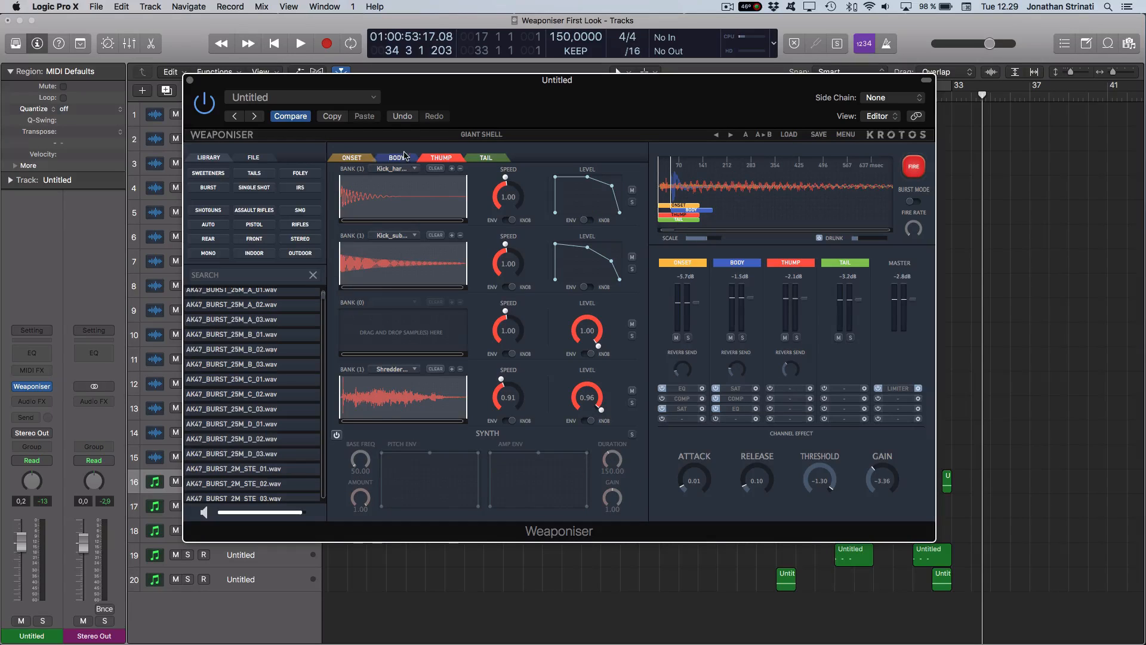
pyautogui.click(352, 158)
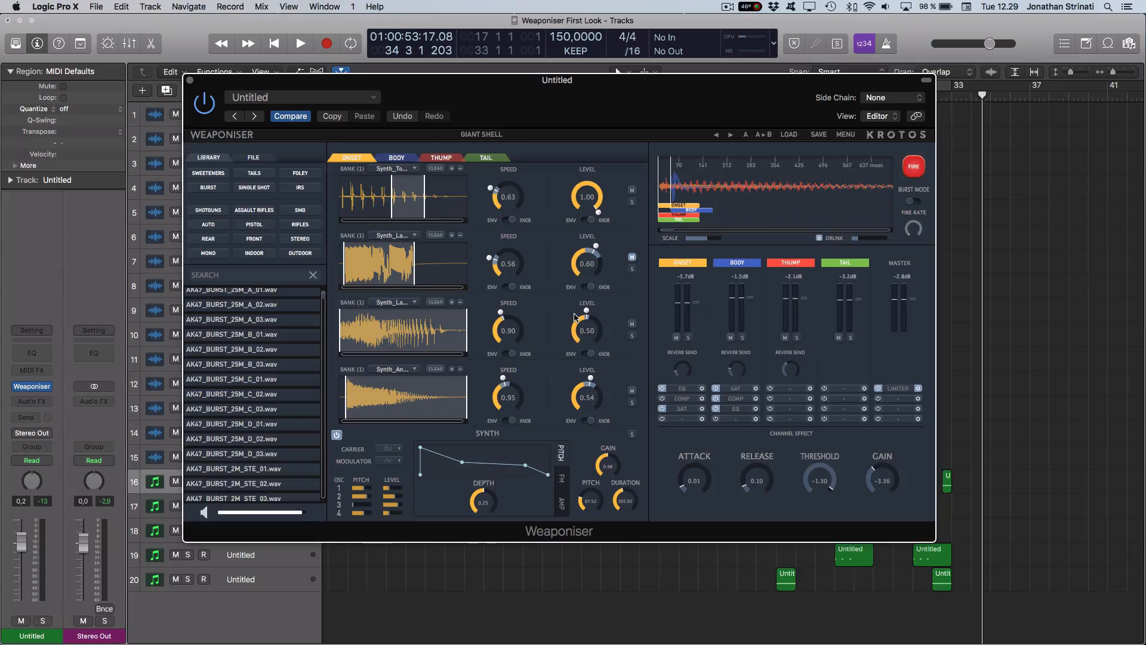
pyautogui.press('super+w')
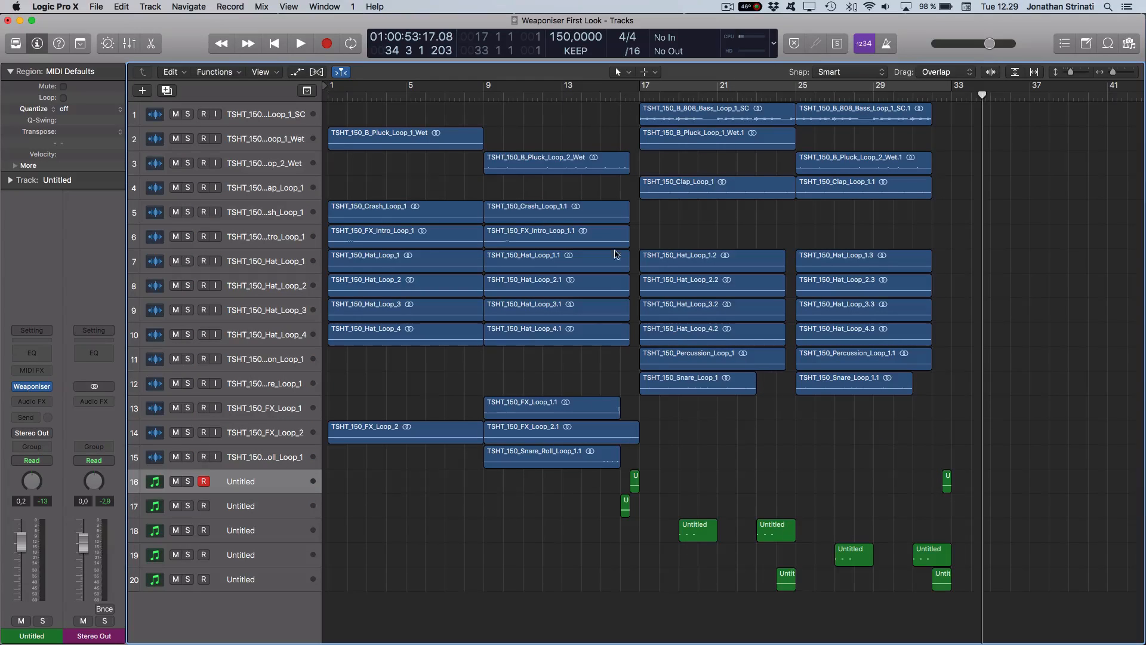
# Select all the MIDI regions on tracks 16 to 20 and play them soloed
pyautogui.moveTo(705, 528); pyautogui.dragTo(1006, 633)
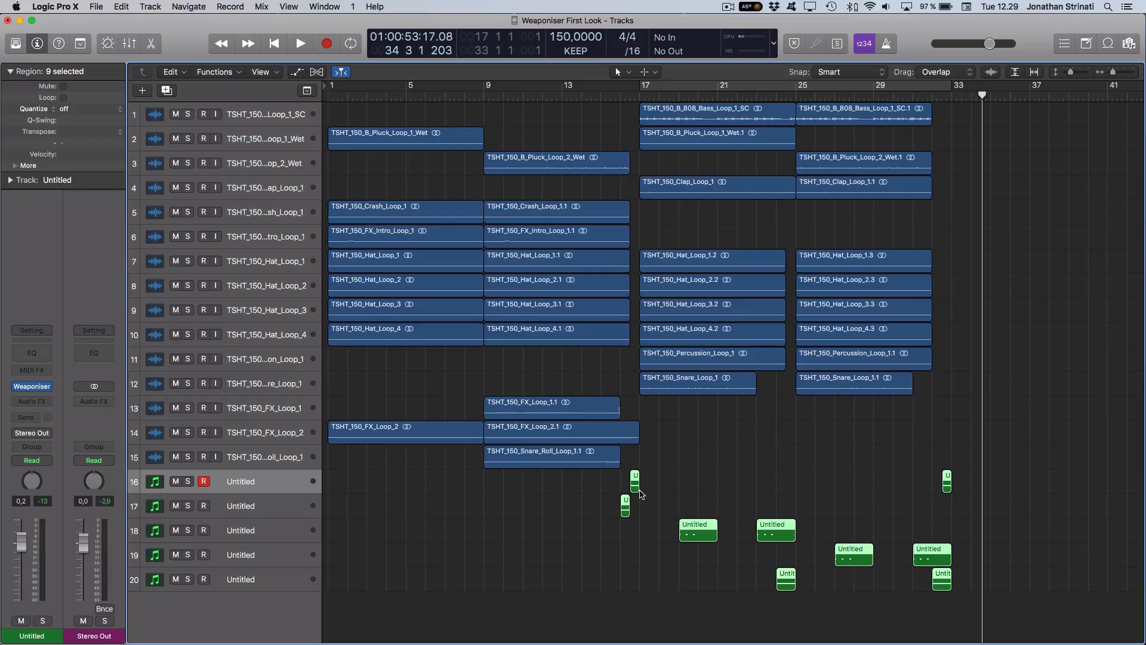
pyautogui.hotkey('ctrl', 's')
pyautogui.hotkey('shift', 'space')
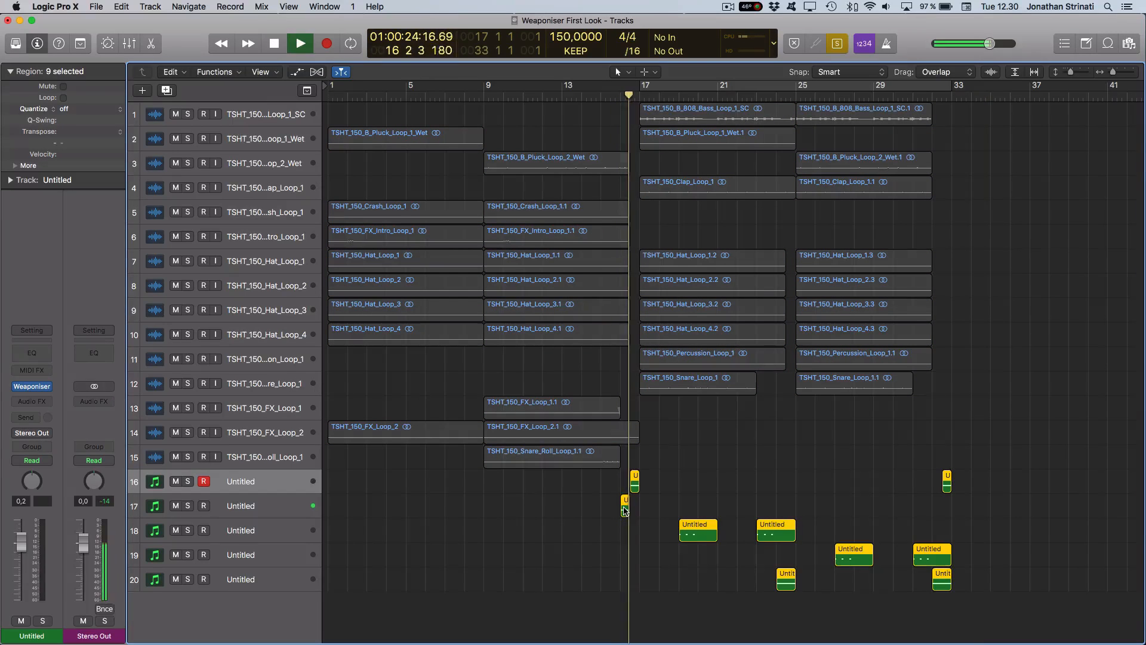
# Audition the first region on track 18, the two regions before bar 25 and the three before bar 33, and stop playback with the plugin shown
pyautogui.click(697, 530)
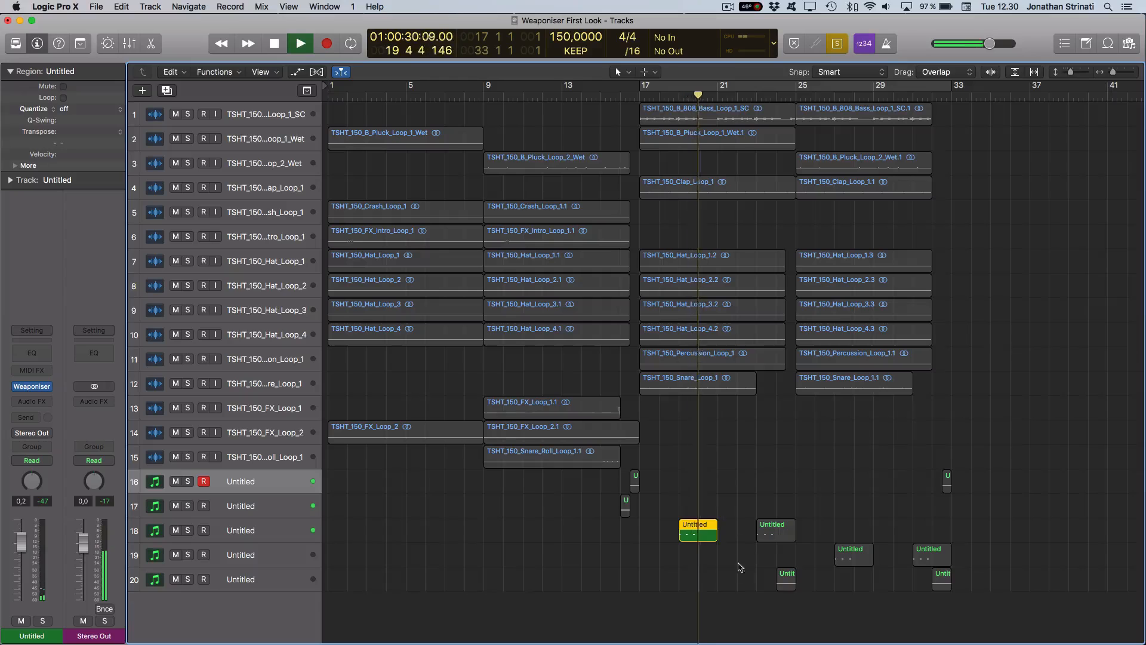
pyautogui.click(753, 591)
pyautogui.moveTo(753, 591); pyautogui.dragTo(813, 488)
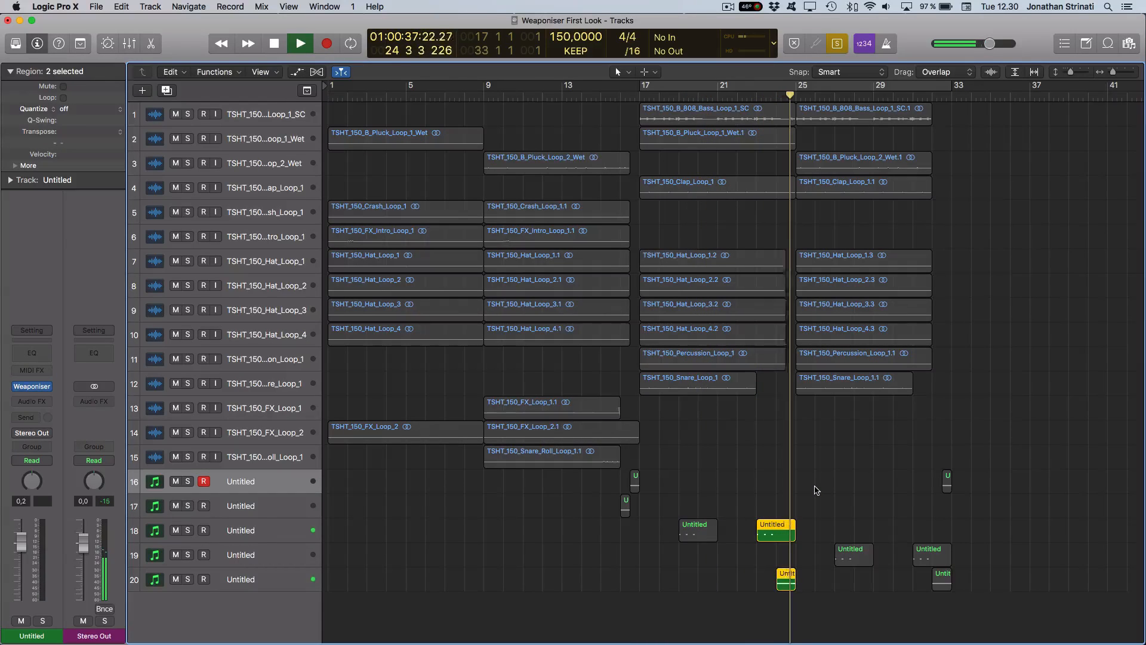
pyautogui.moveTo(913, 590); pyautogui.dragTo(973, 474)
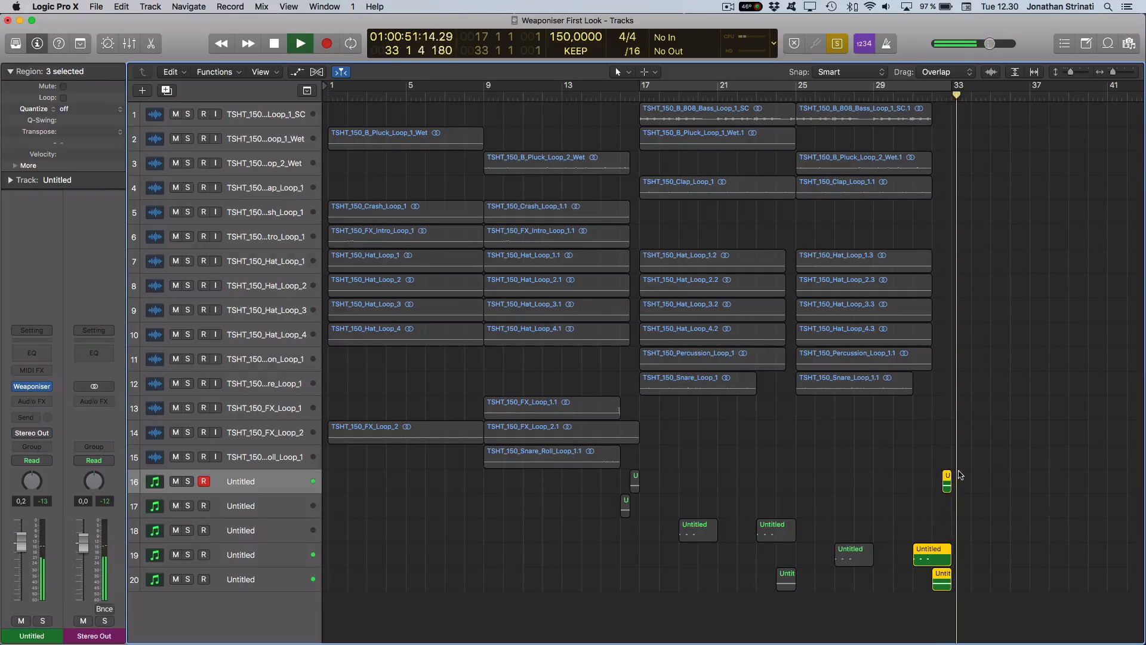
pyautogui.press('v')
pyautogui.press('space')
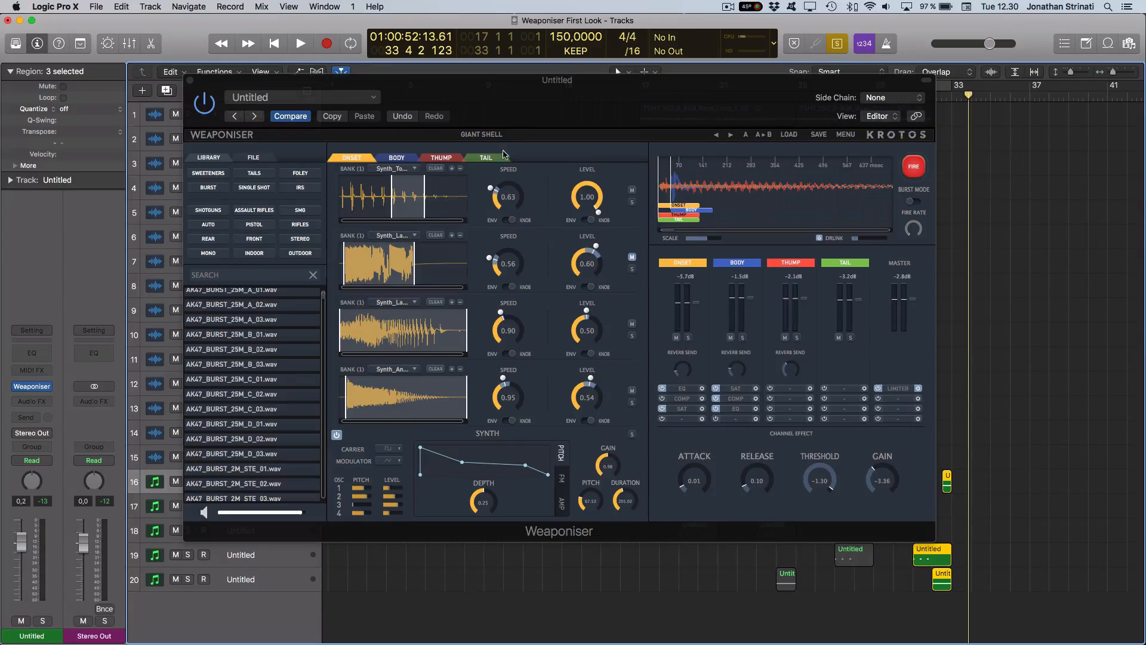
# Load the Real World Auto factory preset GPMG Burst in Weaponiser and advance through the presets to High Speed Assault Rifle
pyautogui.press('super+w')
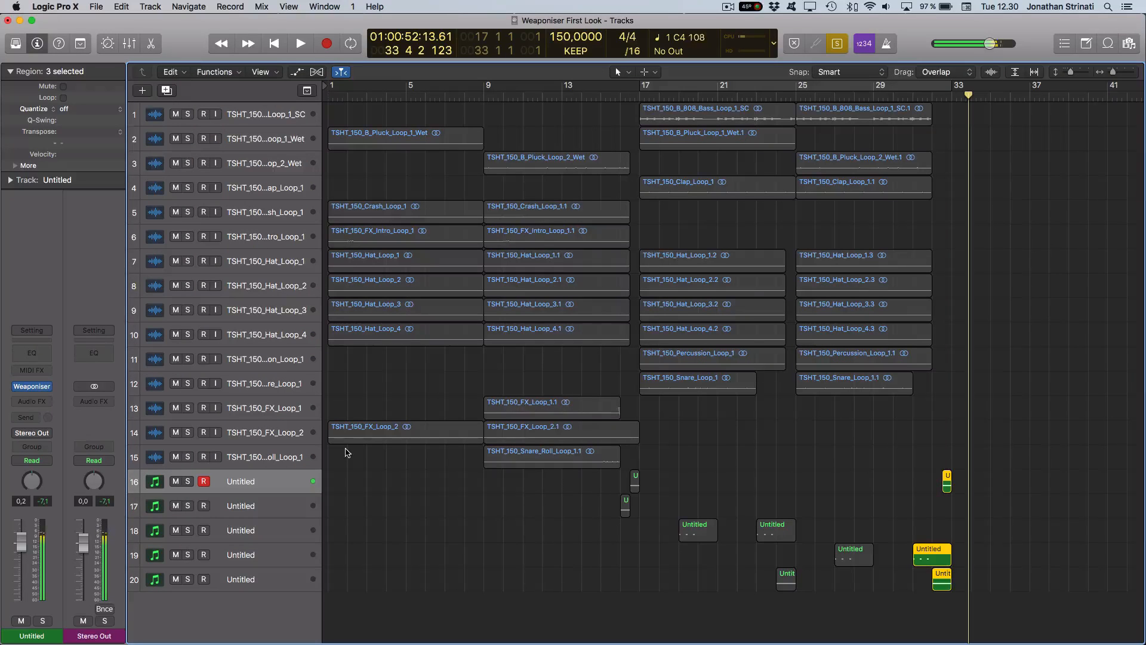
pyautogui.press('v')
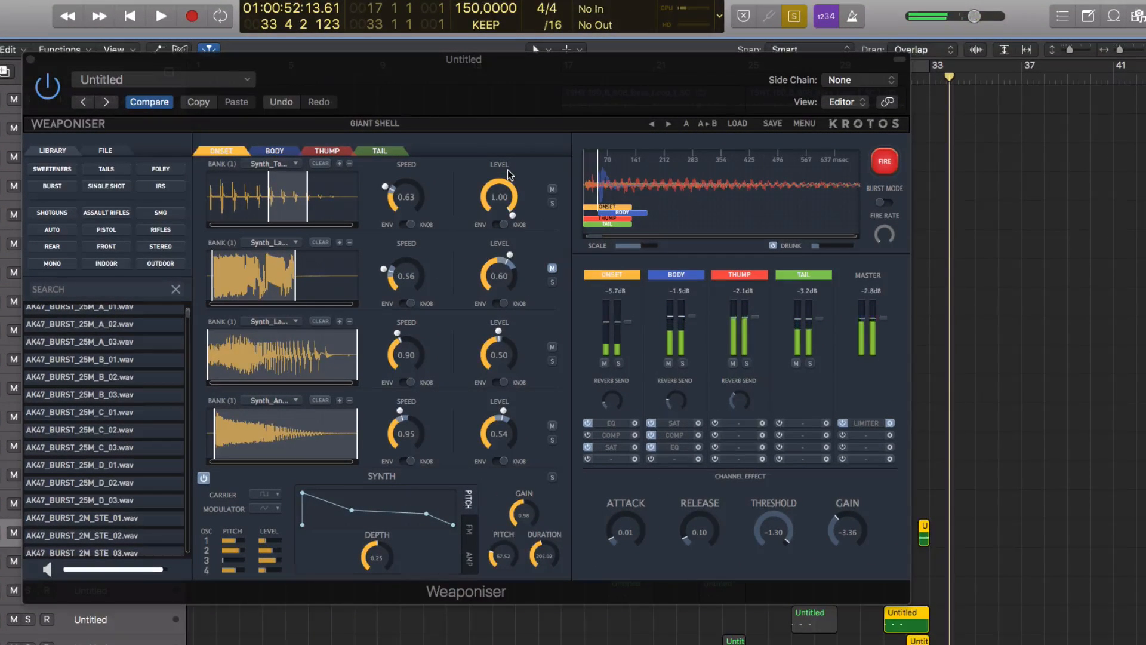
pyautogui.click(743, 126)
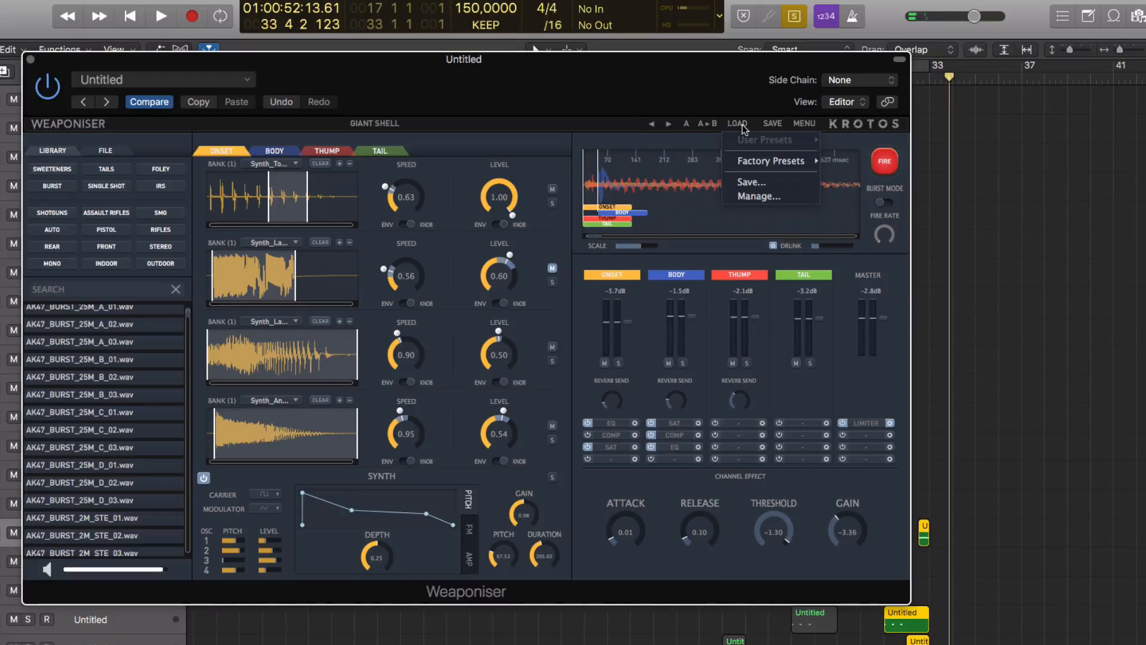
pyautogui.moveTo(747, 165)
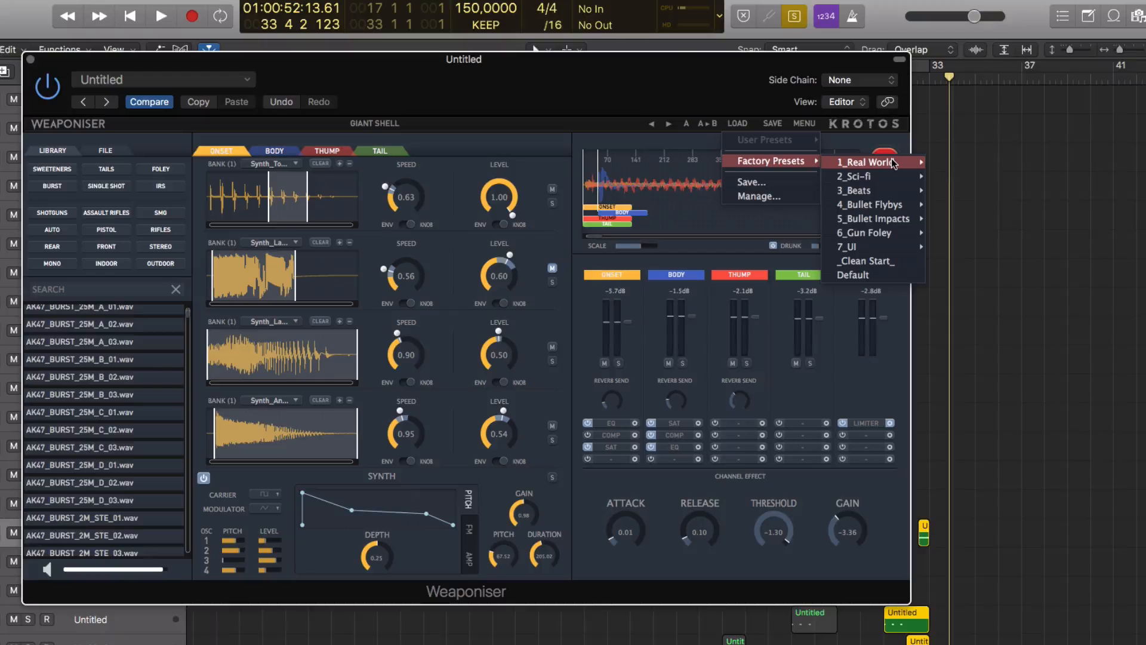
pyautogui.moveTo(893, 164)
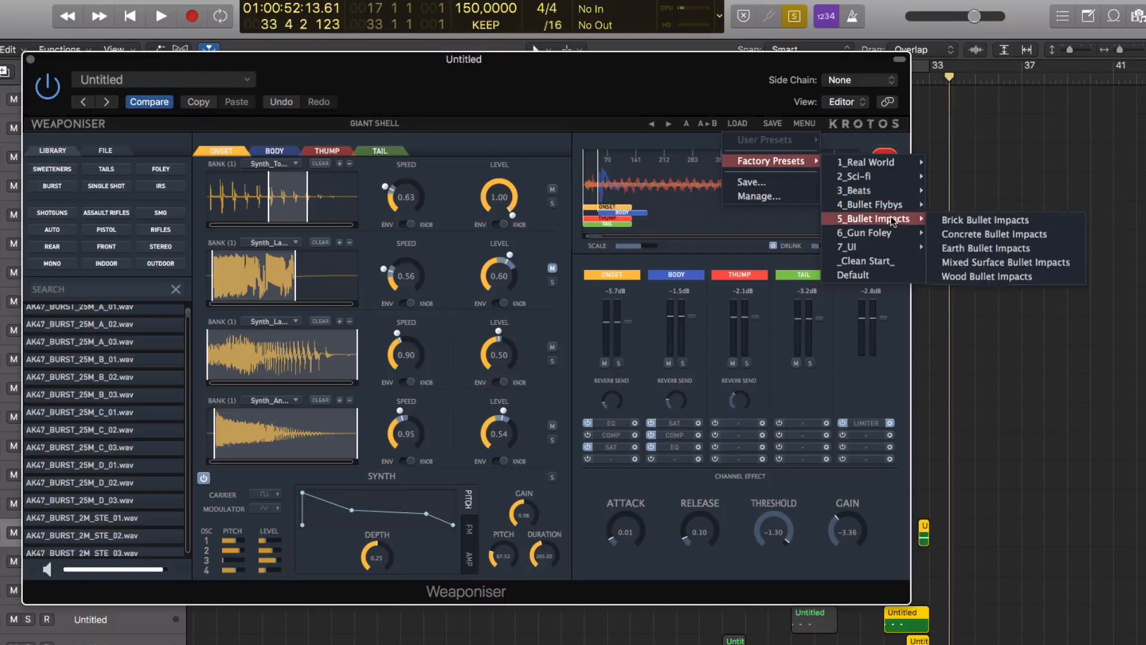
pyautogui.moveTo(951, 165)
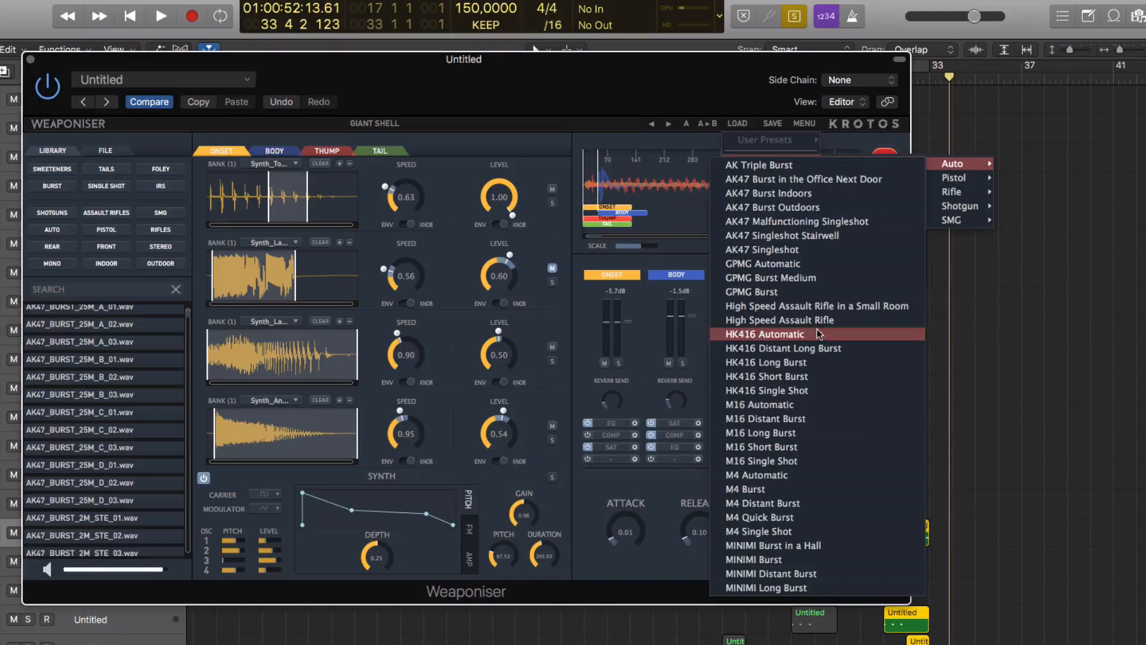
pyautogui.click(808, 296)
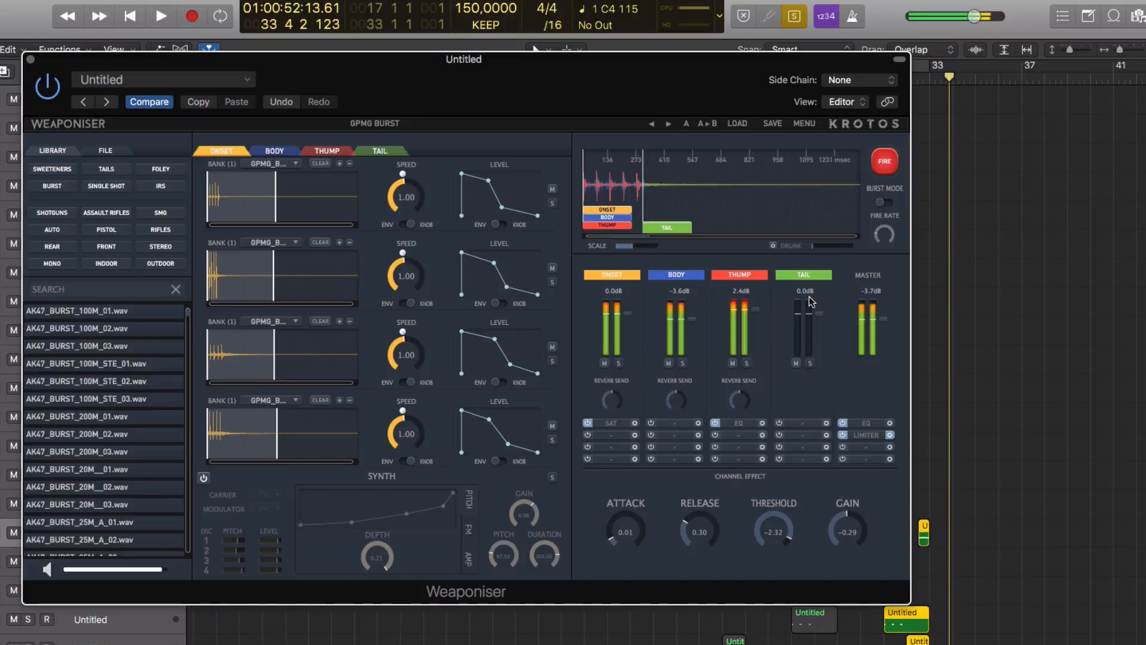
pyautogui.click(667, 124)
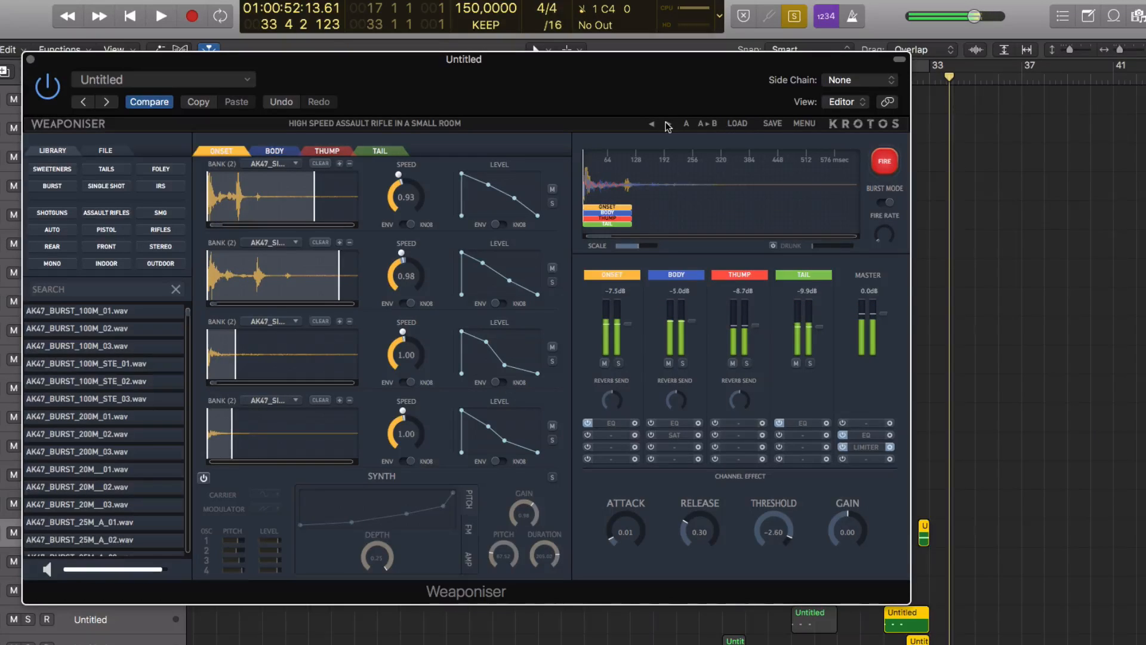
pyautogui.click(668, 124)
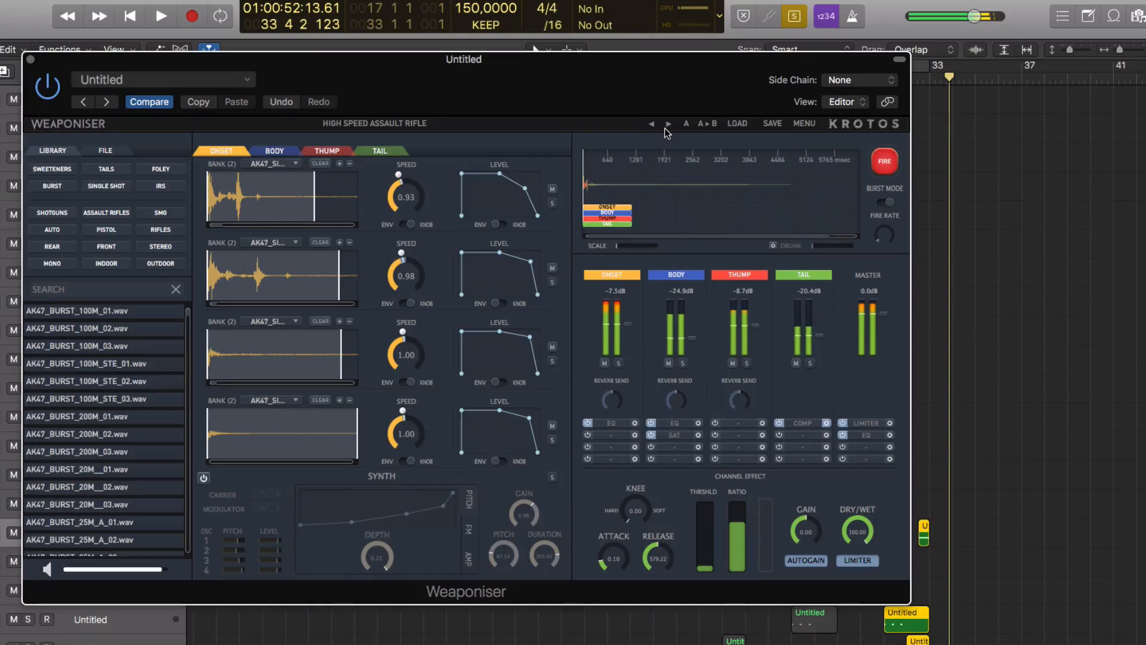
# Load the Real World Pistol factory preset CZ75 Burst and advance to CZ75 Distant Burst
pyautogui.click(743, 125)
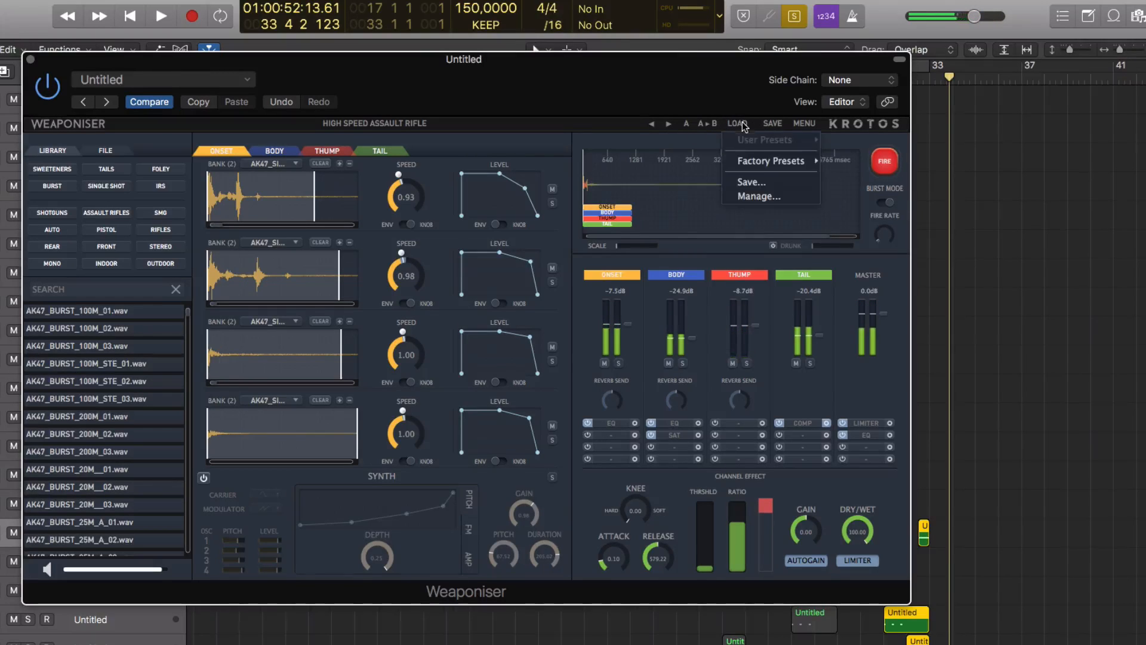
pyautogui.moveTo(811, 160)
pyautogui.moveTo(876, 169)
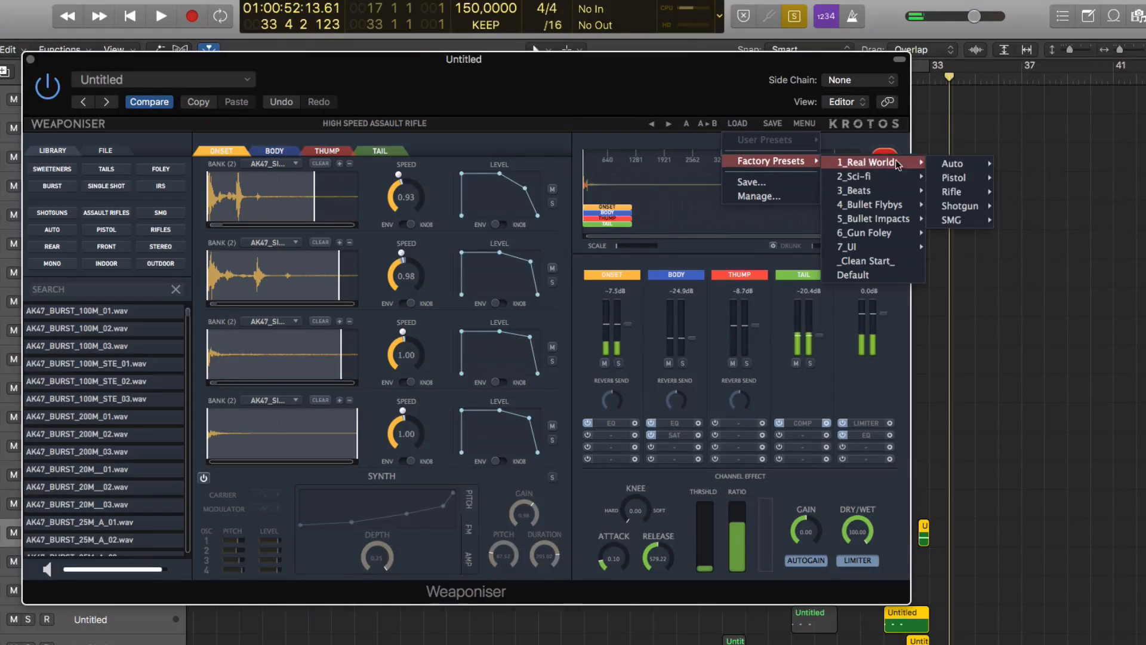
pyautogui.moveTo(977, 170)
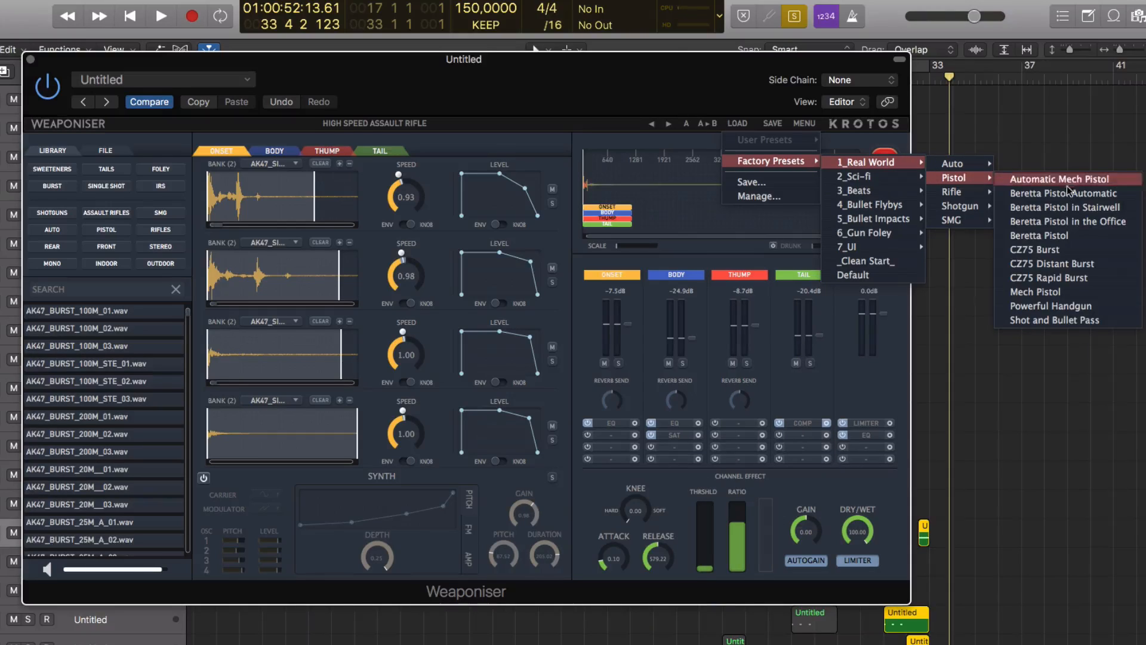
pyautogui.click(1060, 253)
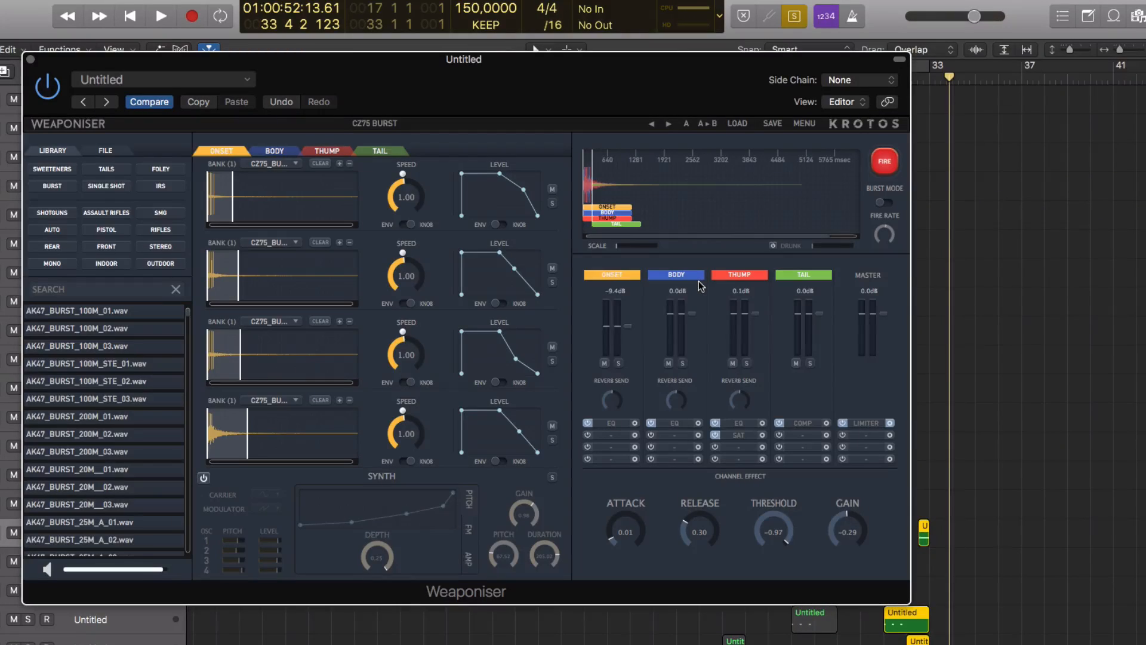
pyautogui.click(667, 125)
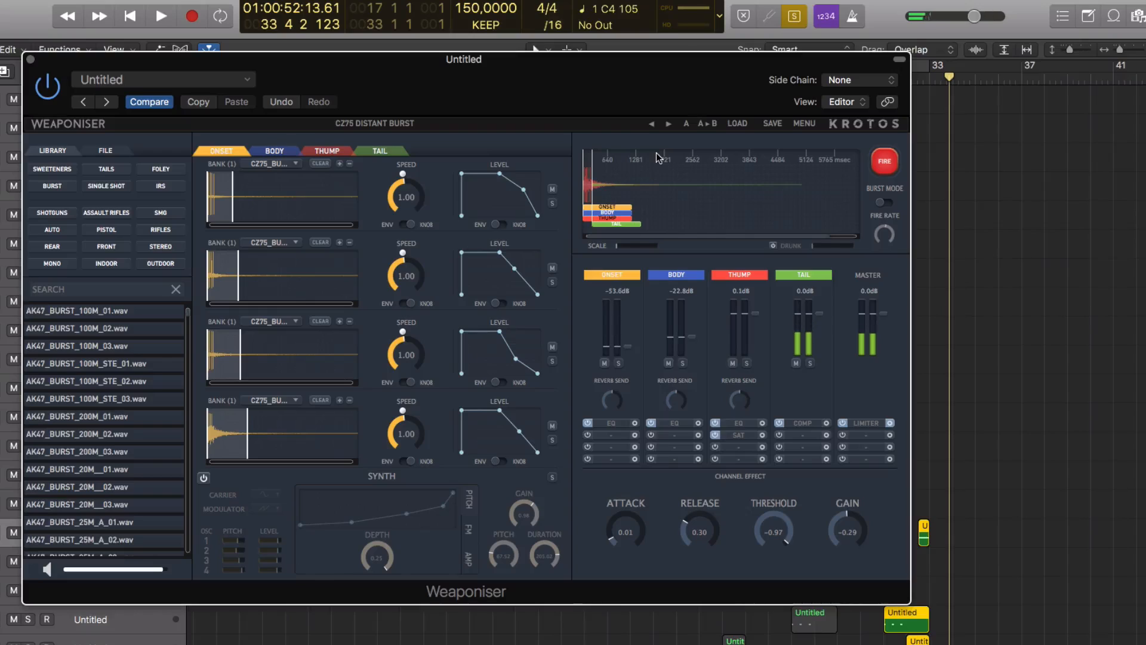
# Load the Real World Shotgun factory preset Winchester in an Office and advance to Winchester Single Shot with Reload
pyautogui.click(734, 123)
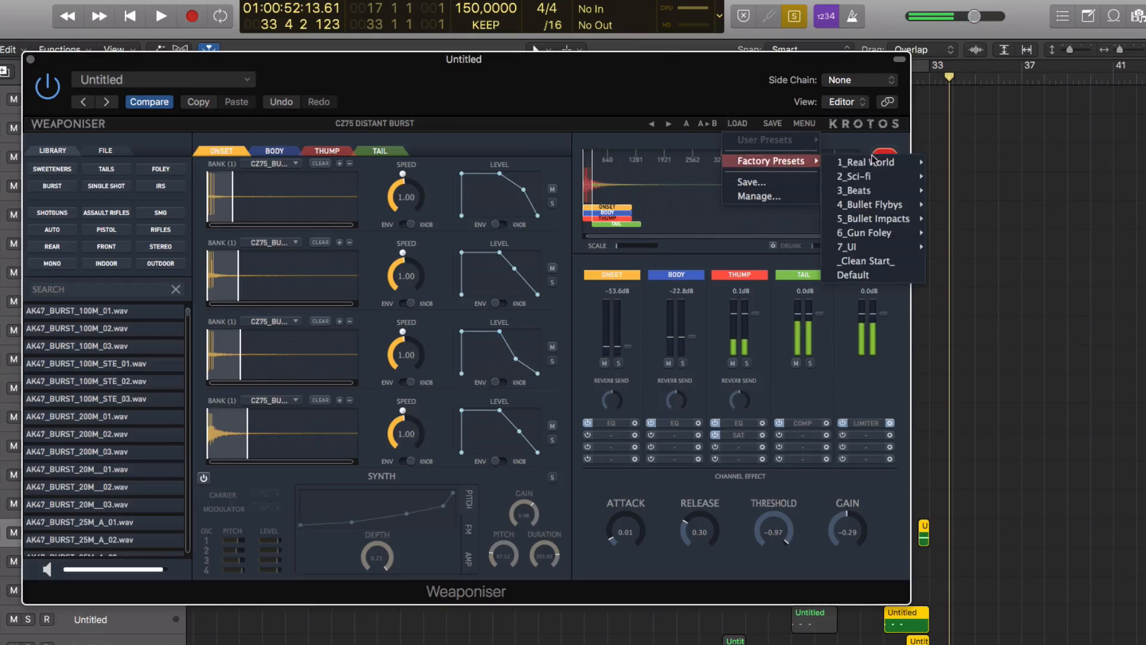
pyautogui.moveTo(871, 162)
pyautogui.moveTo(979, 208)
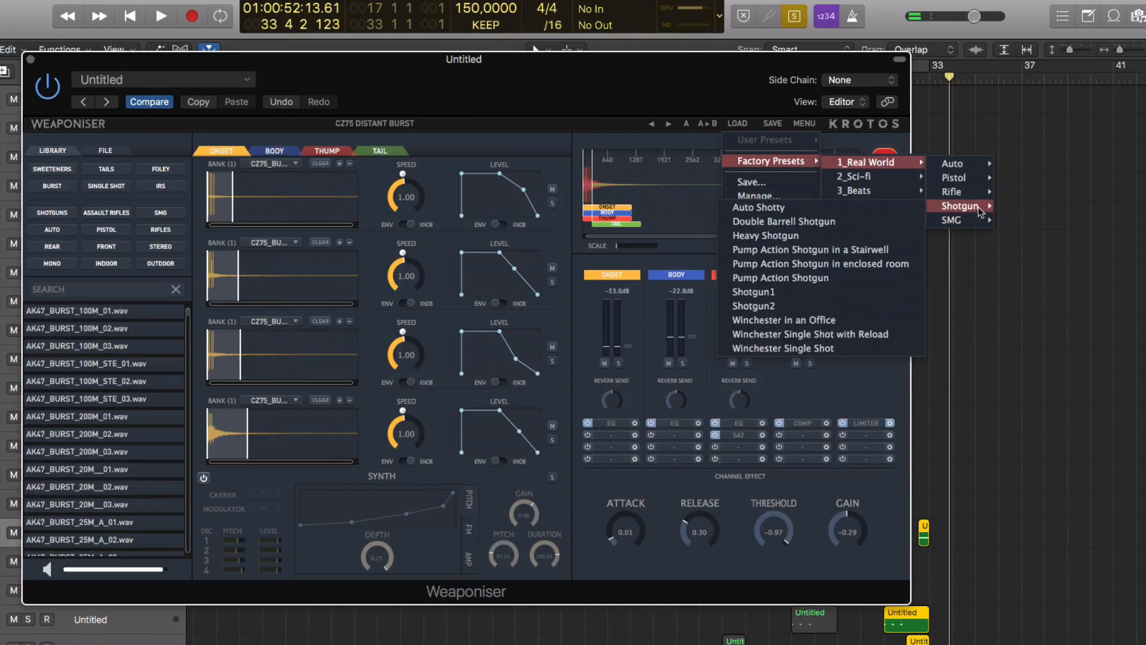
pyautogui.click(802, 319)
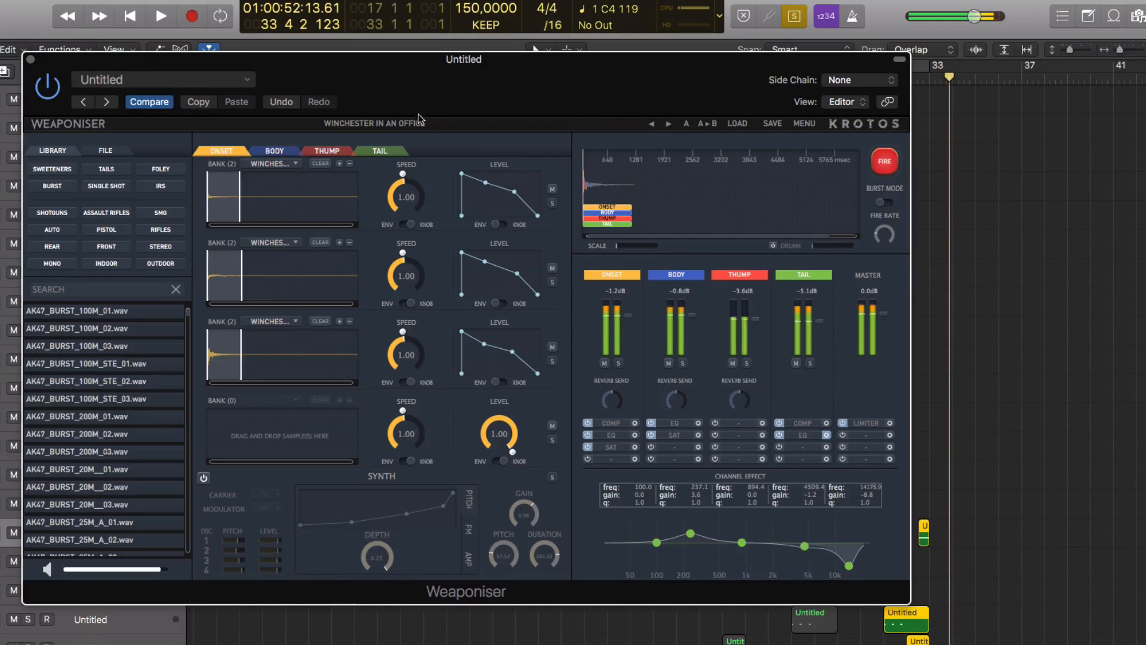
pyautogui.click(668, 125)
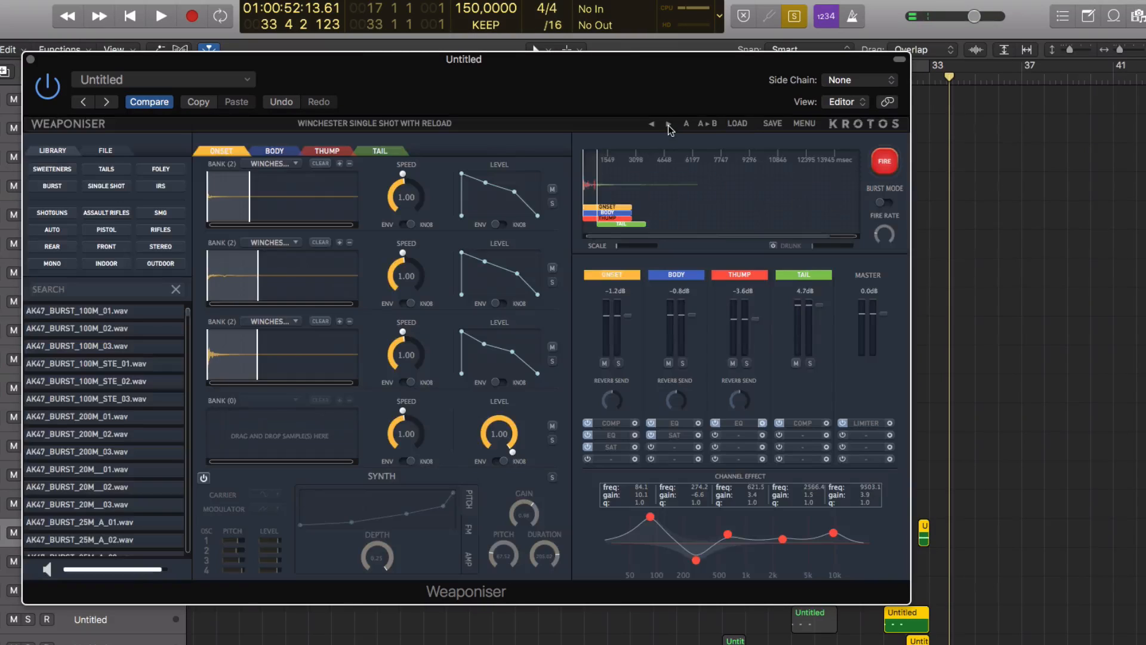
# Load the Sci-fi Experimental factory preset Giant Shell and advance to Implode Shot
pyautogui.click(736, 124)
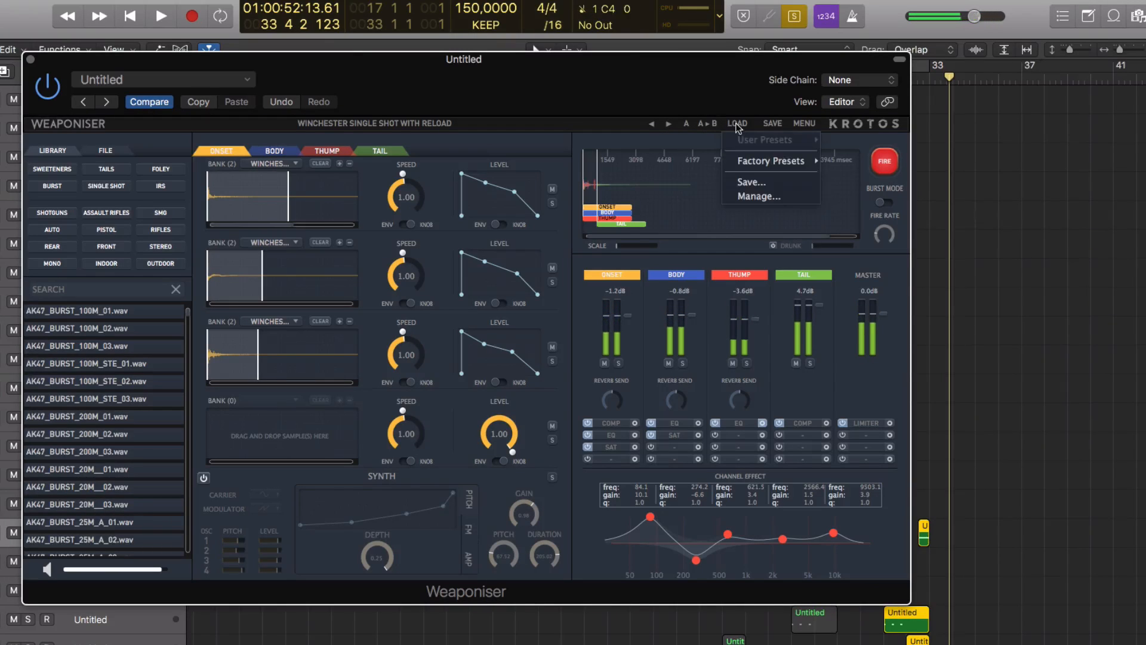
pyautogui.moveTo(775, 160)
pyautogui.moveTo(887, 177)
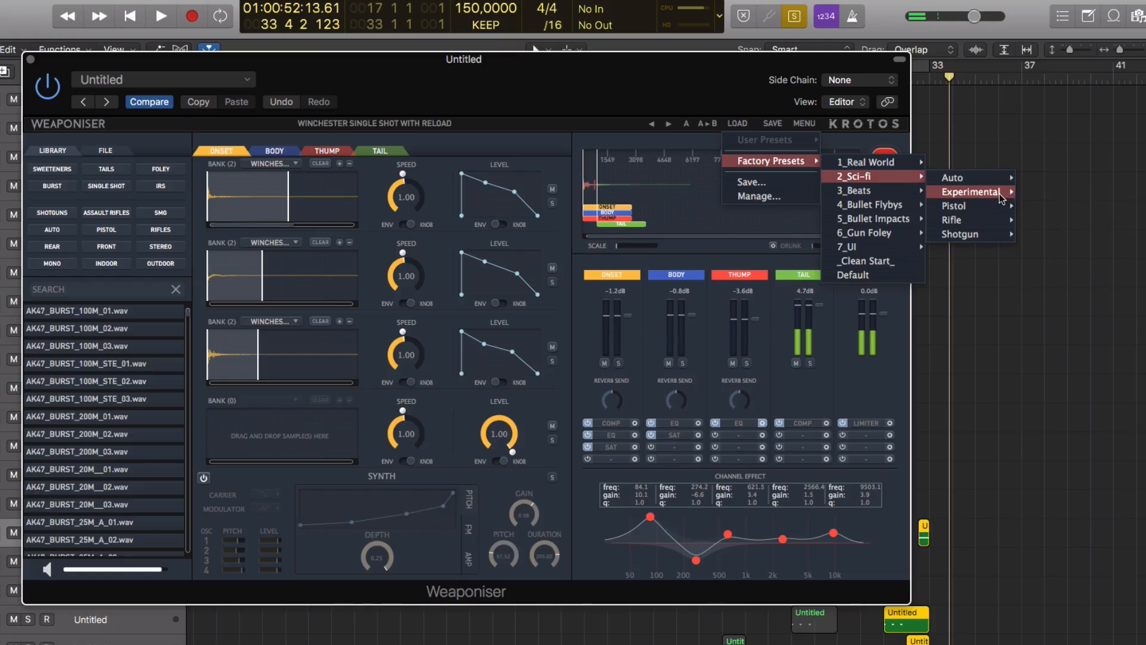
pyautogui.moveTo(979, 192)
pyautogui.click(1055, 221)
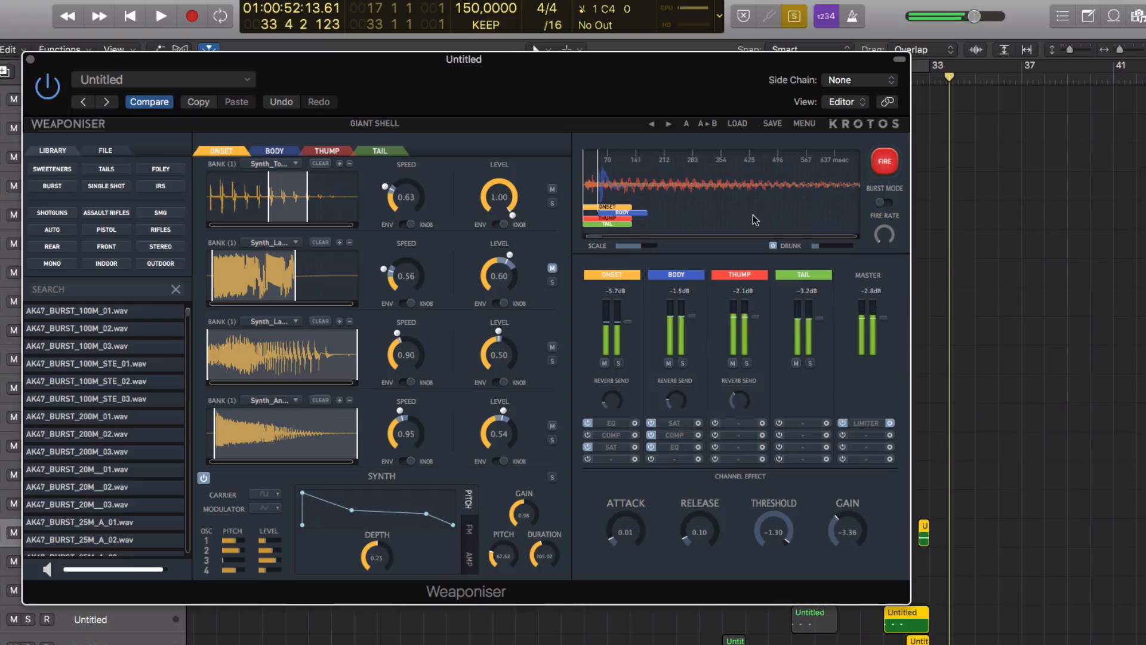
pyautogui.click(668, 124)
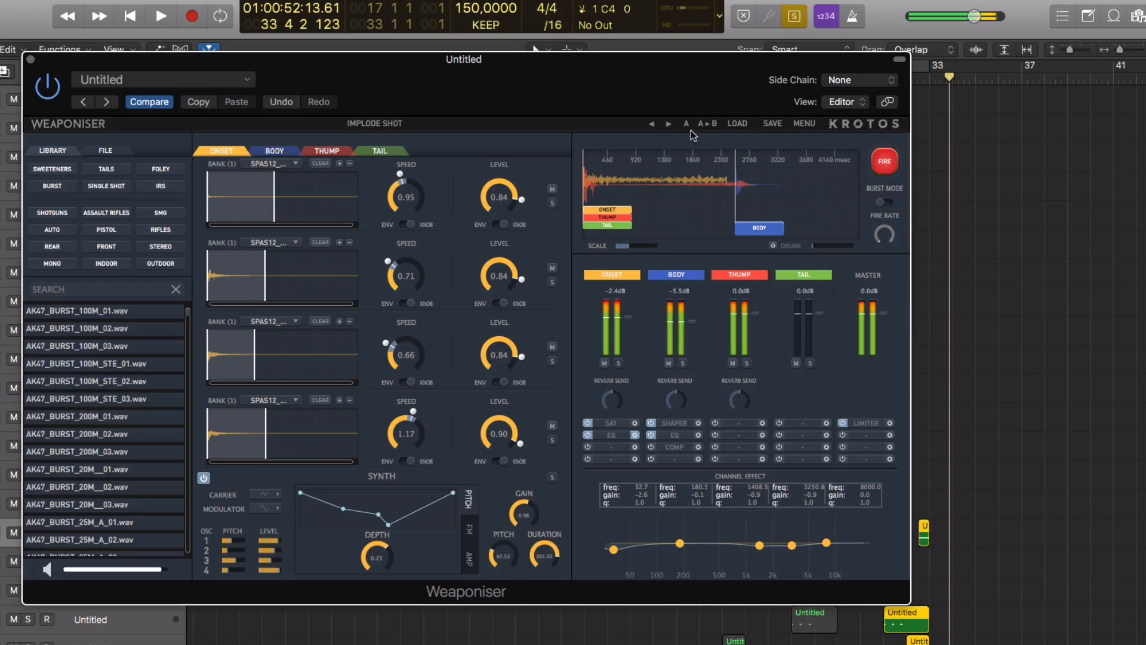
# Advance to the Junkyard Gun preset, and audition the Beats factory presets from Detuning Drums through Drum Shaper to Electronic Clap Attack
pyautogui.click(668, 123)
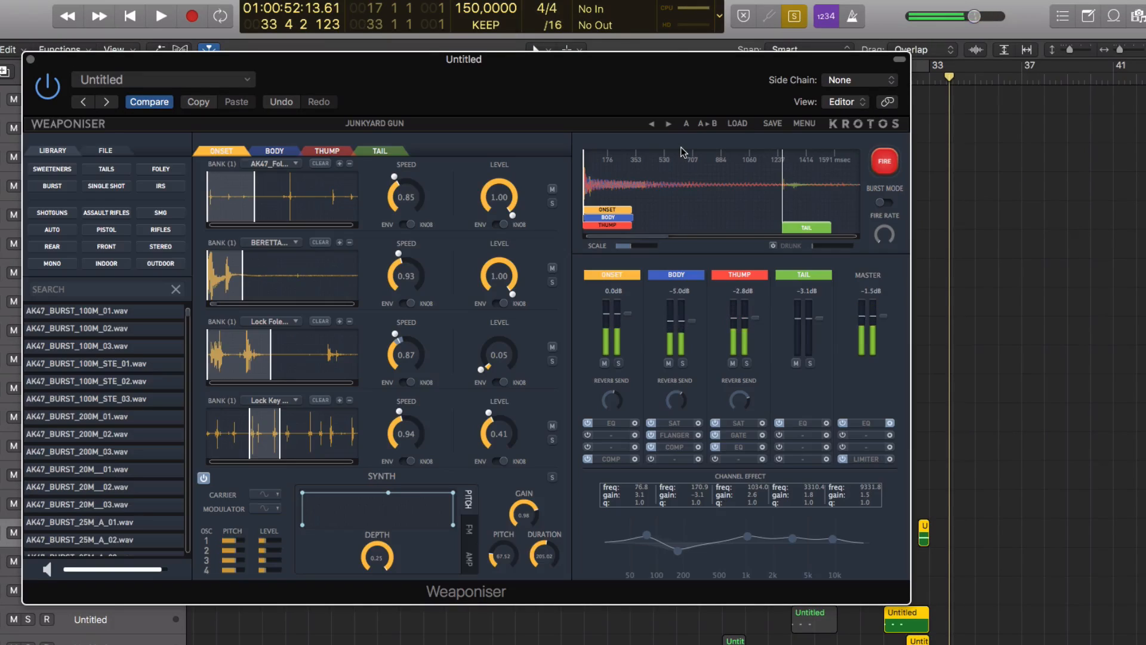
pyautogui.click(734, 124)
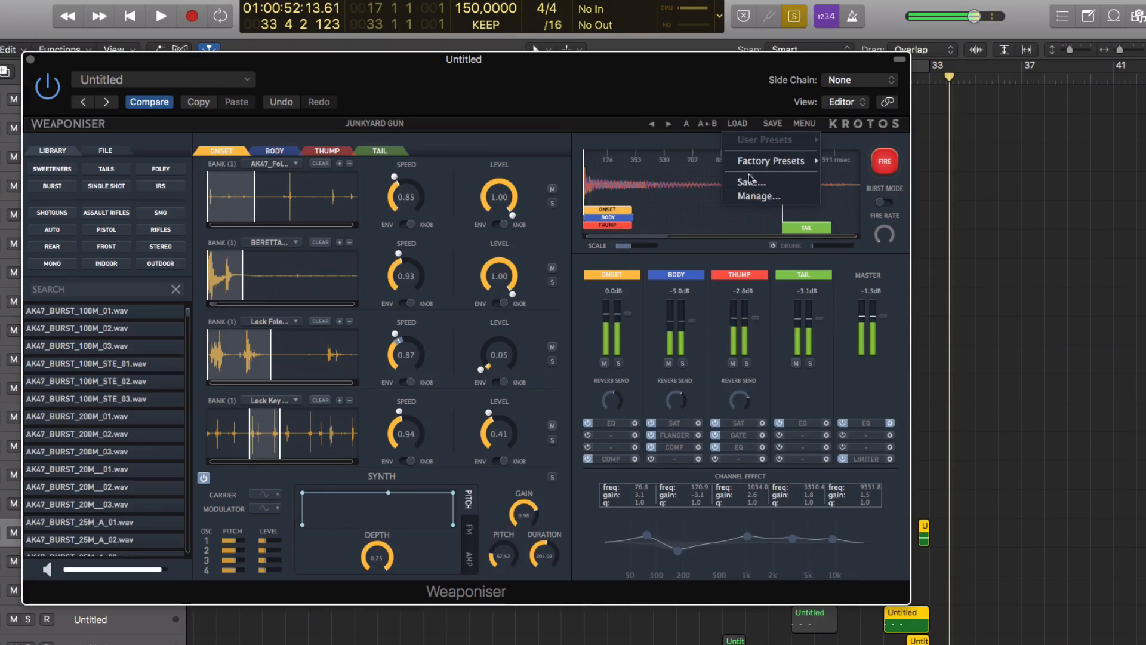
pyautogui.moveTo(826, 163)
pyautogui.moveTo(860, 192)
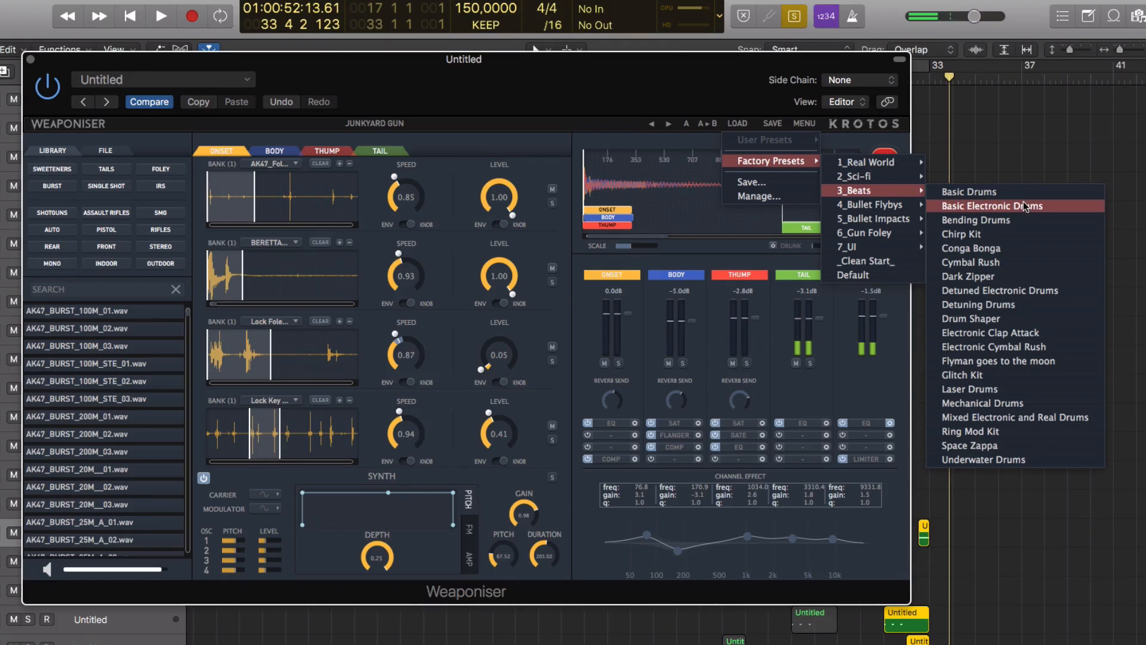
pyautogui.click(978, 307)
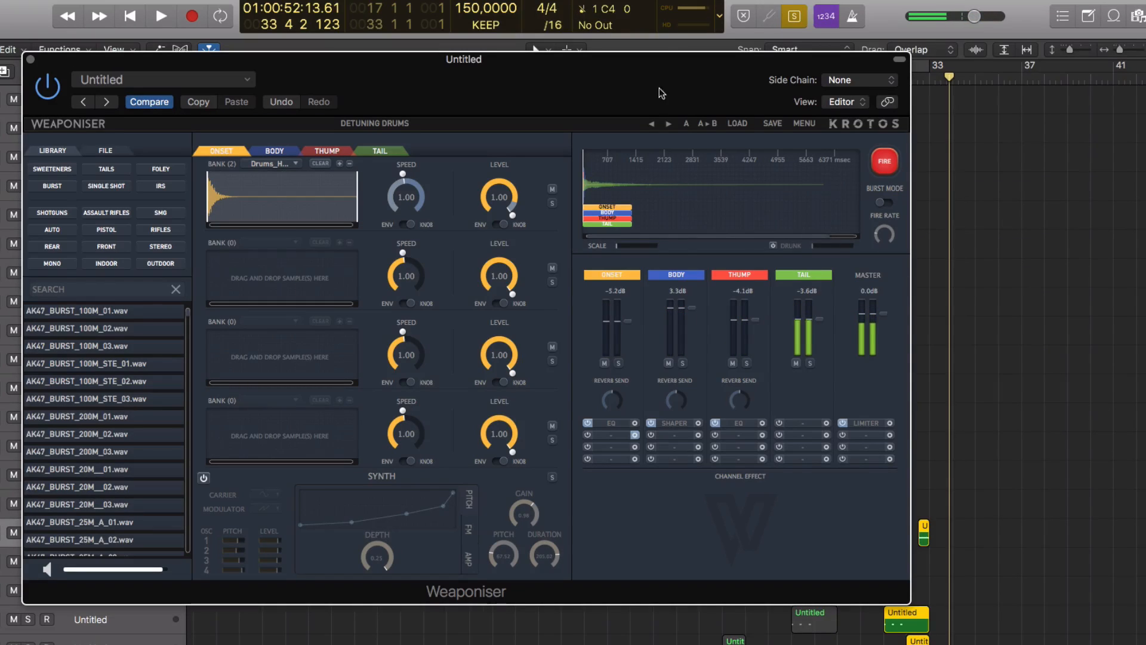
pyautogui.click(668, 123)
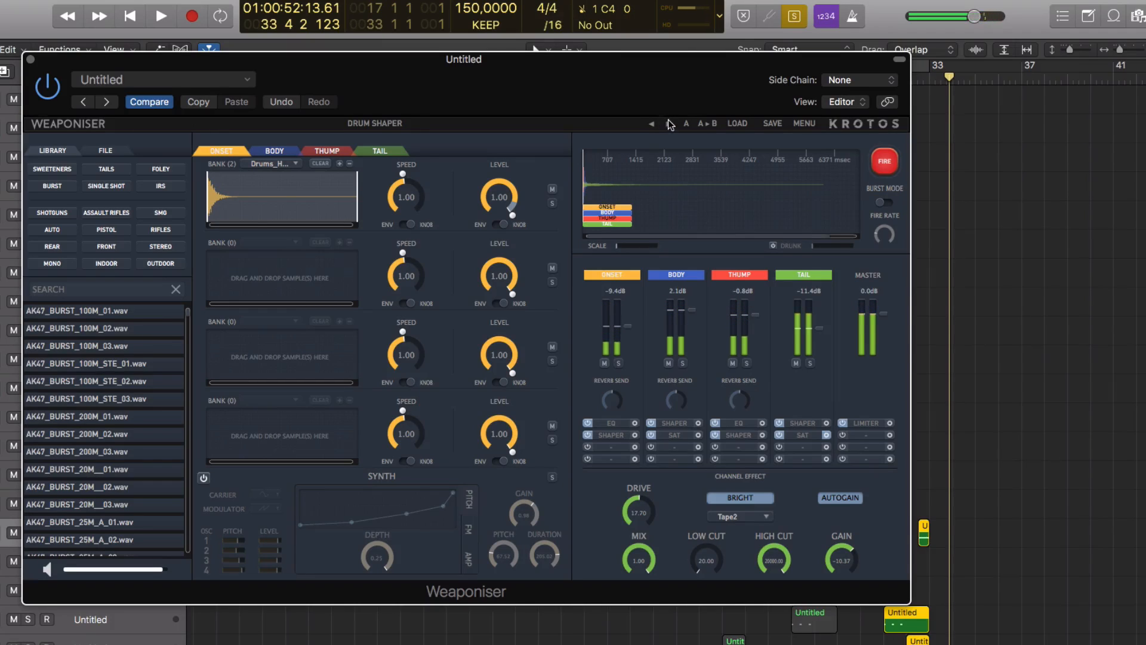
pyautogui.click(668, 124)
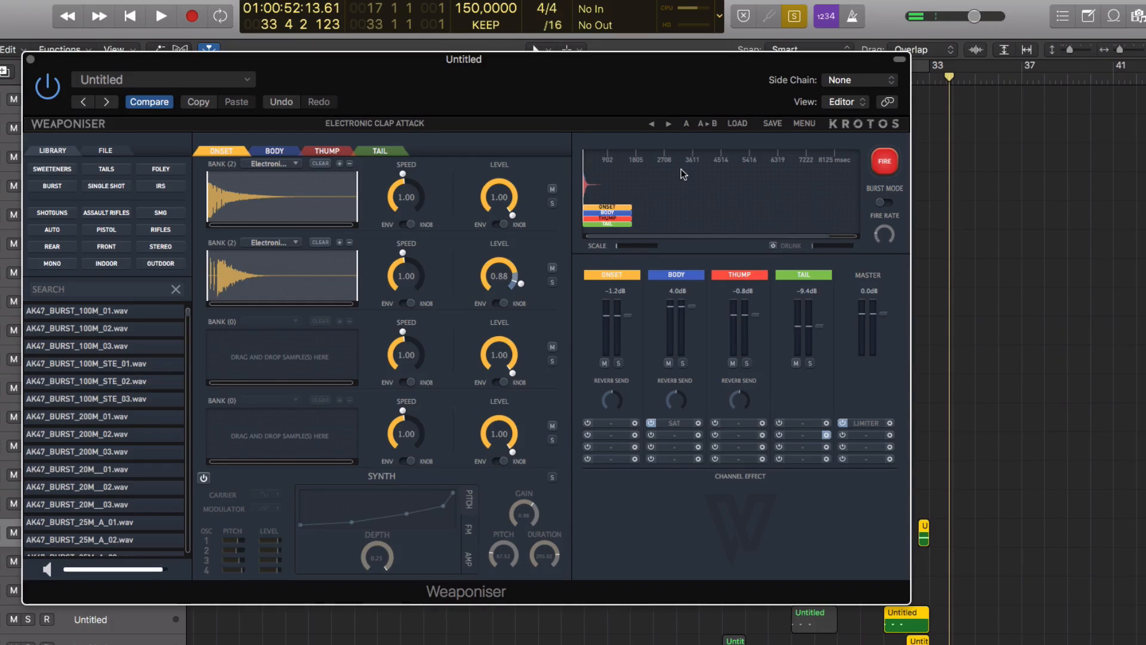
# Load the Bullet Flybys factory preset Lazer_Fly-by and advance to Varied Bullet Fly-bys
pyautogui.click(803, 123)
pyautogui.moveTo(770, 160)
pyautogui.moveTo(865, 209)
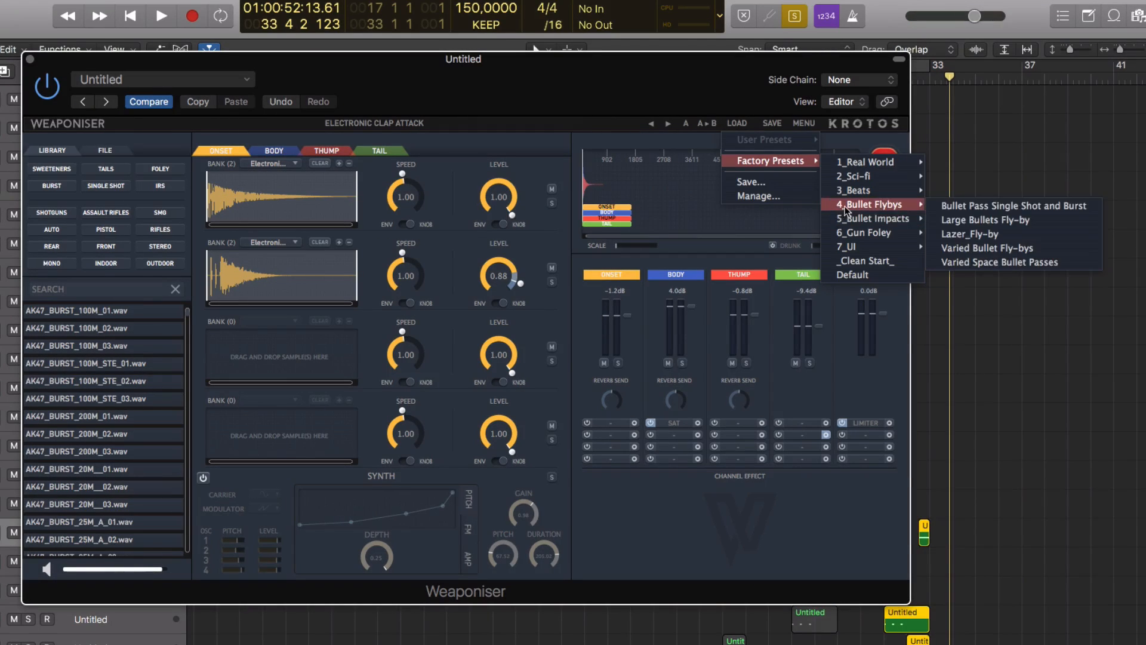
pyautogui.click(962, 233)
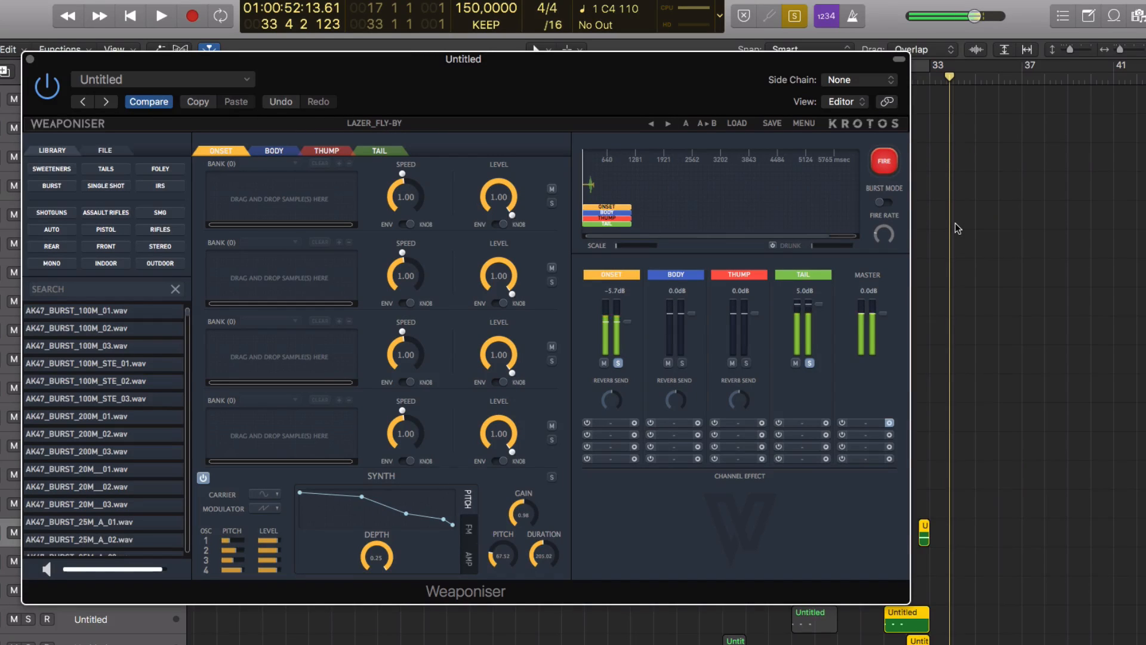
pyautogui.click(667, 124)
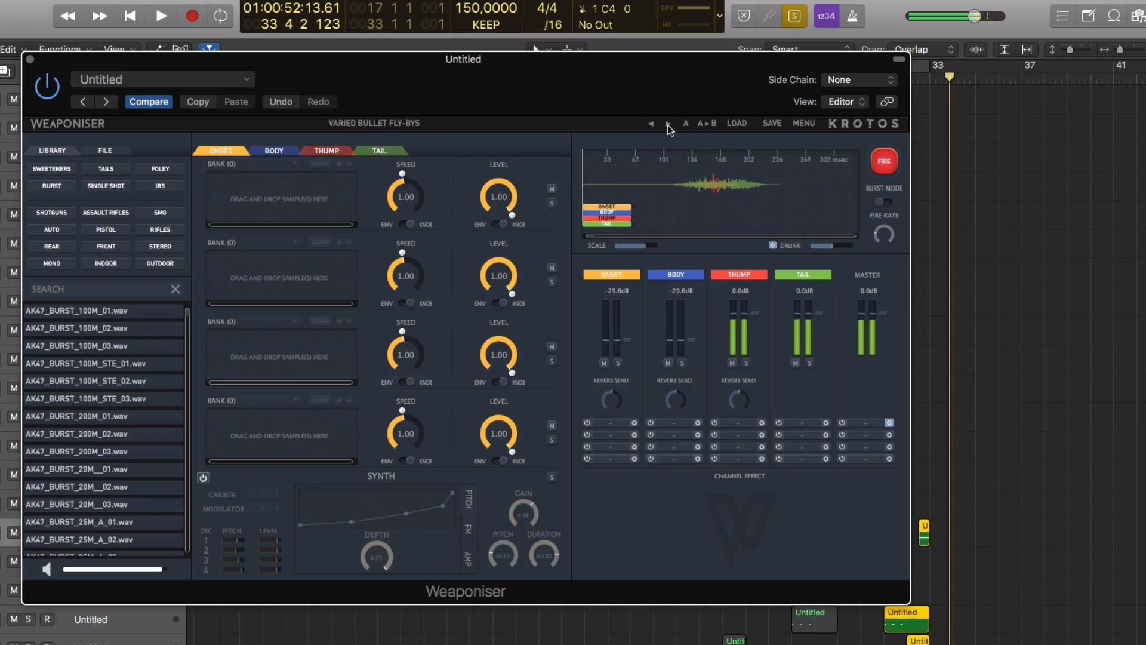
# Load the Bullet Impacts factory preset Concrete Bullet Impacts and advance to Earth Bullet Impacts
pyautogui.click(737, 123)
pyautogui.moveTo(743, 162)
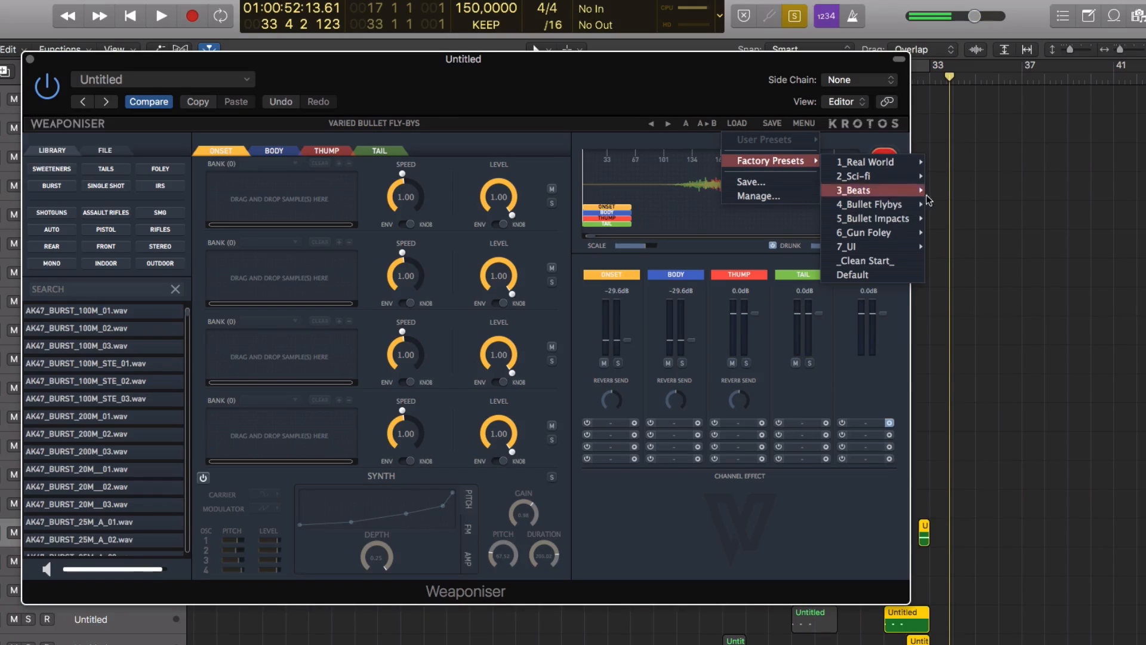
pyautogui.moveTo(877, 218)
pyautogui.click(980, 237)
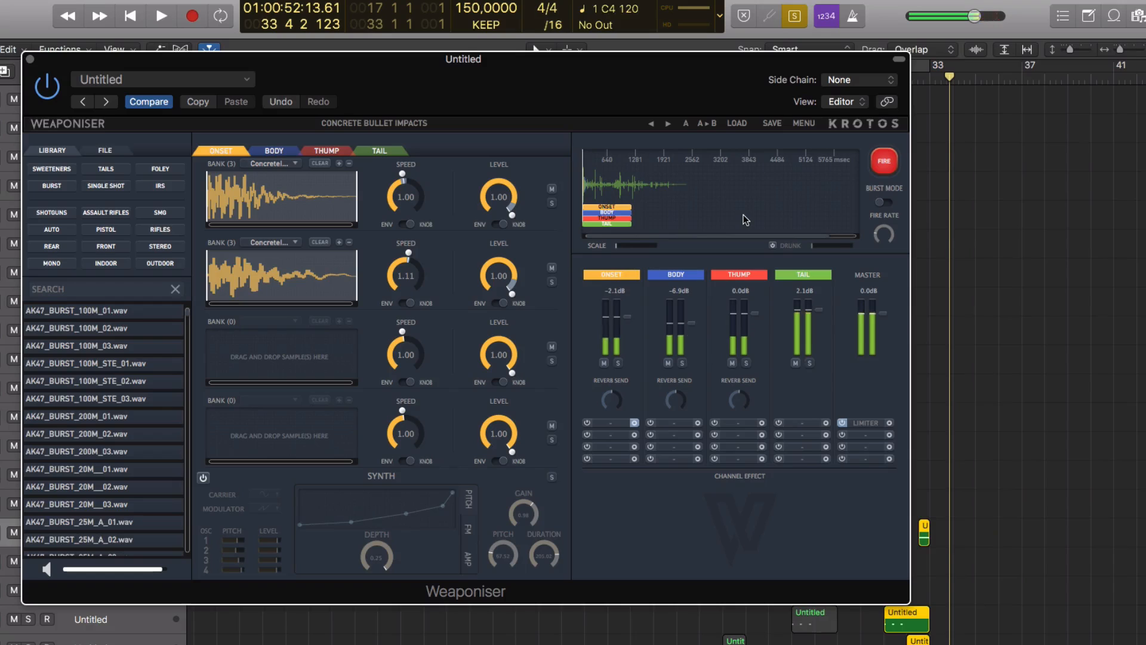
pyautogui.click(668, 123)
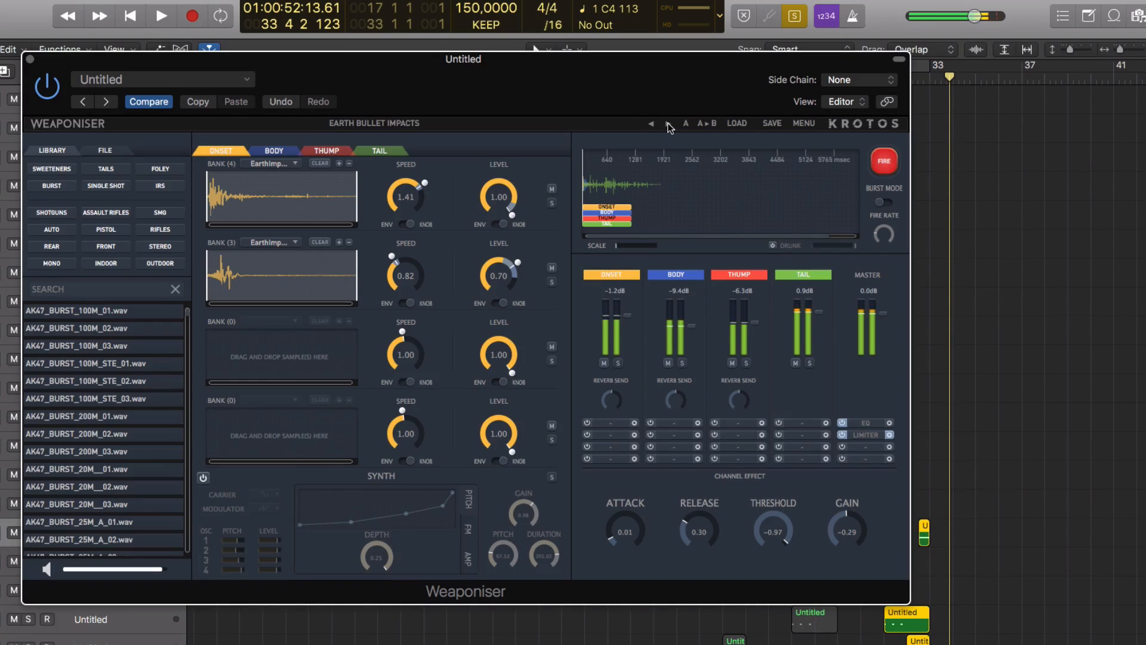
# Load the Gun Foley factory preset Light Reload and advance to Replace Mag and Gun Cock
pyautogui.click(736, 123)
pyautogui.moveTo(751, 163)
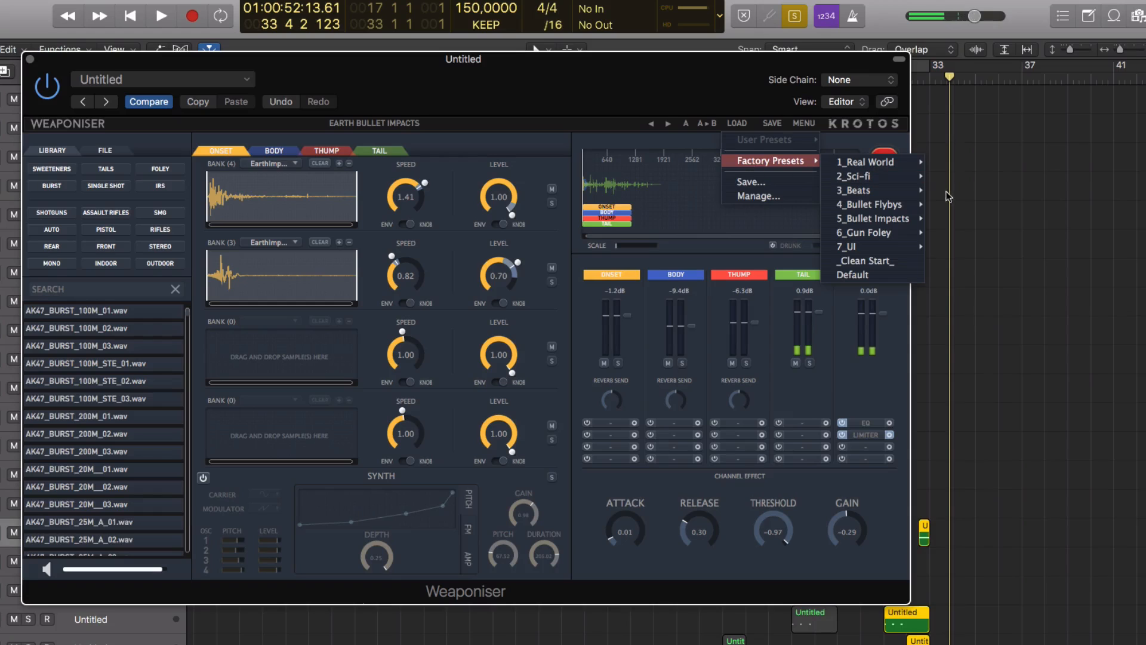
pyautogui.moveTo(894, 231)
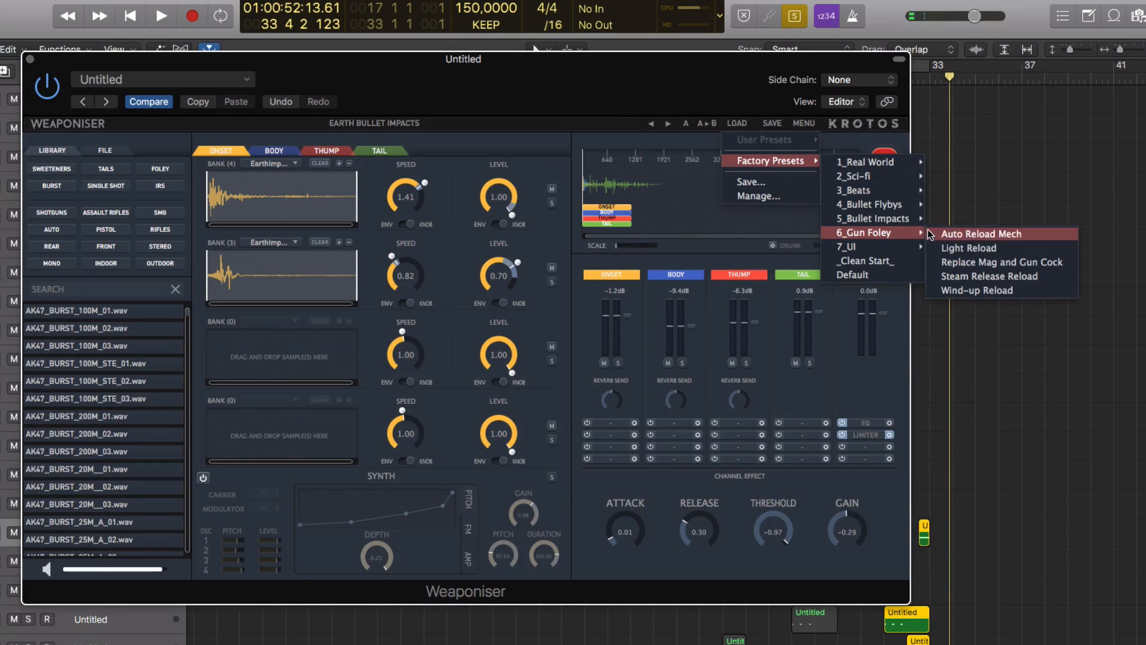
pyautogui.click(977, 253)
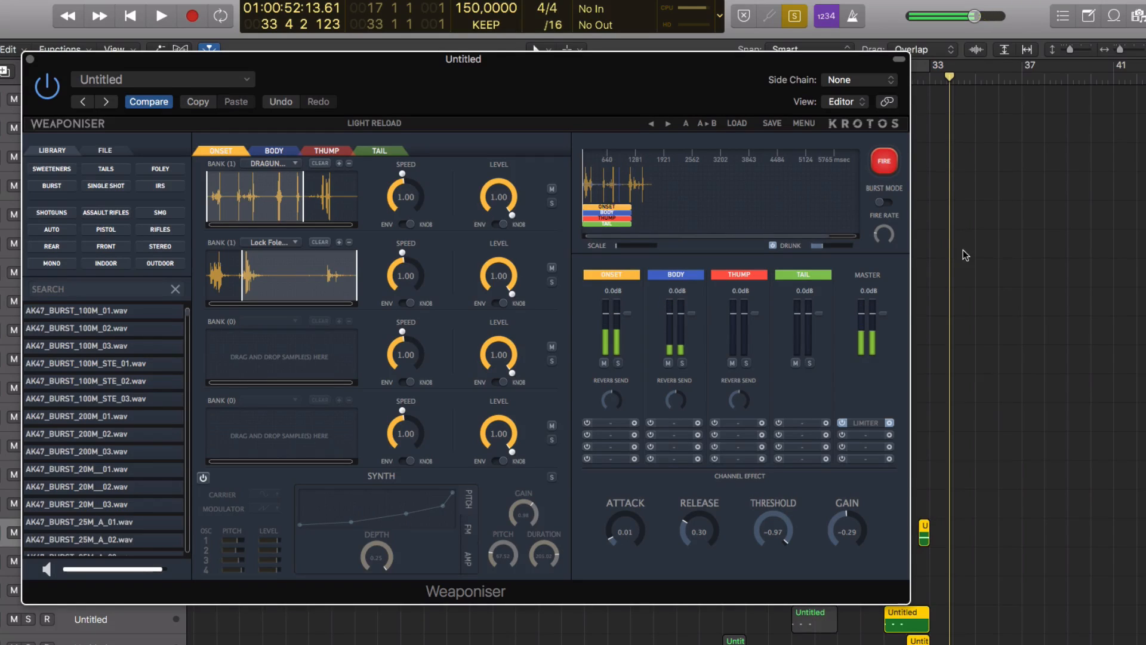
pyautogui.click(667, 125)
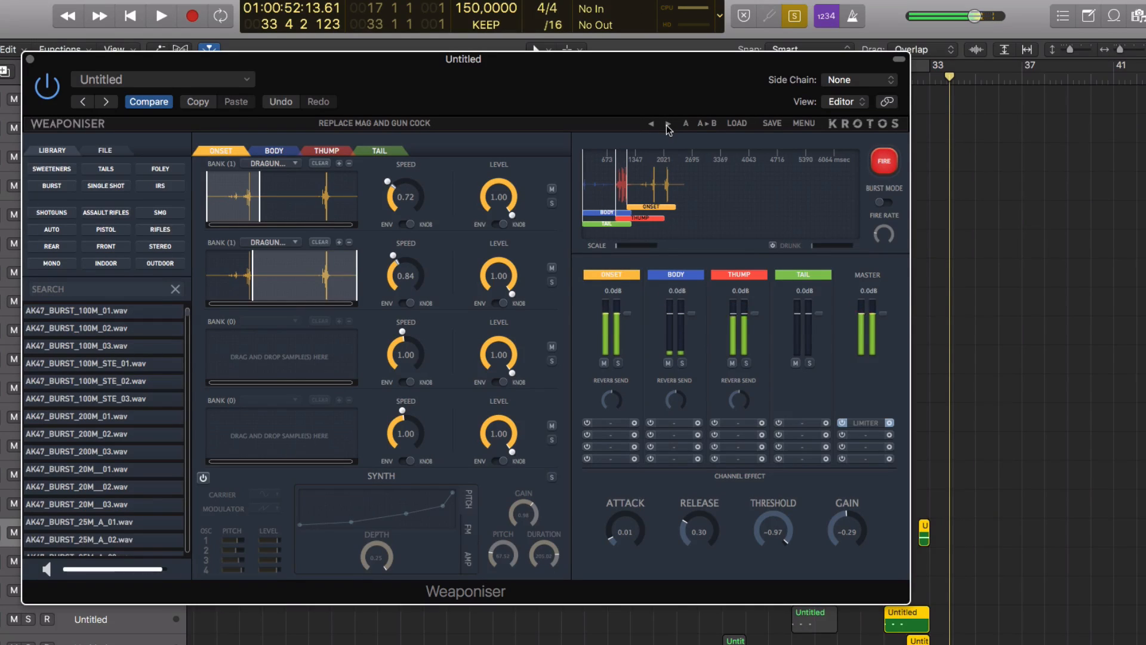
# Load the UI factory preset UI Battery Low and advance through the presets to UI Power Up
pyautogui.click(738, 124)
pyautogui.moveTo(770, 160)
pyautogui.moveTo(876, 253)
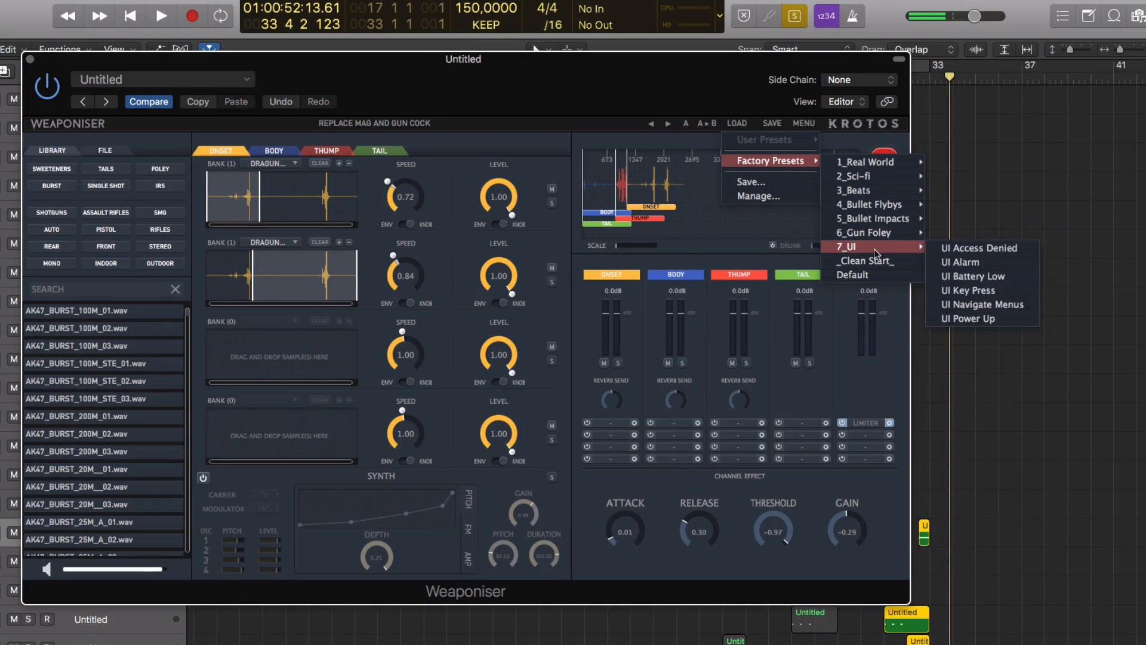
pyautogui.click(979, 277)
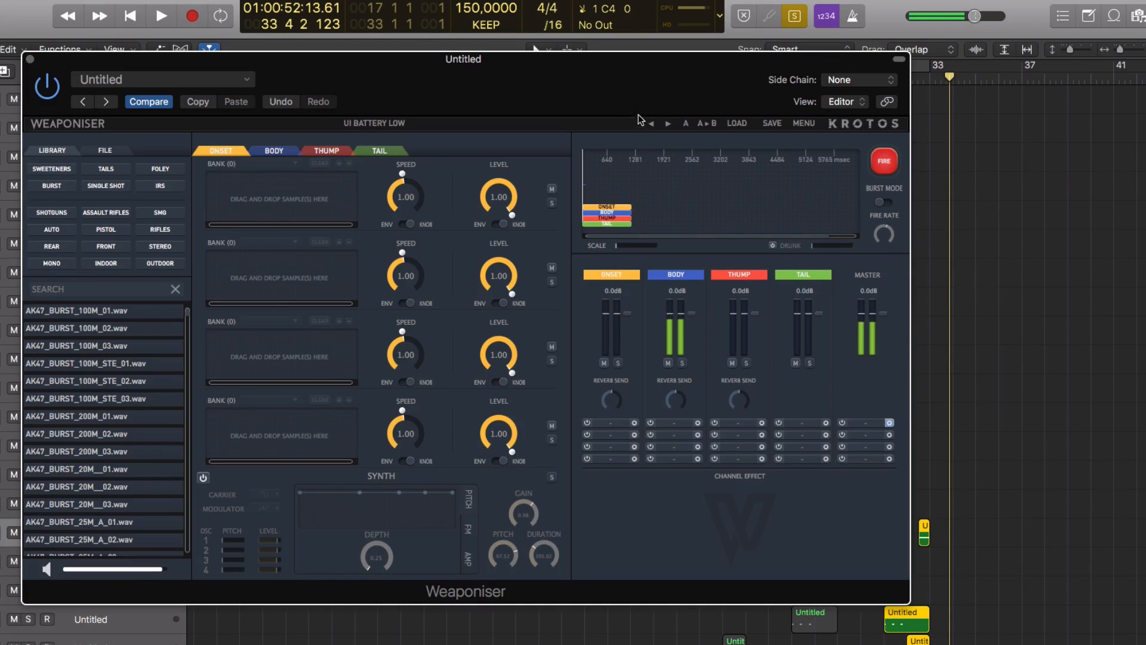
pyautogui.click(668, 123)
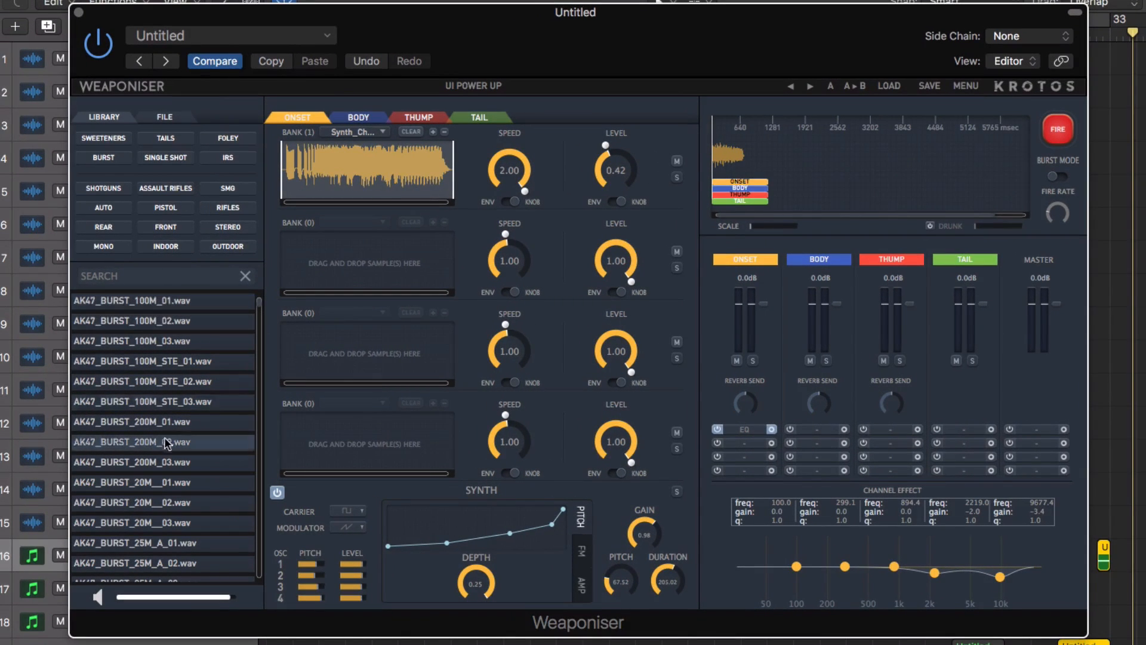
# Load the _Clean Start_ factory preset to empty all of Weaponiser's sample banks
pyautogui.scroll(-5, 161, 480)
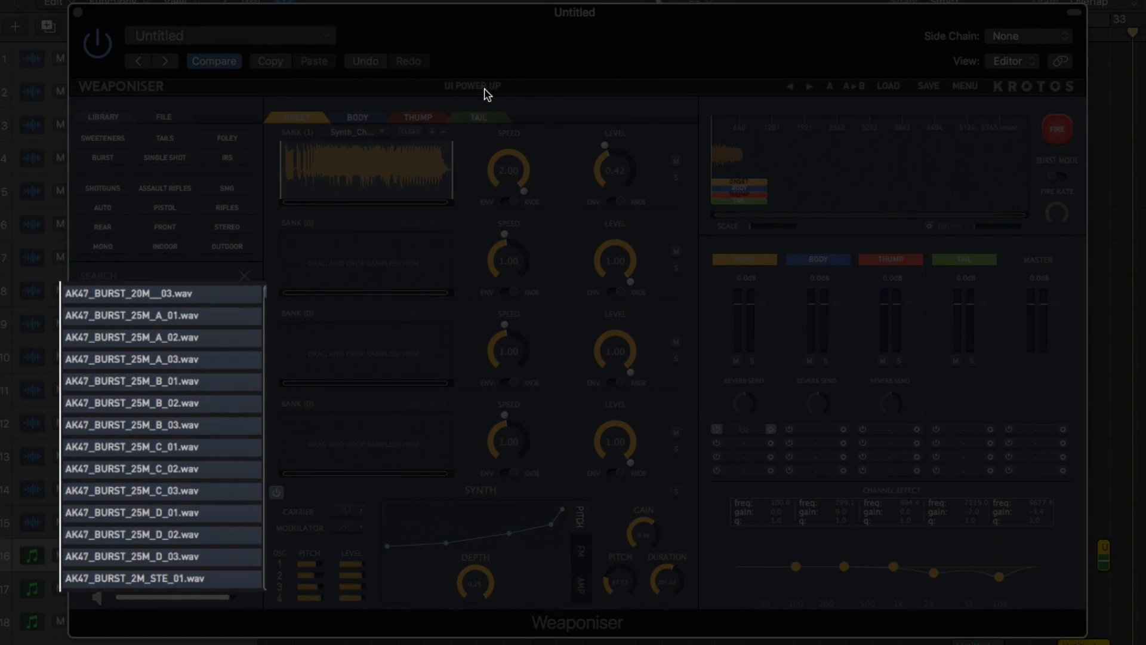
pyautogui.click(486, 93)
pyautogui.moveTo(501, 130)
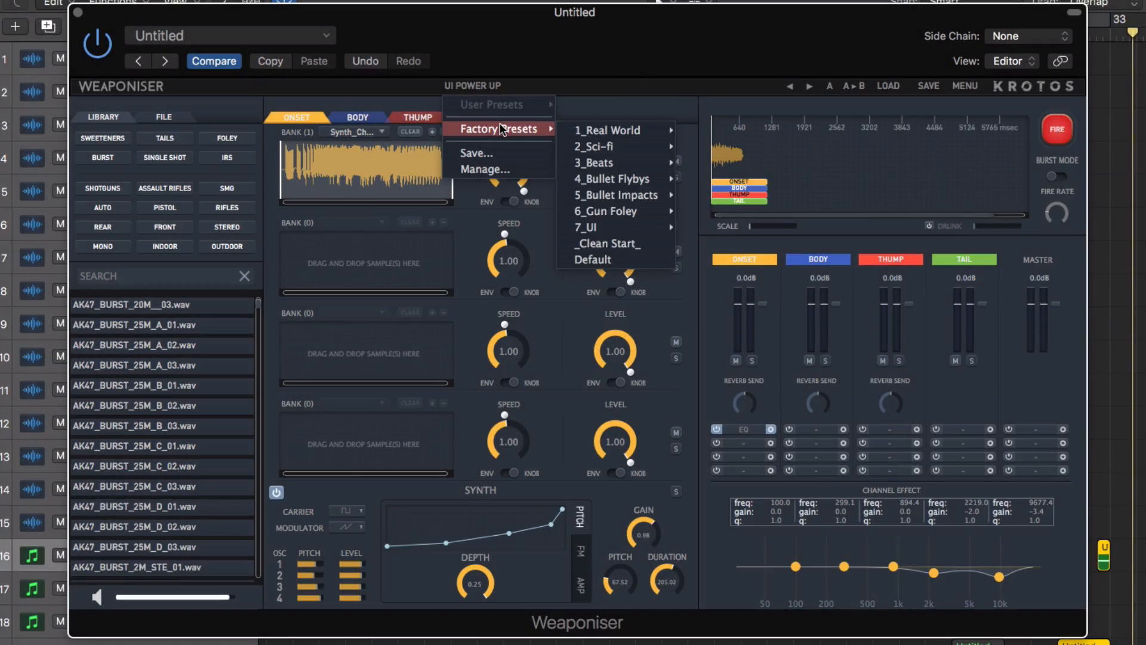
pyautogui.click(608, 243)
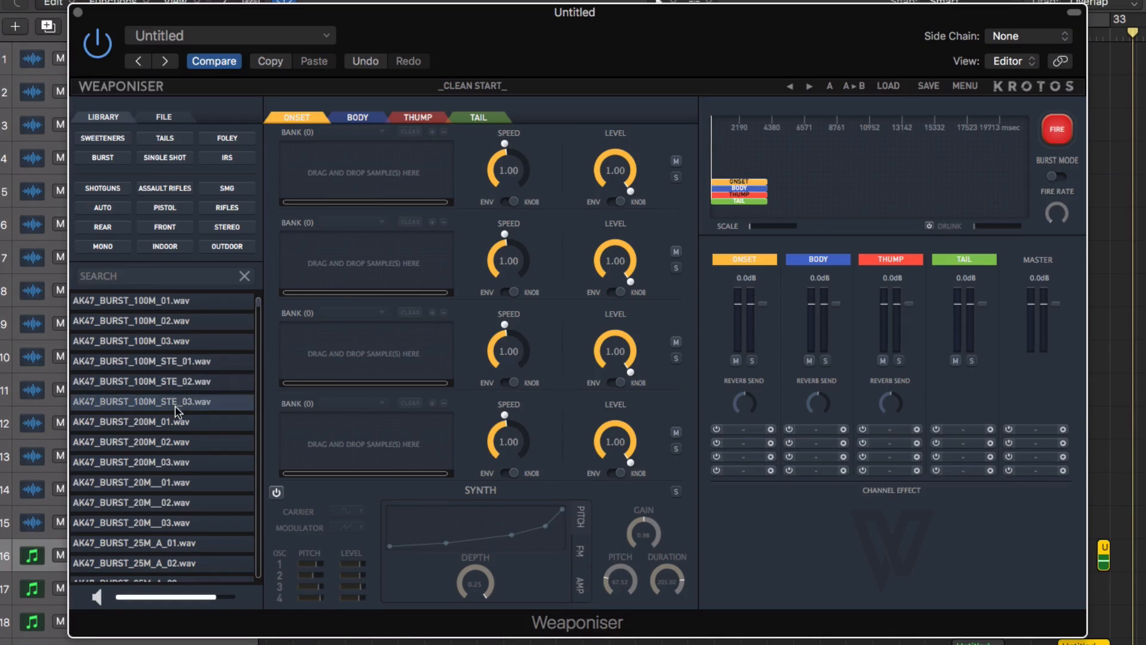
# Browse the sample library, filter it to Burst sounds, and audition several AK47 samples and CZ75_BURST_3M_STE_05.wav
pyautogui.scroll(-10, 174, 405)
pyautogui.scroll(-5, 168, 411)
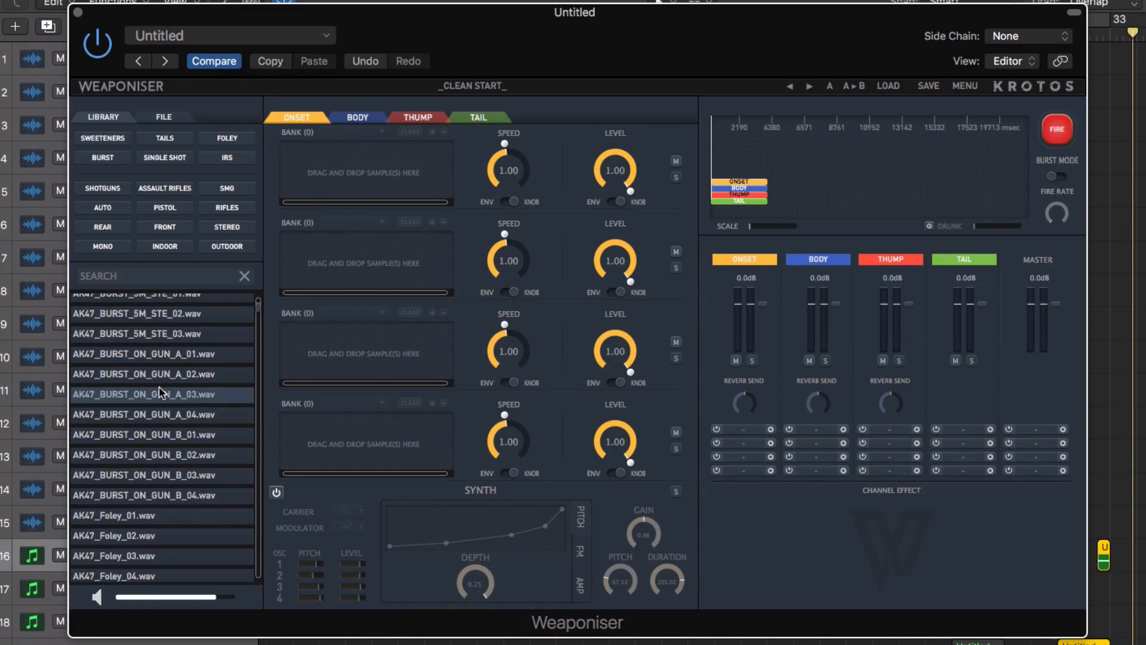
pyautogui.scroll(-2, 152, 419)
pyautogui.scroll(15, 152, 427)
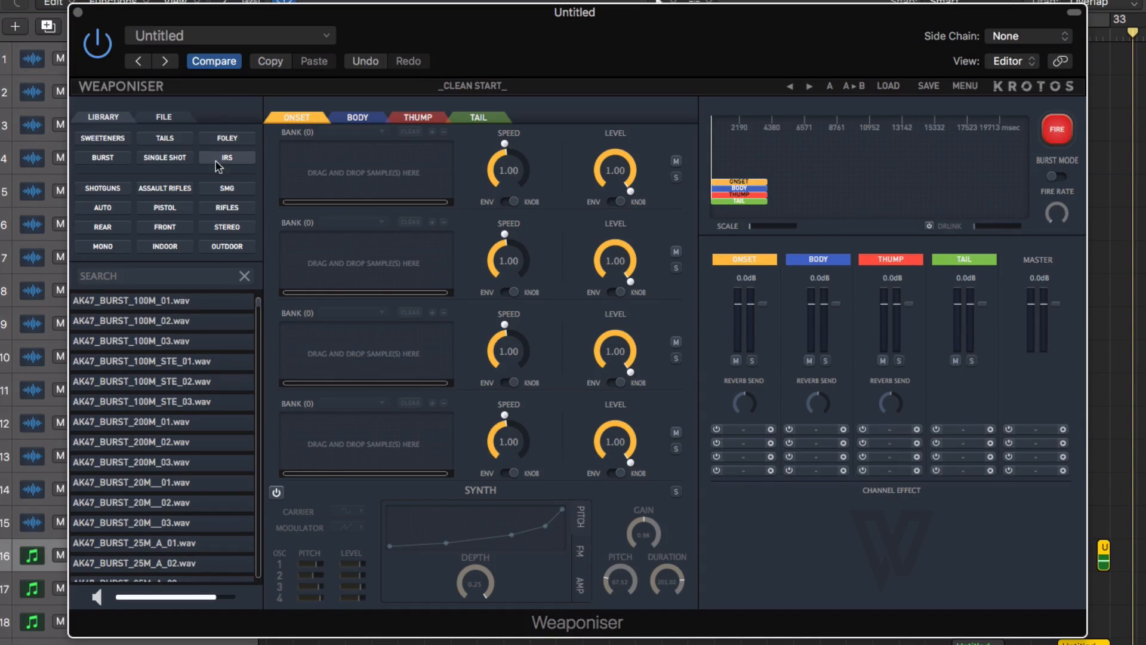
pyautogui.click(102, 158)
pyautogui.click(159, 385)
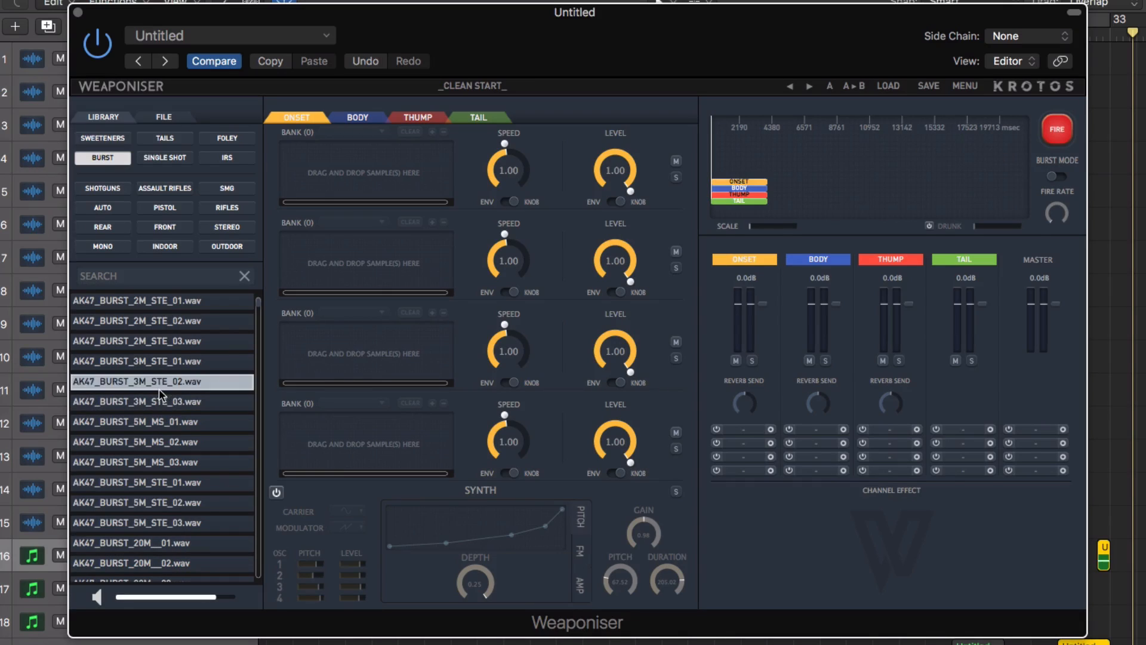
pyautogui.click(134, 442)
pyautogui.scroll(-8, 135, 445)
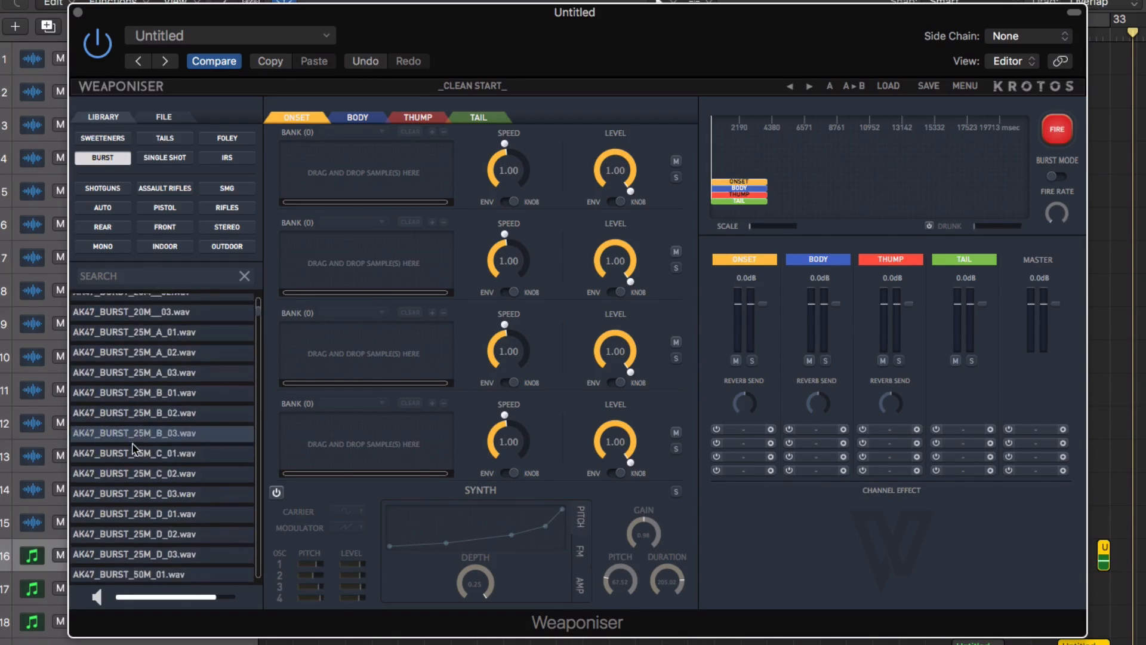
pyautogui.click(133, 444)
pyautogui.scroll(-10, 132, 445)
pyautogui.click(131, 442)
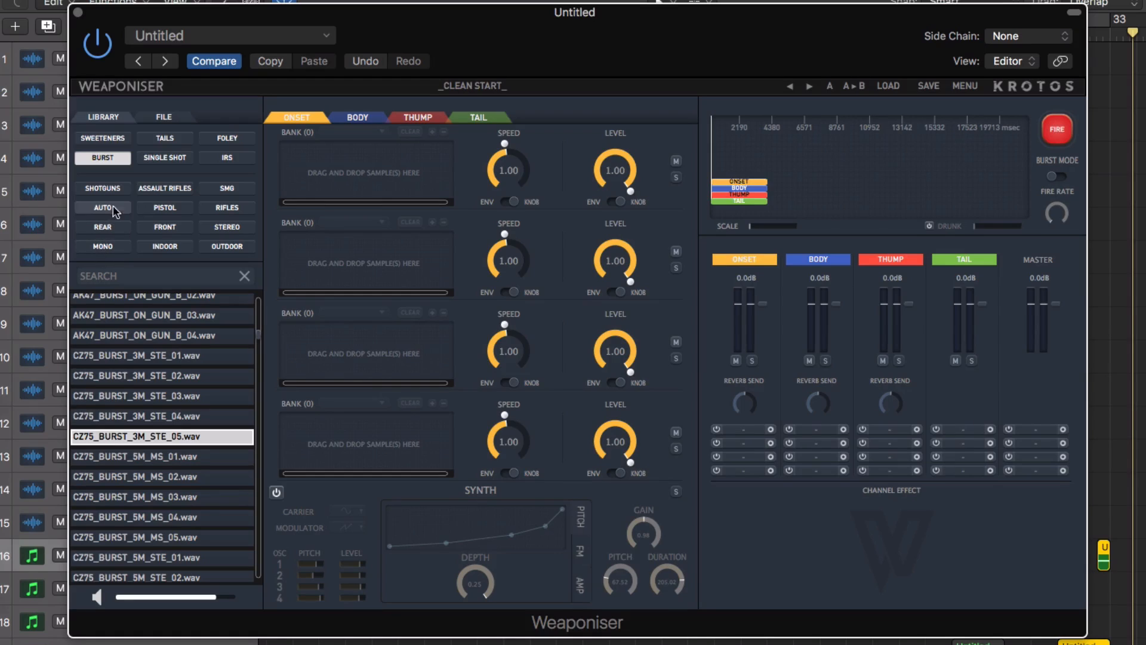
# Narrow the Burst samples to Assault Rifles and browse the AK47 and HK416 recordings
pyautogui.click(141, 191)
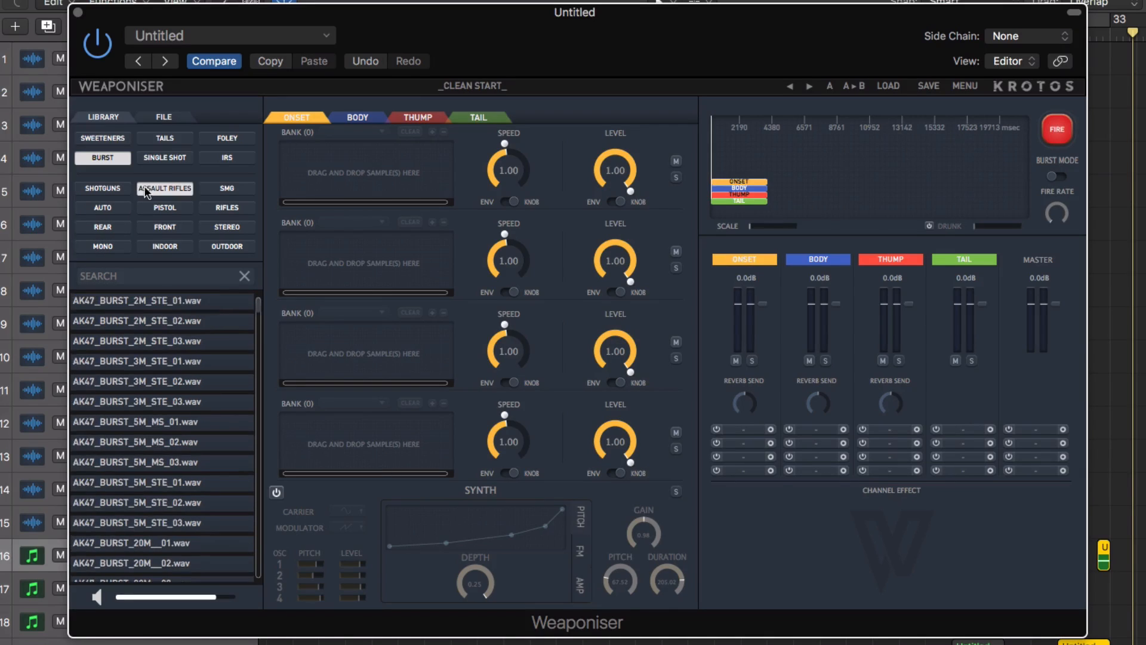
pyautogui.scroll(-10, 137, 417)
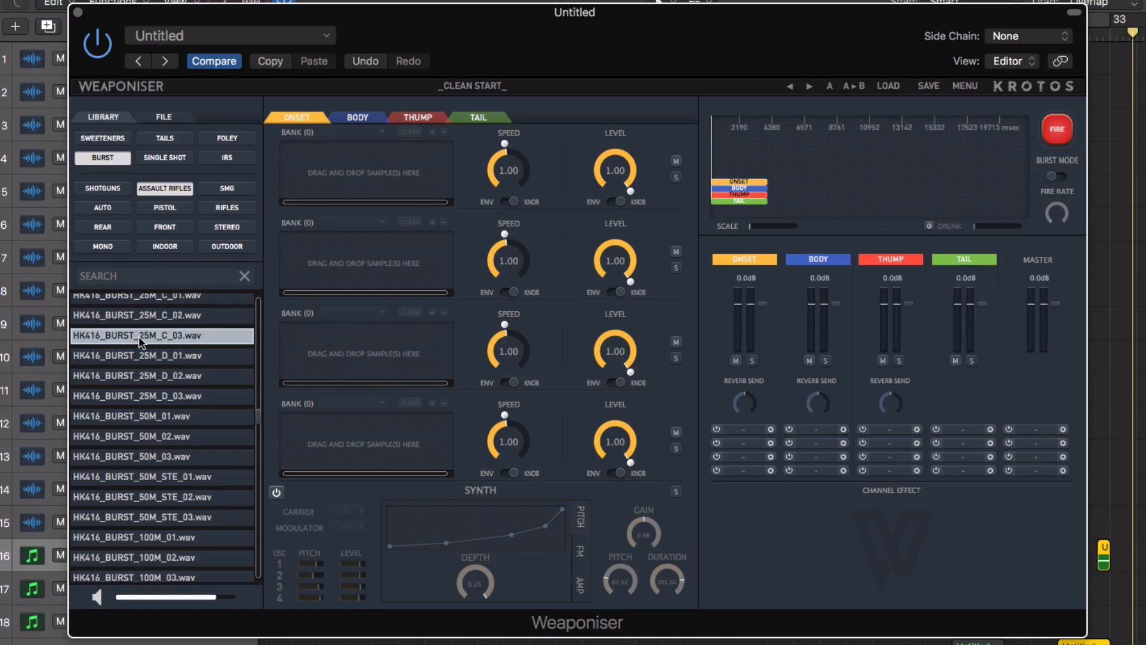
pyautogui.scroll(6, 138, 335)
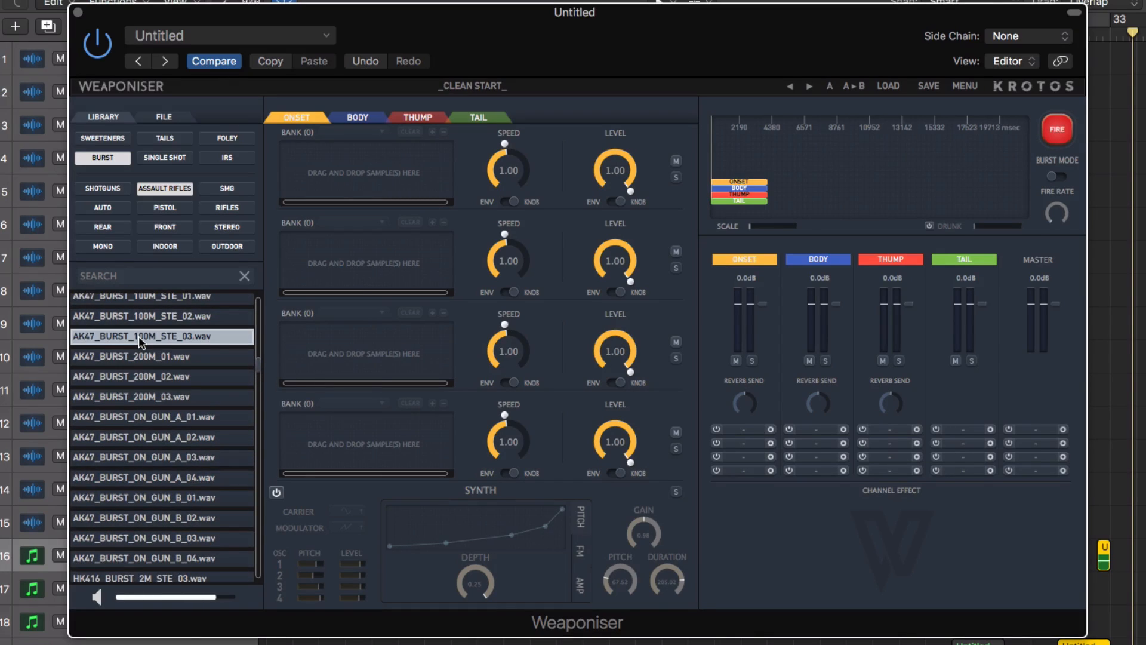
pyautogui.scroll(5, 138, 336)
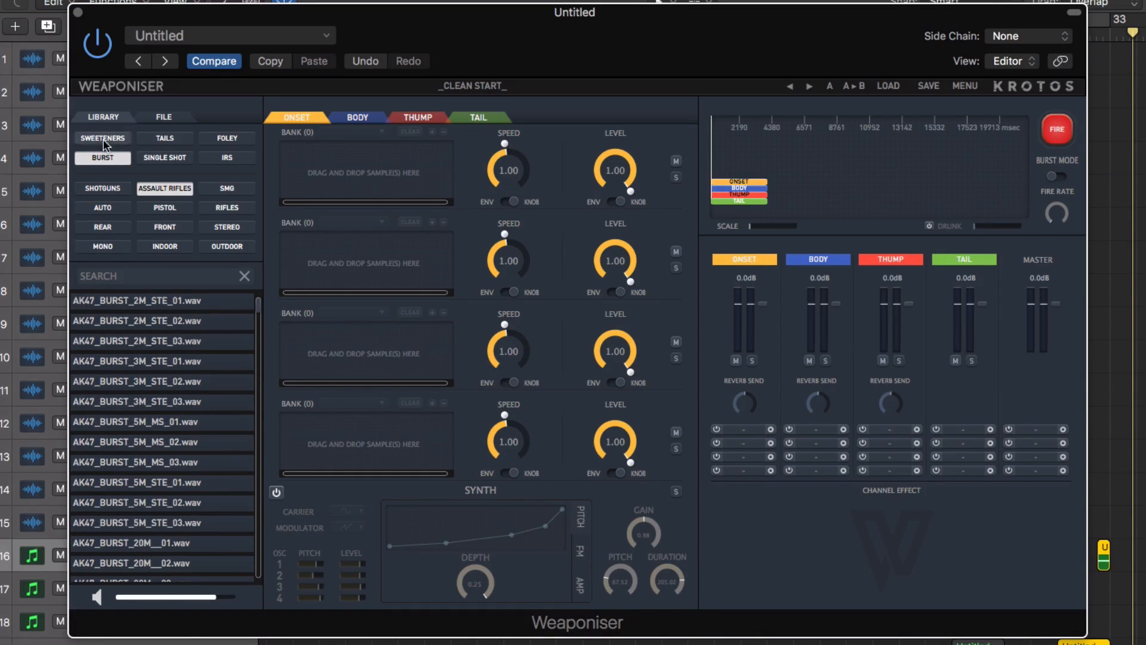
# Replace the Burst and Assault Rifles filters with Foley and Mono, and audition AK47_Foley_04.wav and Bicycle Bell Wind Foley_04.wav
pyautogui.click(105, 157)
pyautogui.click(163, 190)
pyautogui.click(227, 138)
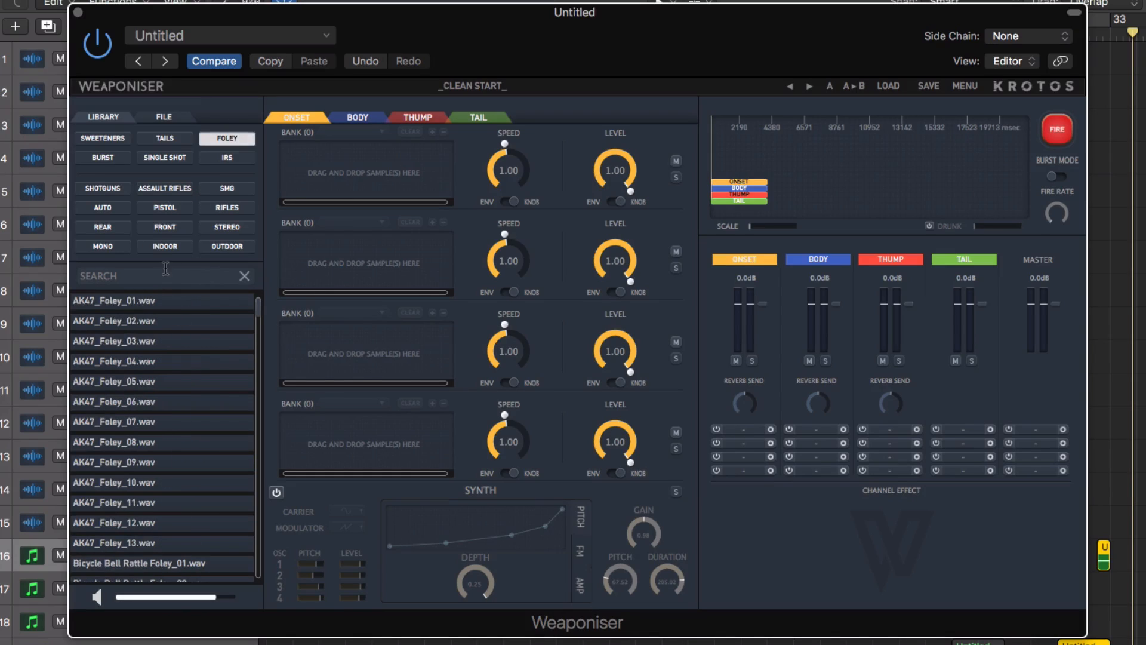
pyautogui.click(104, 249)
pyautogui.click(123, 361)
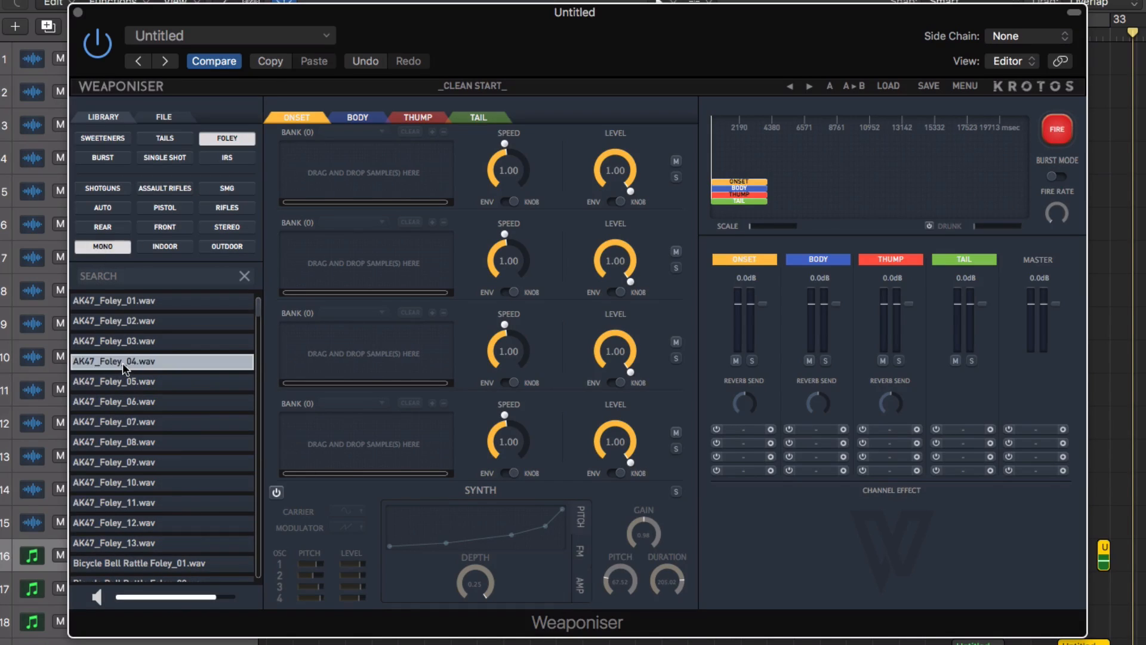
pyautogui.scroll(-1, 125, 425)
pyautogui.scroll(-5, 126, 426)
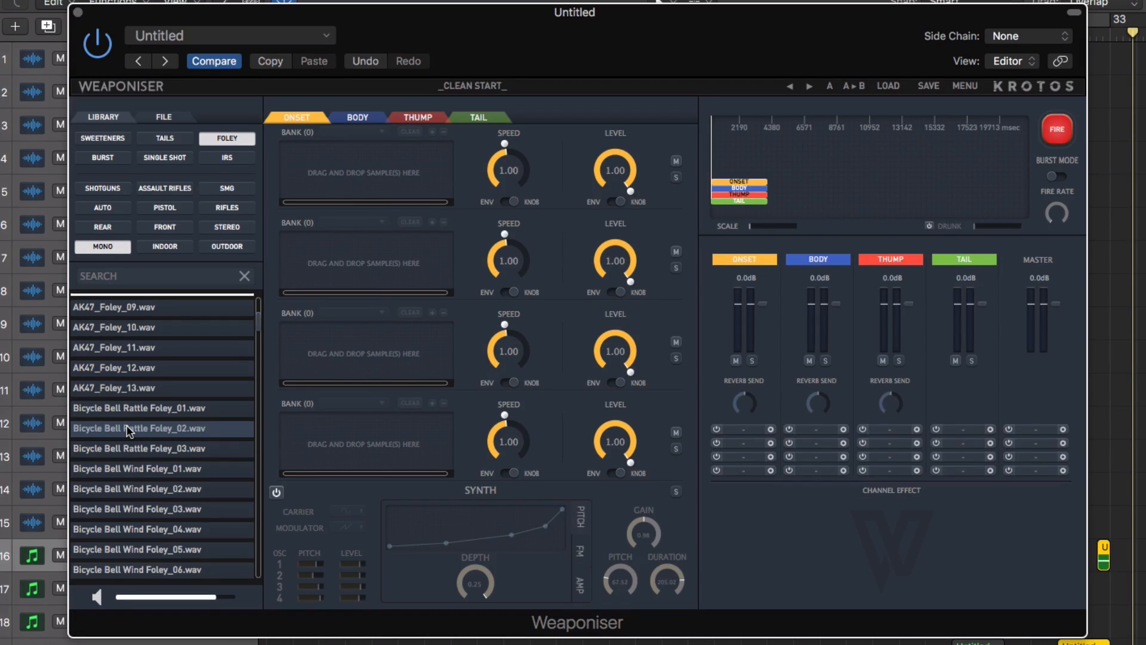
pyautogui.scroll(-12, 126, 429)
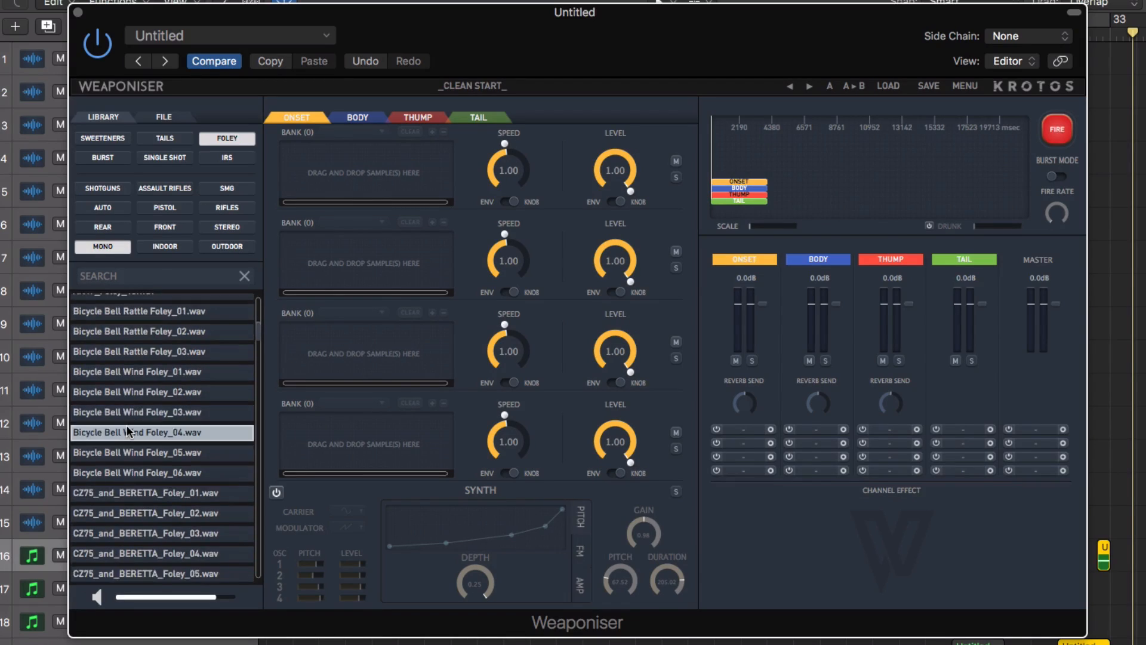
# Audition DRAGUNOV_Foley_03.wav and CZ75_and_BERETTA_Foley_07.wav, and clear the Foley and Mono filters
pyautogui.click(126, 429)
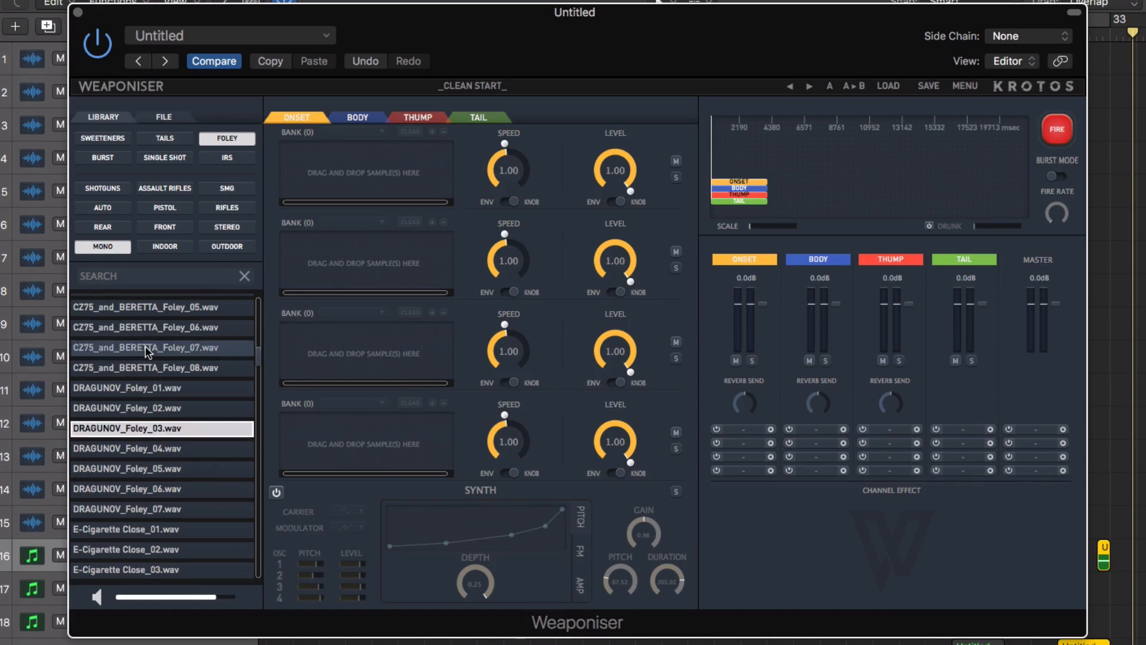
pyautogui.scroll(15, 145, 346)
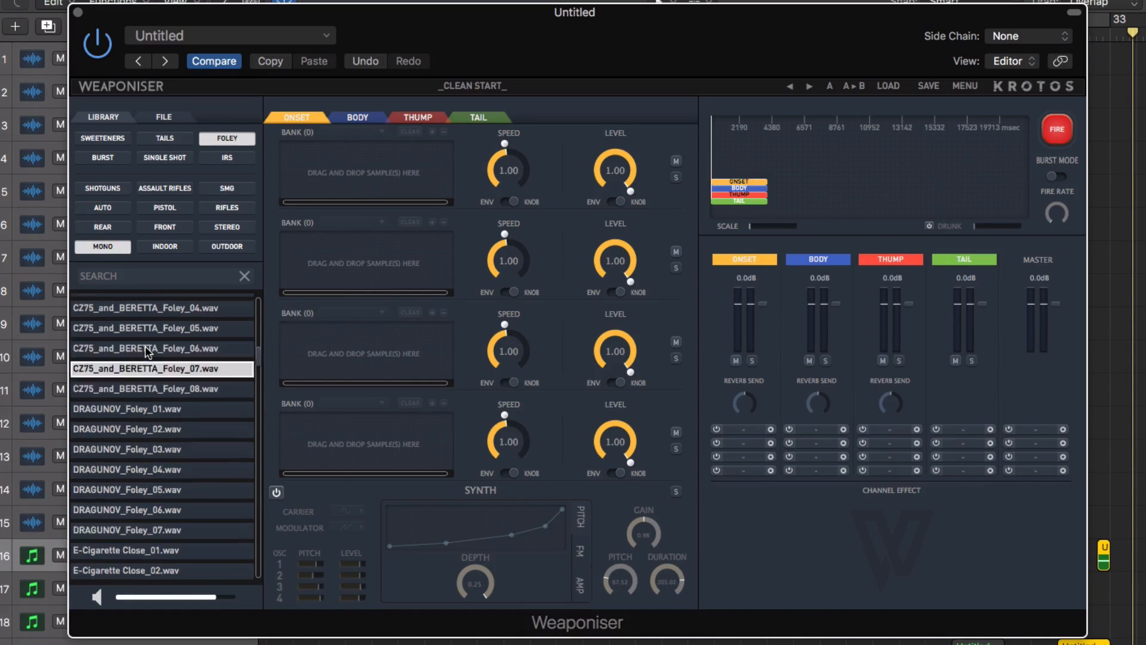
pyautogui.click(205, 140)
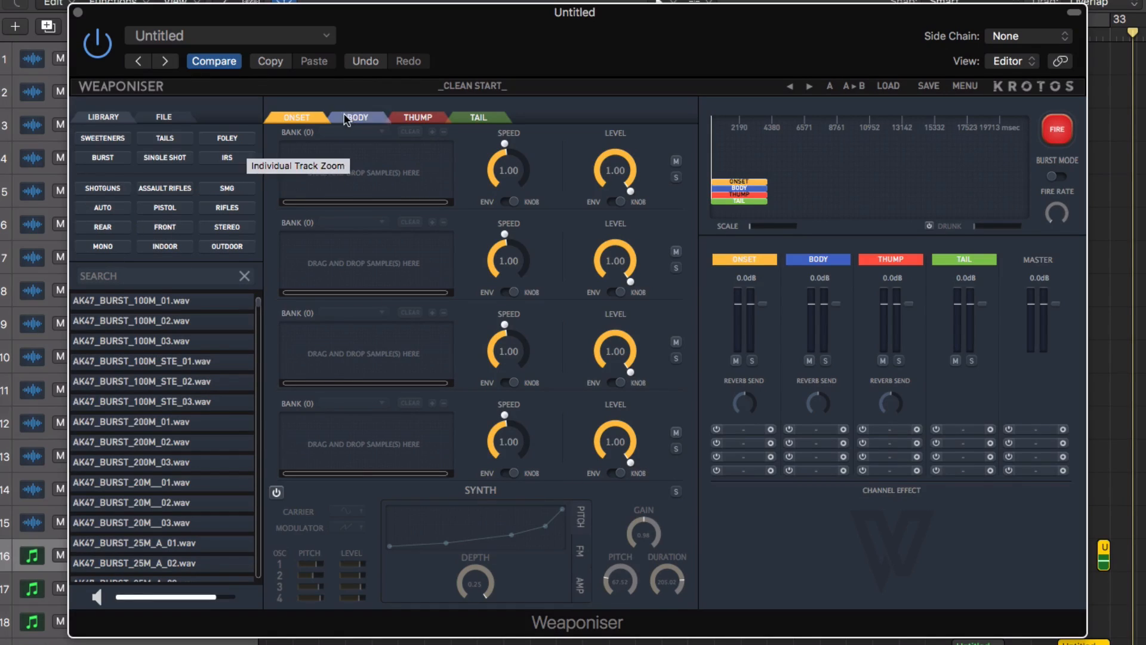
# Filter the sample library to Burst and Auto sounds and audition AK47_BURST_2M_STE_03.wav
pyautogui.click(119, 158)
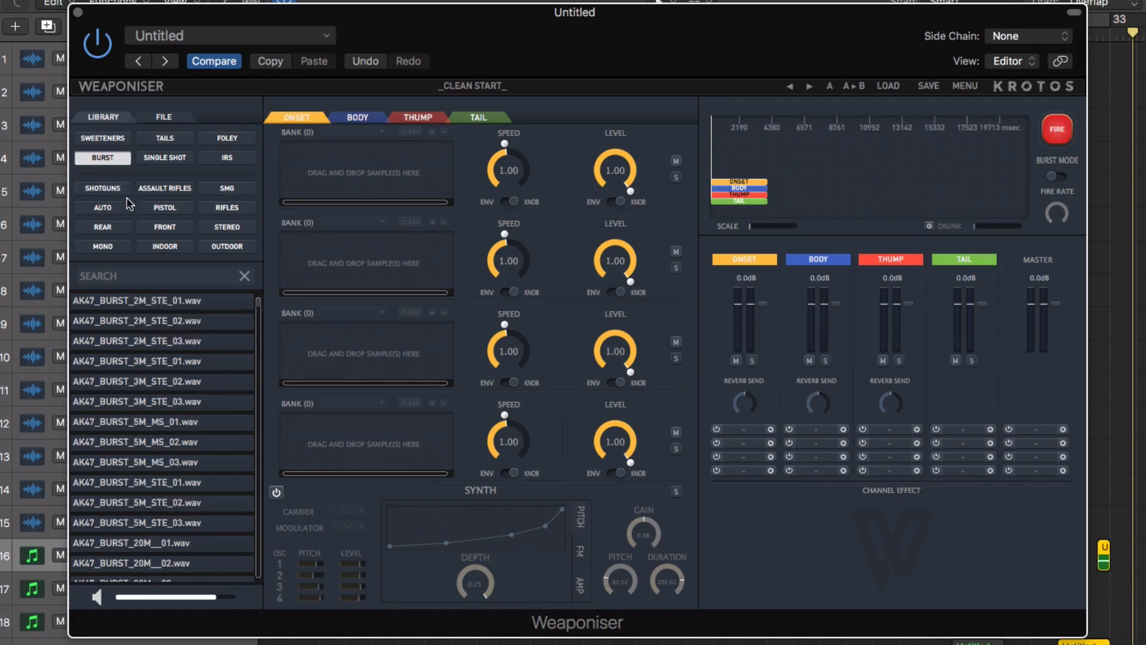
pyautogui.click(117, 207)
pyautogui.click(118, 345)
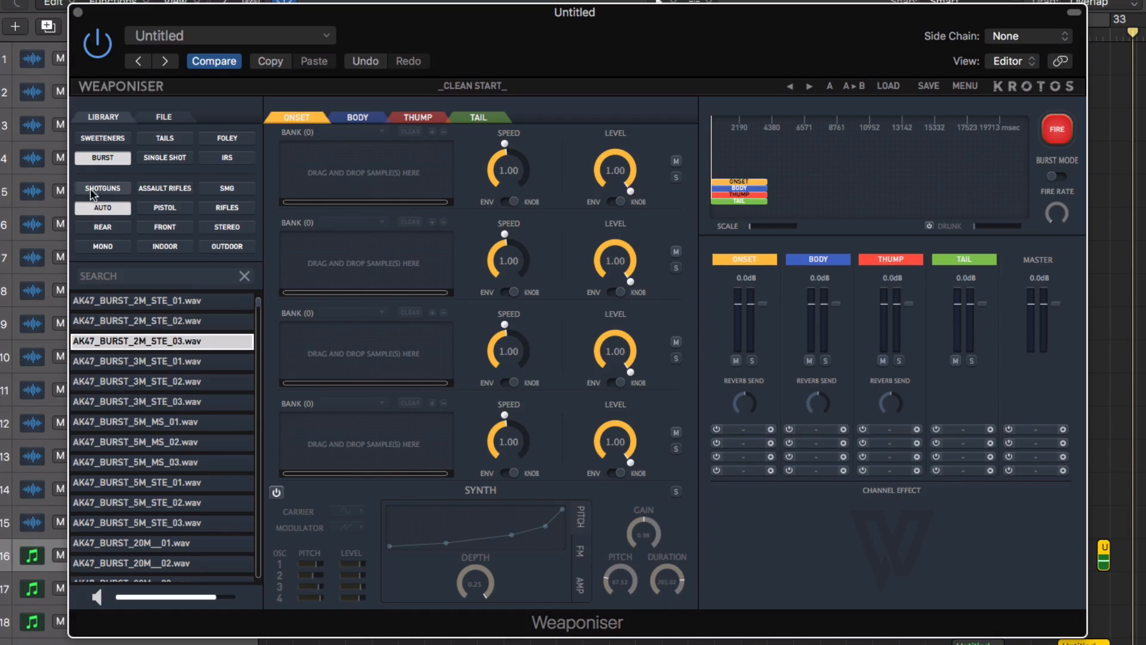
# Replace the Burst filter with Single Shot and load AK47_SINGLESHOT_3M_STE_01.wav into the first Onset bank
pyautogui.click(103, 157)
pyautogui.click(165, 158)
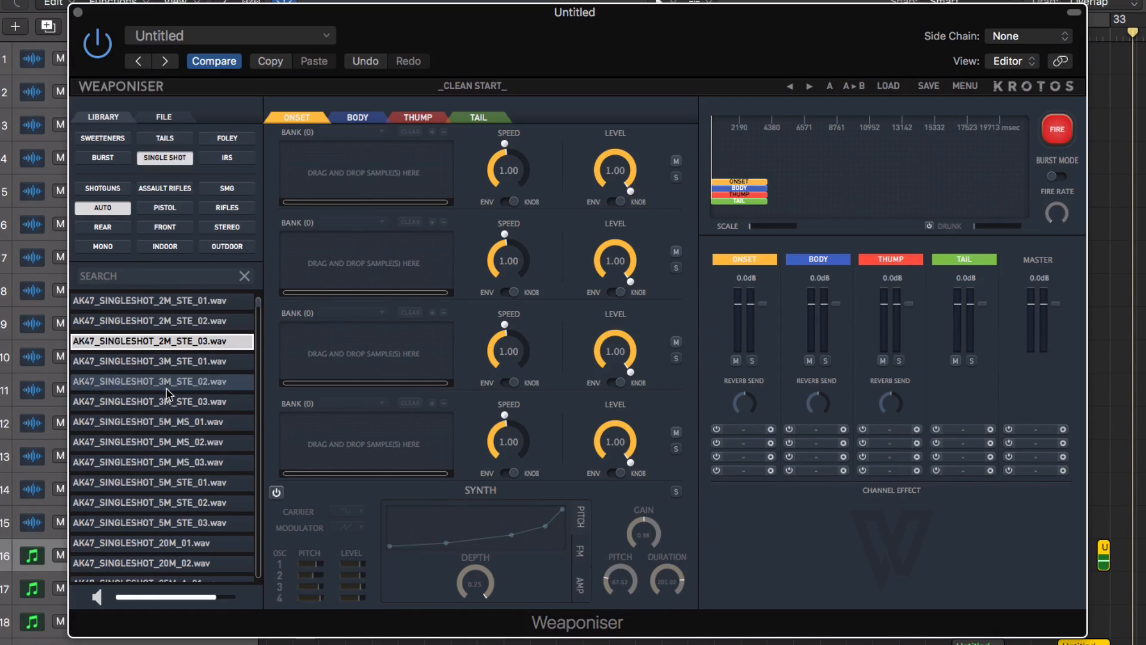
pyautogui.click(165, 387)
pyautogui.click(158, 407)
pyautogui.click(141, 357)
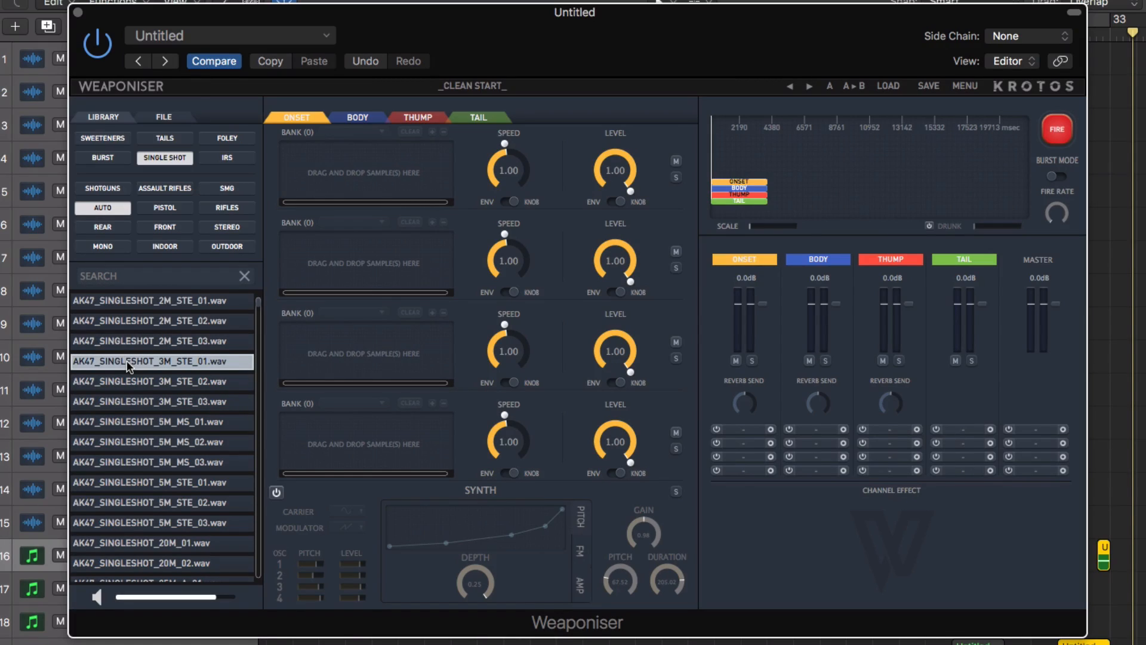
pyautogui.moveTo(128, 365); pyautogui.dragTo(340, 181)
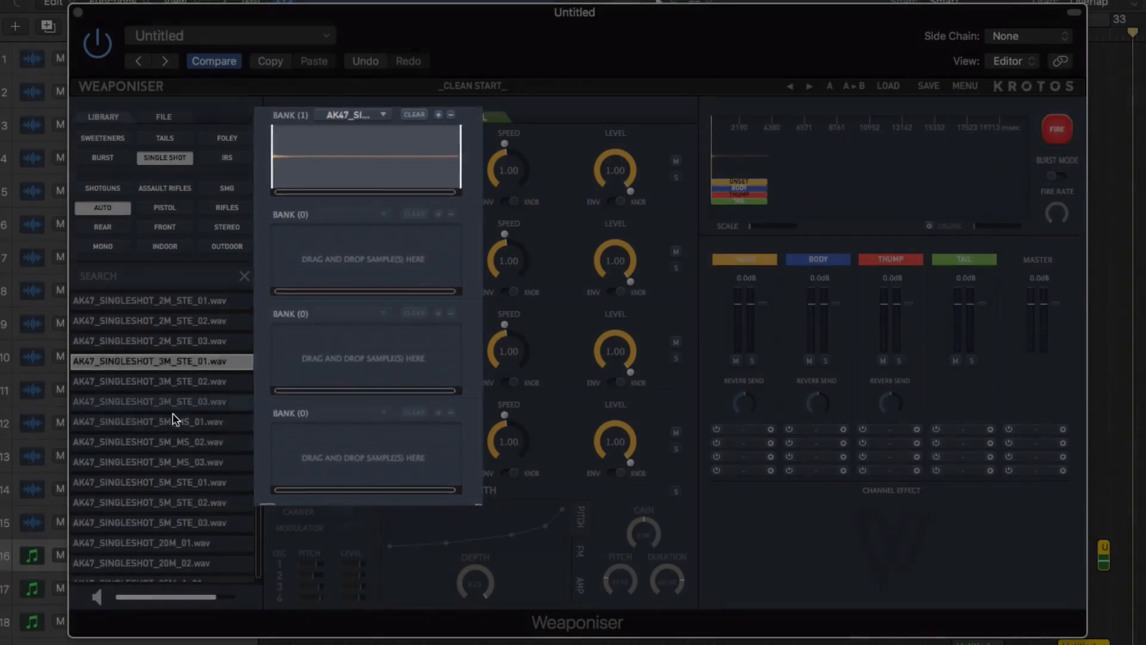
# Audition AK47_SINGLESHOT_50M_STE_02.wav, and try shortening the first Onset sample's playback range to its opening before restoring the full length
pyautogui.scroll(-10, 173, 413)
pyautogui.click(144, 351)
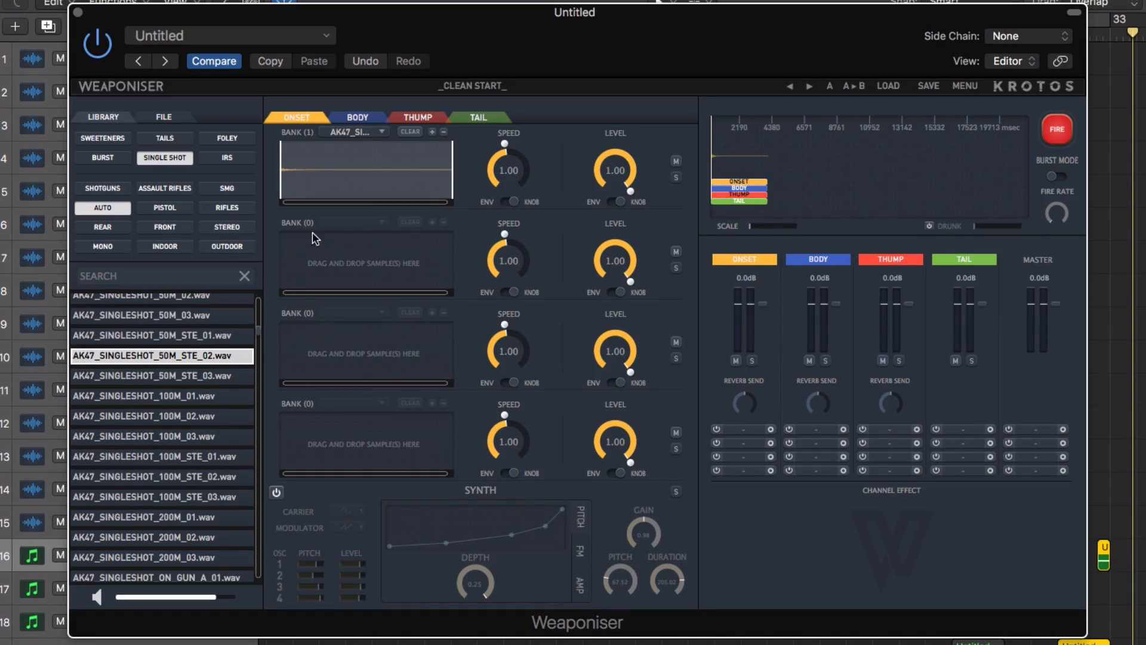
pyautogui.click(355, 132)
pyautogui.click(296, 180)
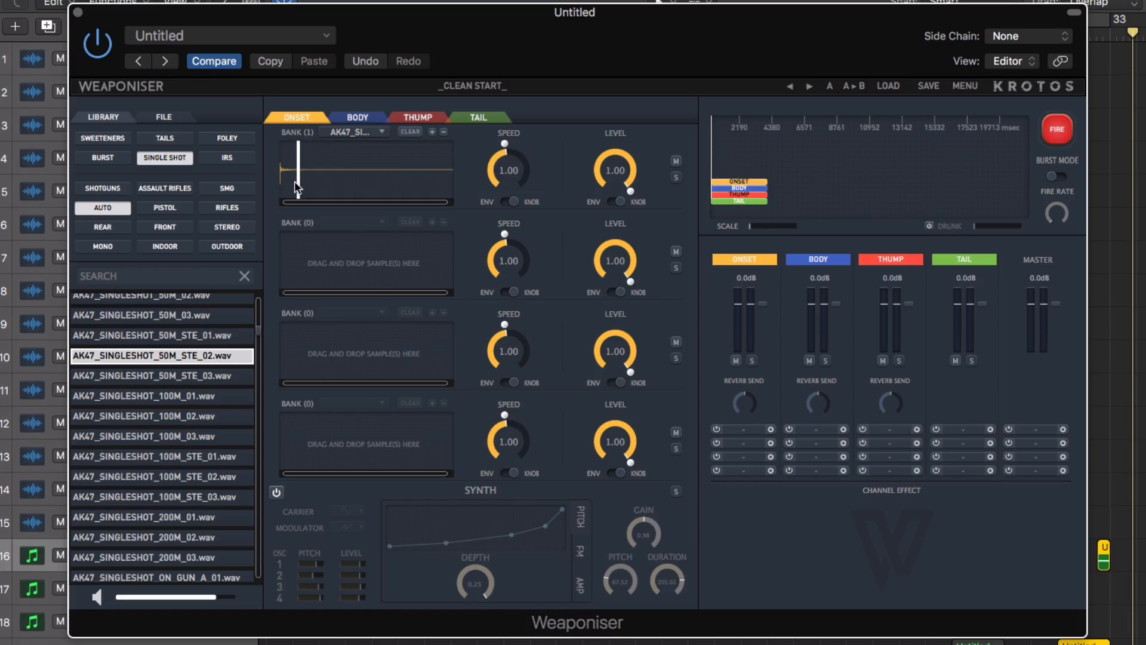
pyautogui.moveTo(294, 181)
pyautogui.mouseDown()
pyautogui.moveTo(266, 182)
pyautogui.moveTo(509, 192)
pyautogui.mouseUp()
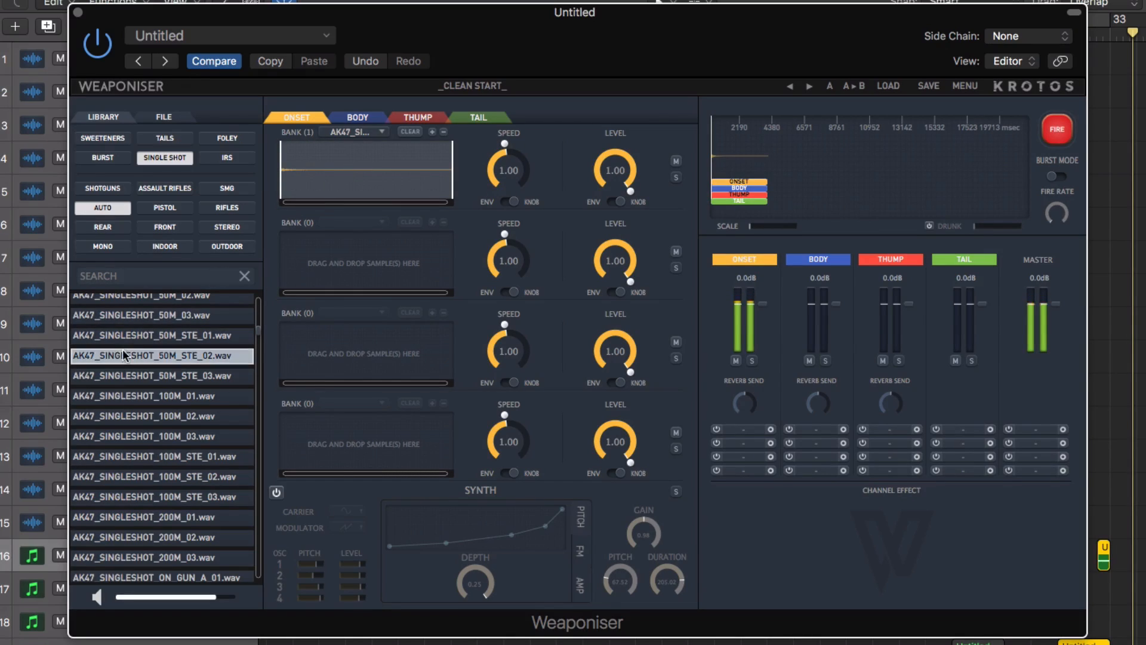
# Add AK47_SINGLESHOT_50M_STE_02.wav to the first Onset bank and check the bank's sample list
pyautogui.moveTo(122, 357); pyautogui.dragTo(352, 162)
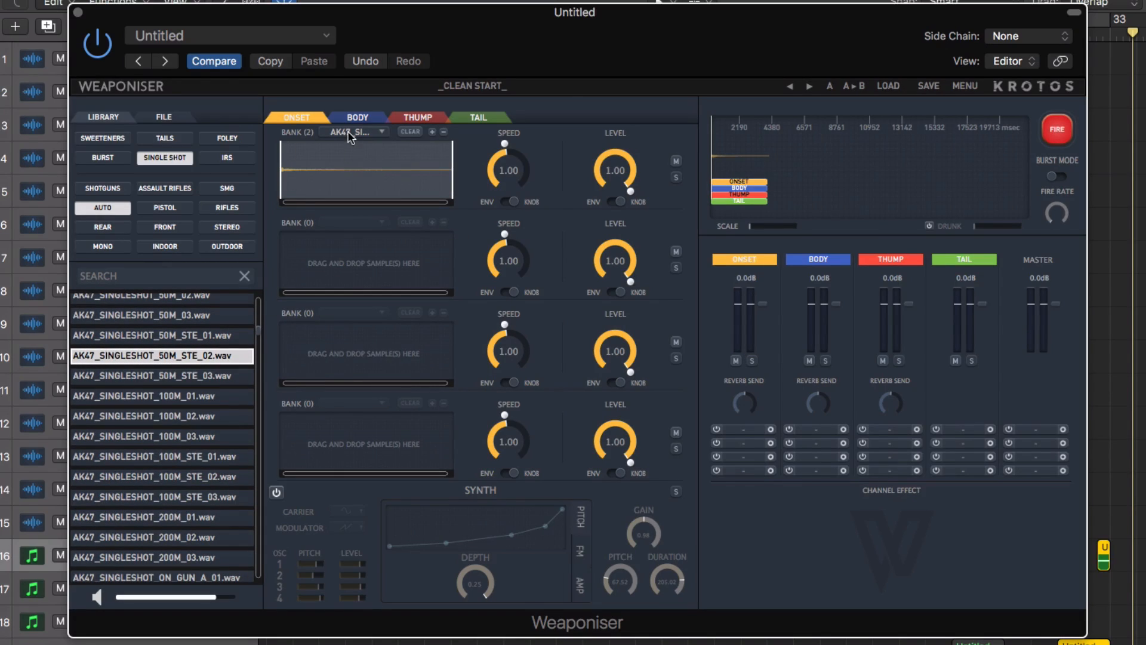
pyautogui.click(348, 132)
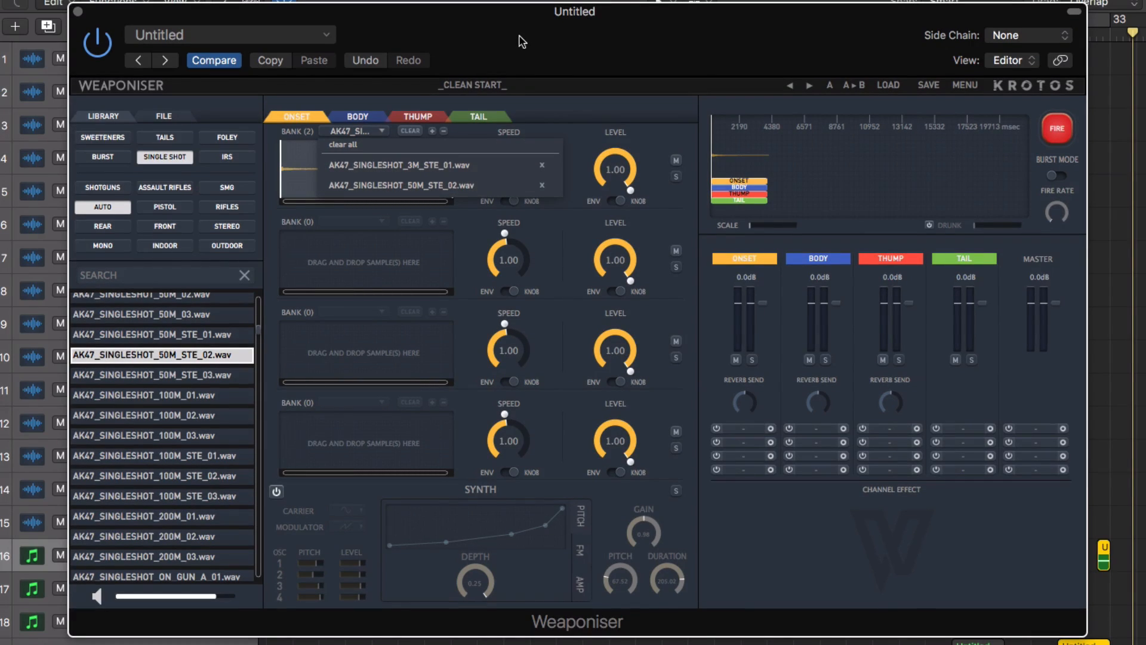
pyautogui.click(587, 125)
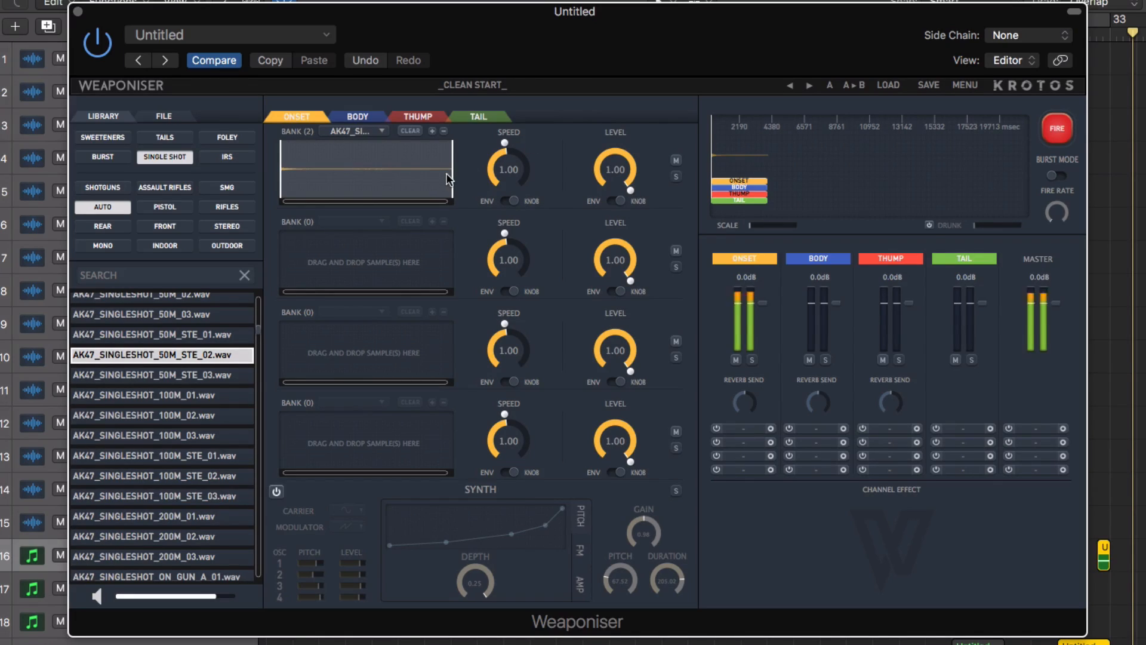
# Add HK416_SINGLESHOT_25M_D_03.wav to the first Onset bank and remove AK47_SINGLESHOT_50M_STE_02.wav from it
pyautogui.scroll(-15, 152, 432)
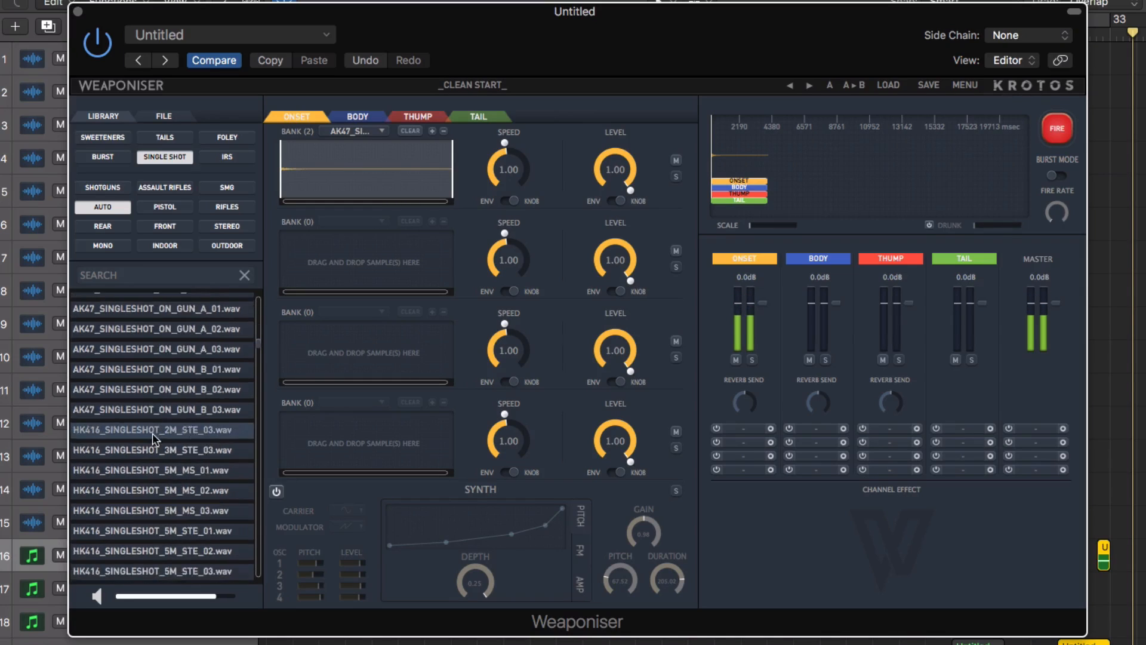
pyautogui.click(140, 507)
pyautogui.scroll(-1, 141, 507)
pyautogui.scroll(-2, 141, 508)
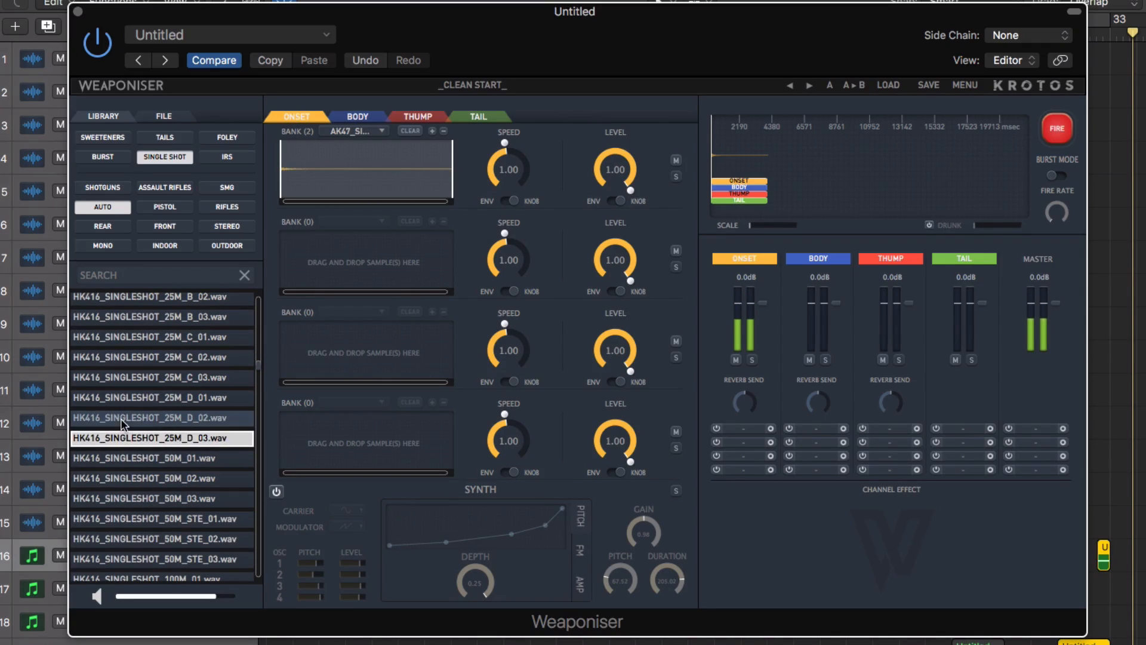
pyautogui.moveTo(141, 438); pyautogui.dragTo(361, 182)
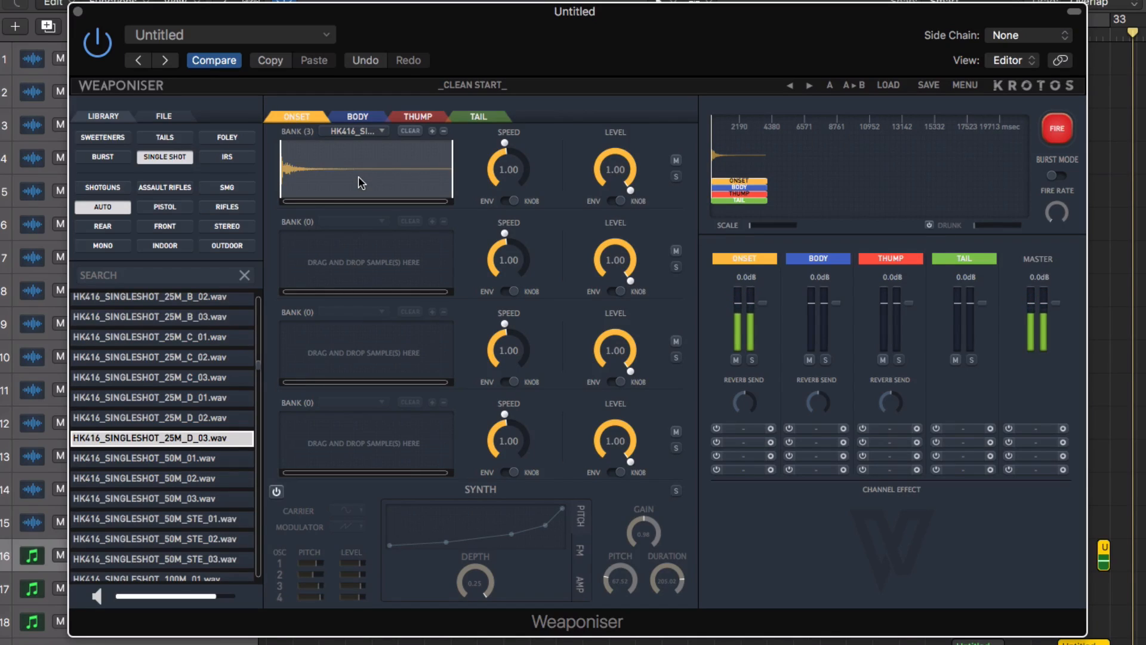
pyautogui.click(356, 131)
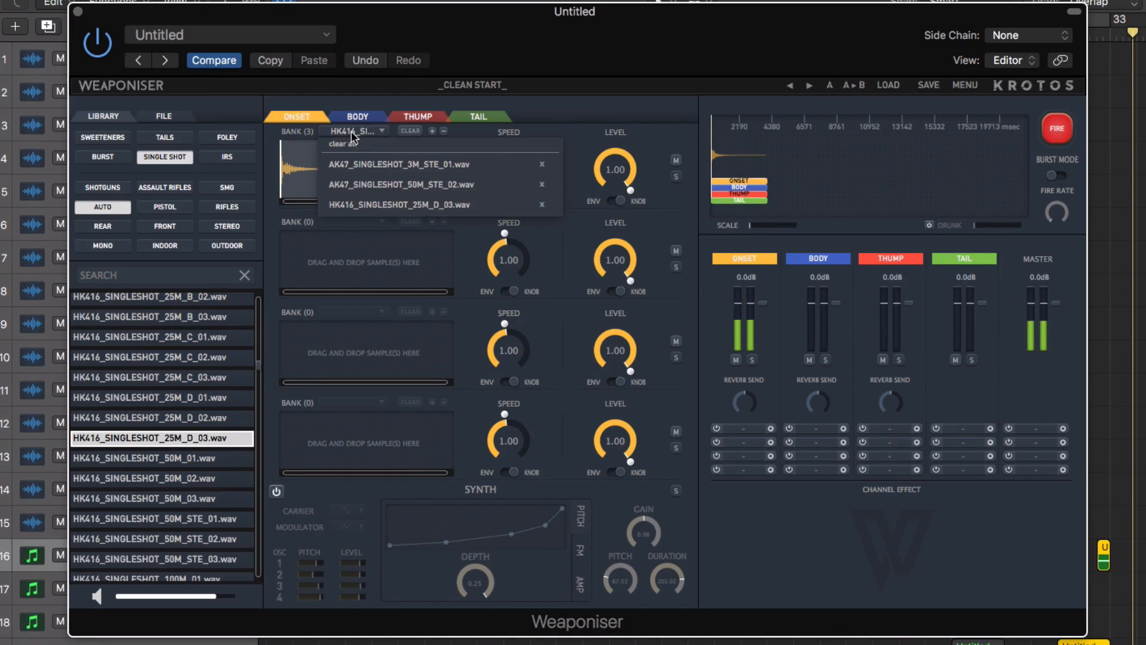
pyautogui.click(394, 184)
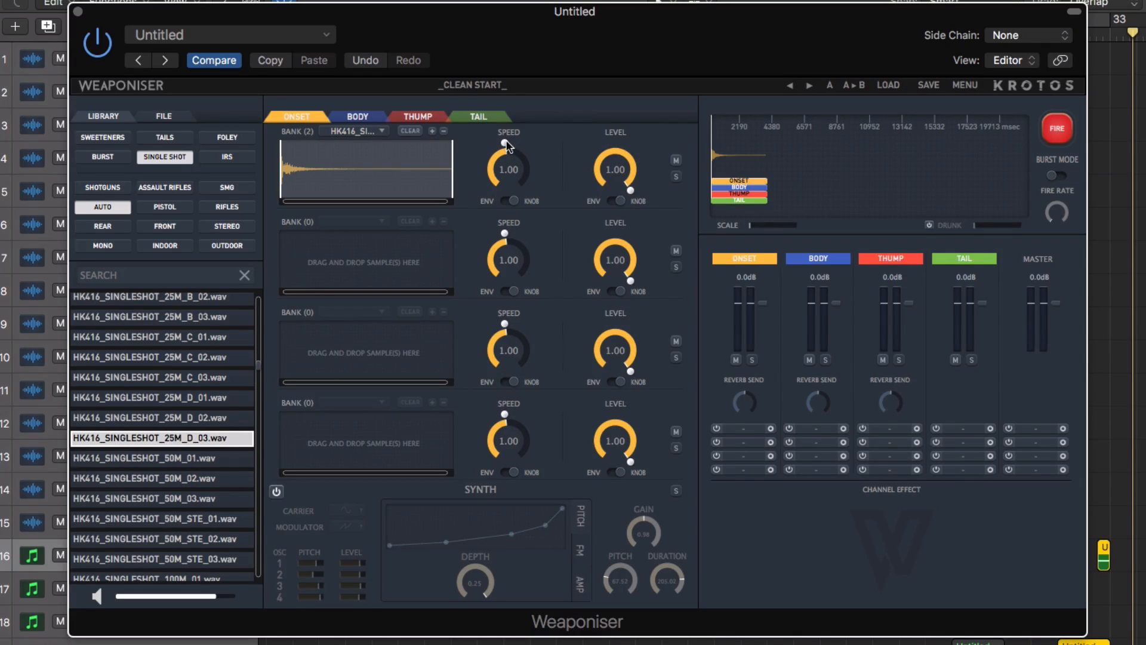
# Set the first Onset bank's speed to 0.90
pyautogui.moveTo(503, 143)
pyautogui.mouseDown()
pyautogui.moveTo(488, 230)
pyautogui.moveTo(488, 88)
pyautogui.moveTo(483, 160)
pyautogui.moveTo(505, 161)
pyautogui.mouseUp()
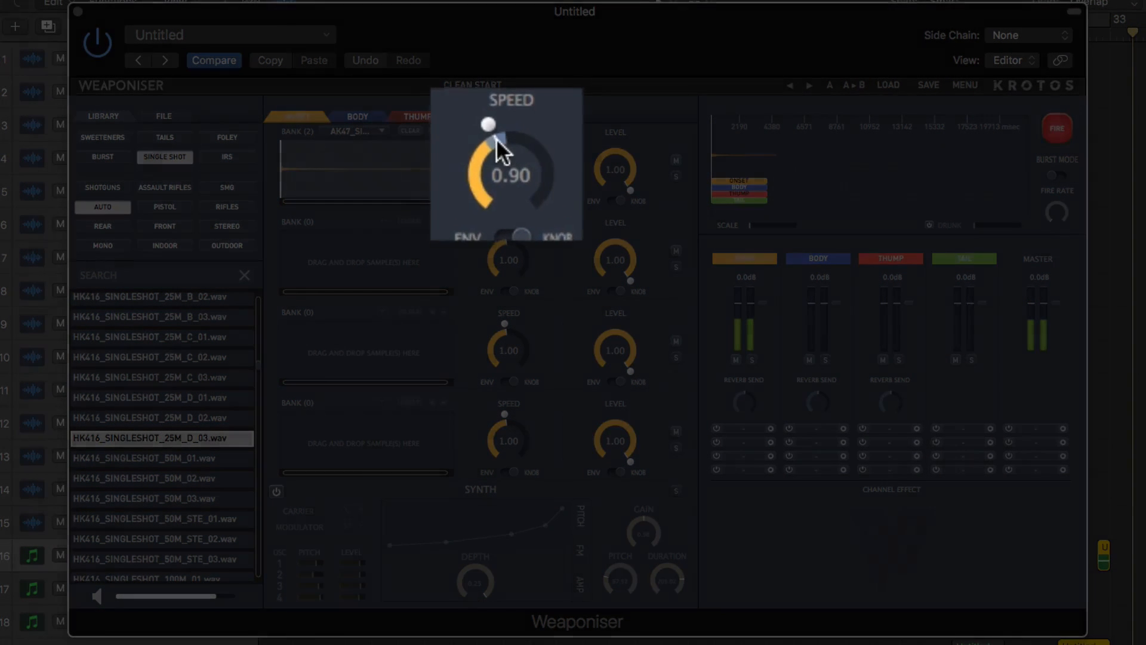
pyautogui.moveTo(488, 126); pyautogui.dragTo(474, 95)
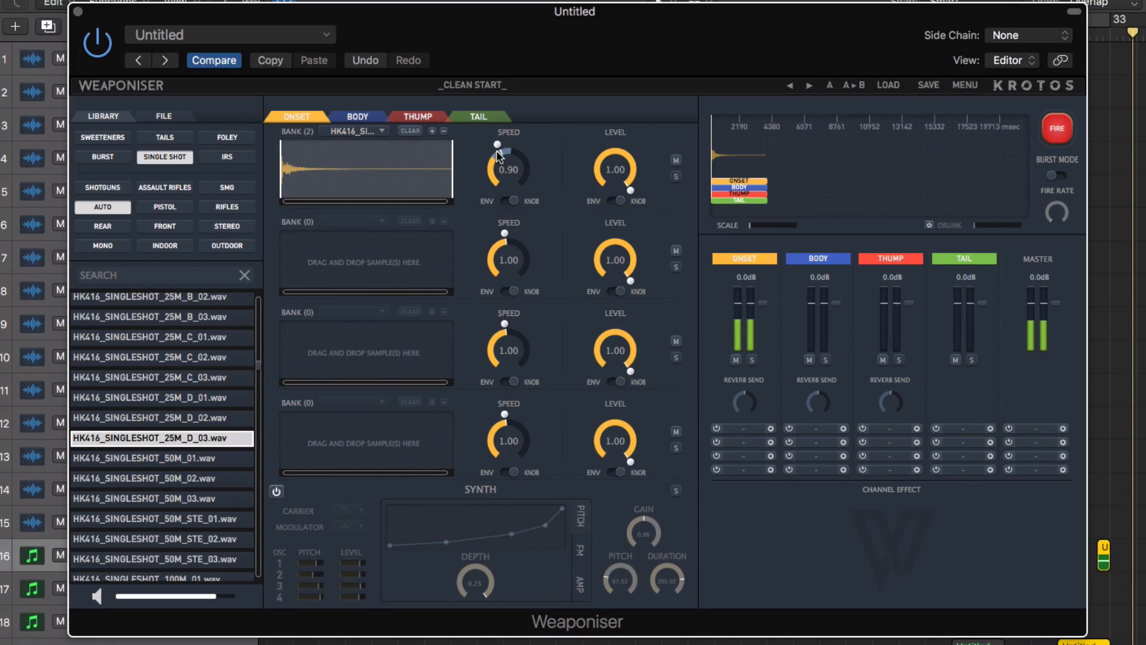
# Try a speed envelope on the first Onset bank that drops steeply from maximum to minimum, and return to knob control
pyautogui.click(501, 203)
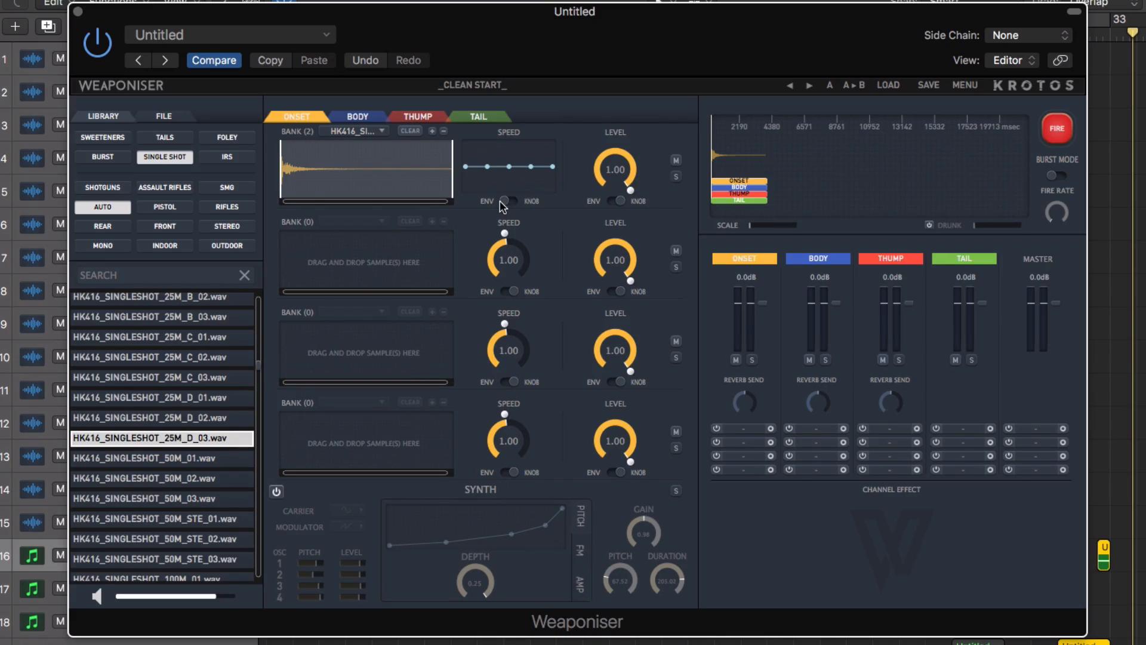
pyautogui.moveTo(464, 168); pyautogui.dragTo(487, 194)
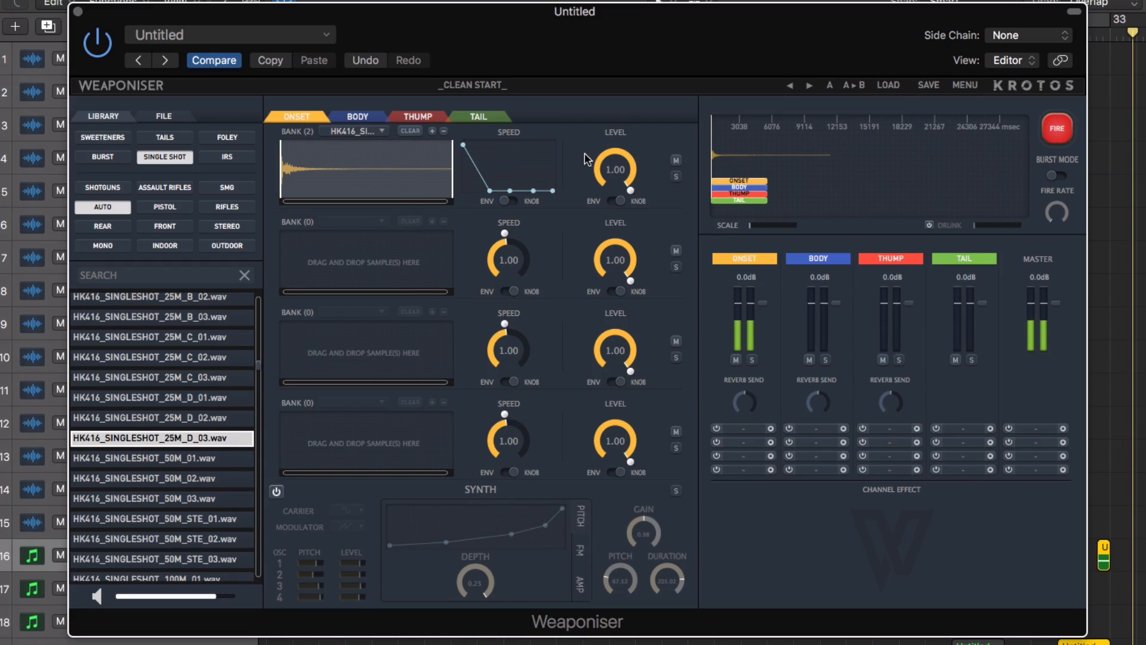
pyautogui.click(512, 200)
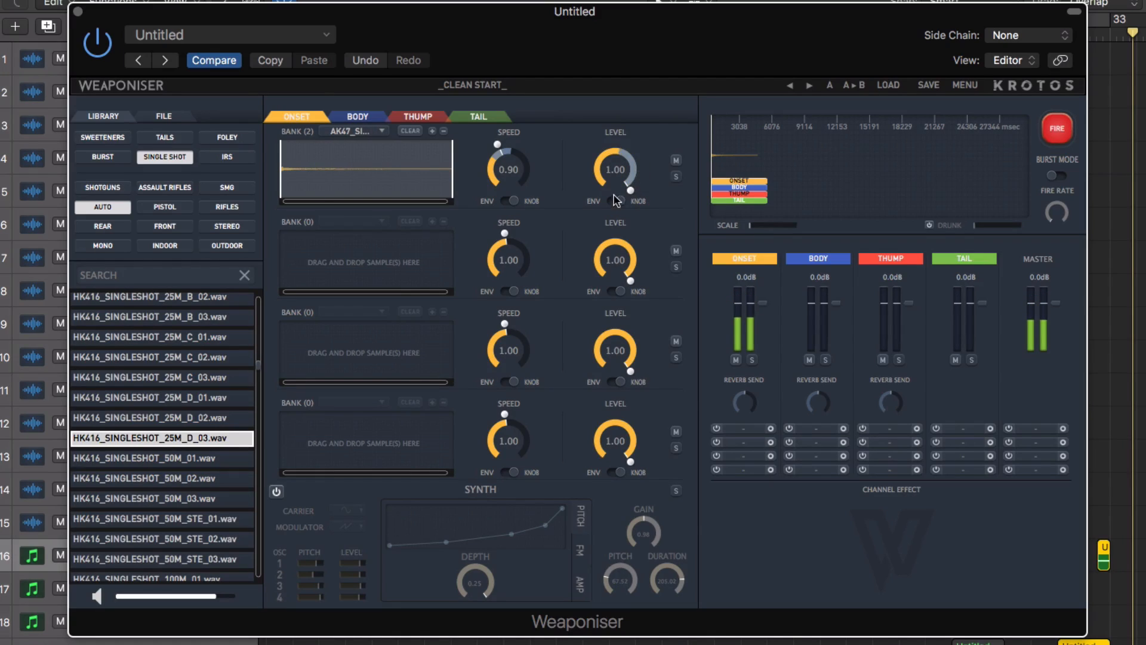
# Control the first Onset bank's level with an envelope that decays from full level to zero by mid-length
pyautogui.click(614, 200)
pyautogui.moveTo(614, 143); pyautogui.dragTo(612, 206)
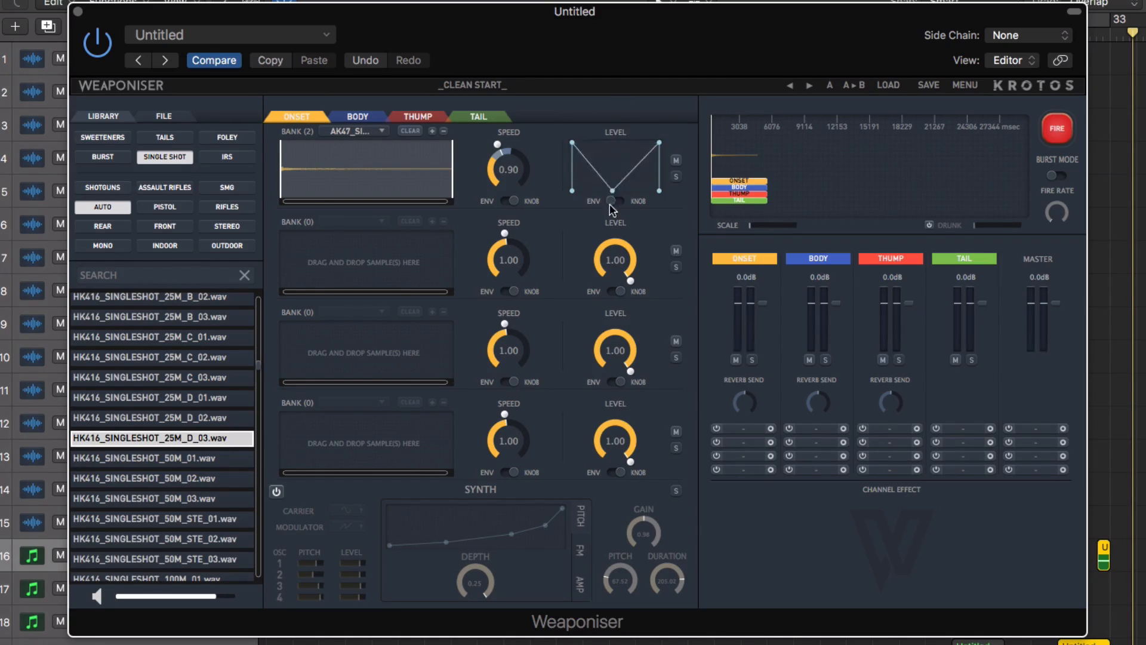
pyautogui.moveTo(659, 144); pyautogui.dragTo(619, 200)
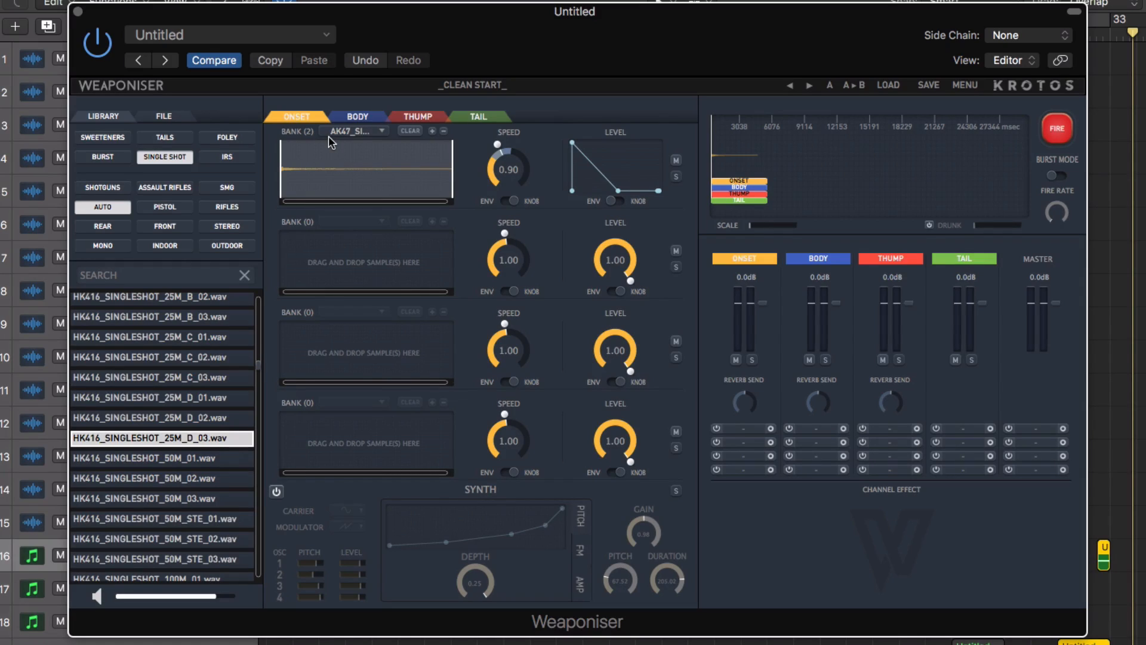
# Enable the Onset Synth and look through its Pitch, FM and Amp envelopes
pyautogui.click(276, 491)
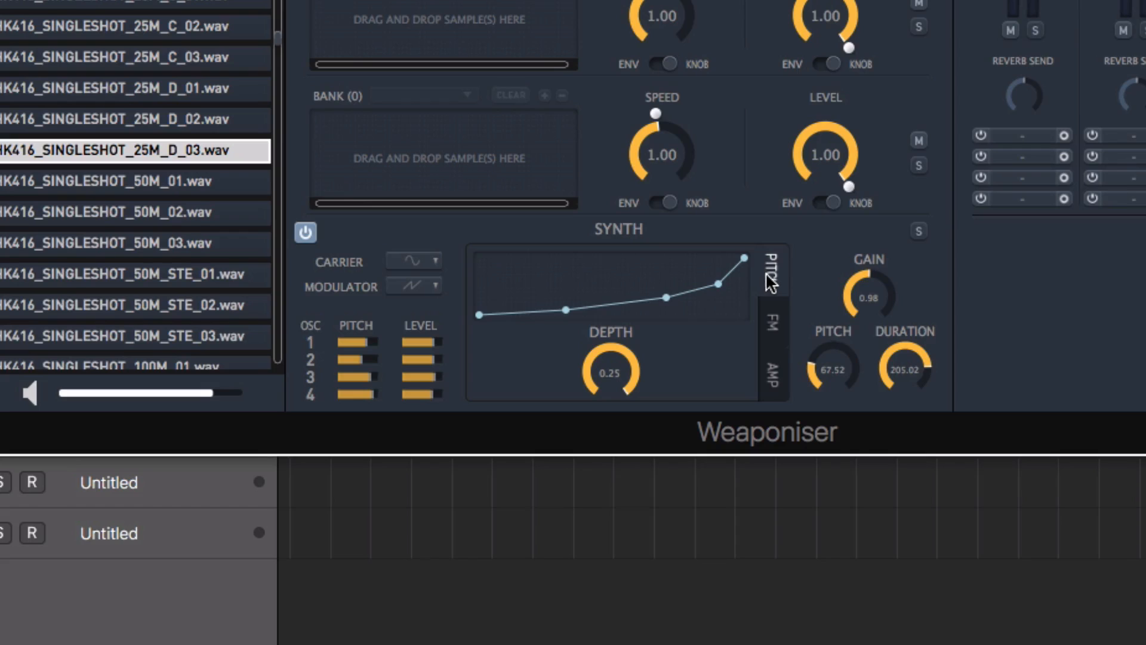
pyautogui.click(782, 329)
pyautogui.click(776, 385)
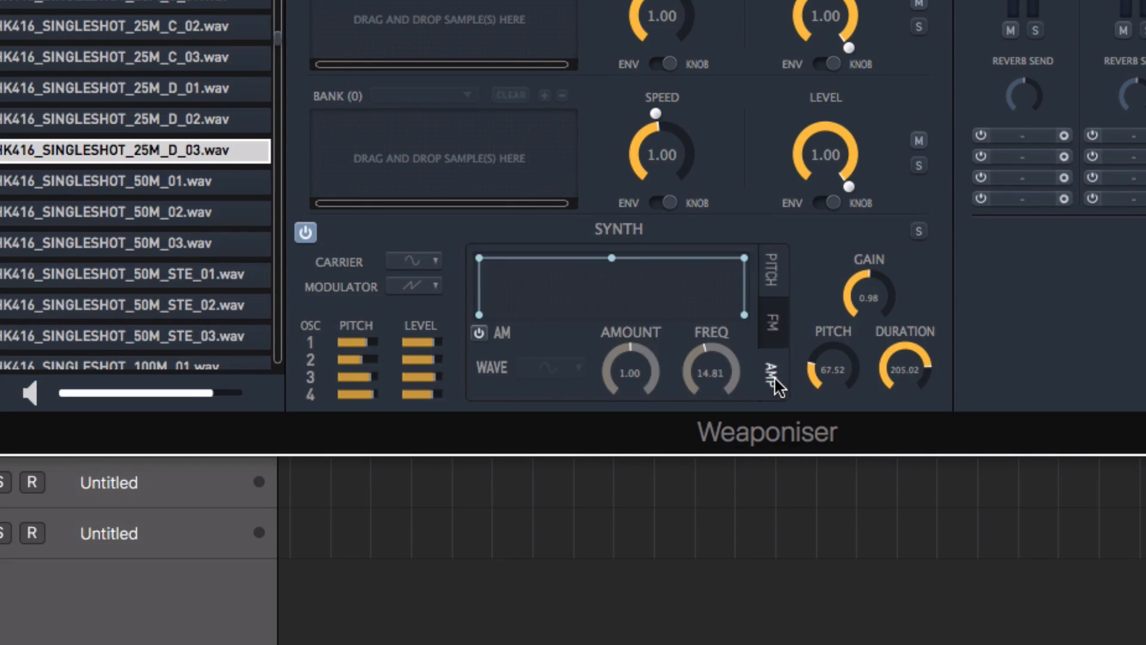
pyautogui.click(778, 272)
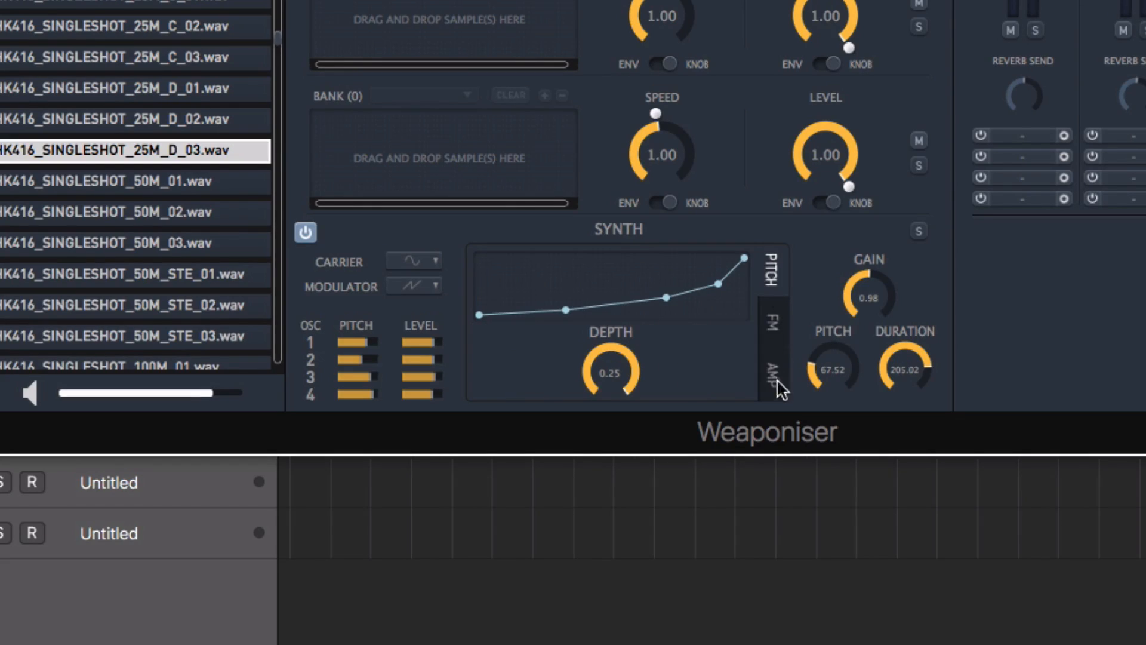
# Reshape the Synth's pitch envelope to start at maximum, fall early and stay at minimum to the end
pyautogui.moveTo(478, 315); pyautogui.dragTo(475, 258)
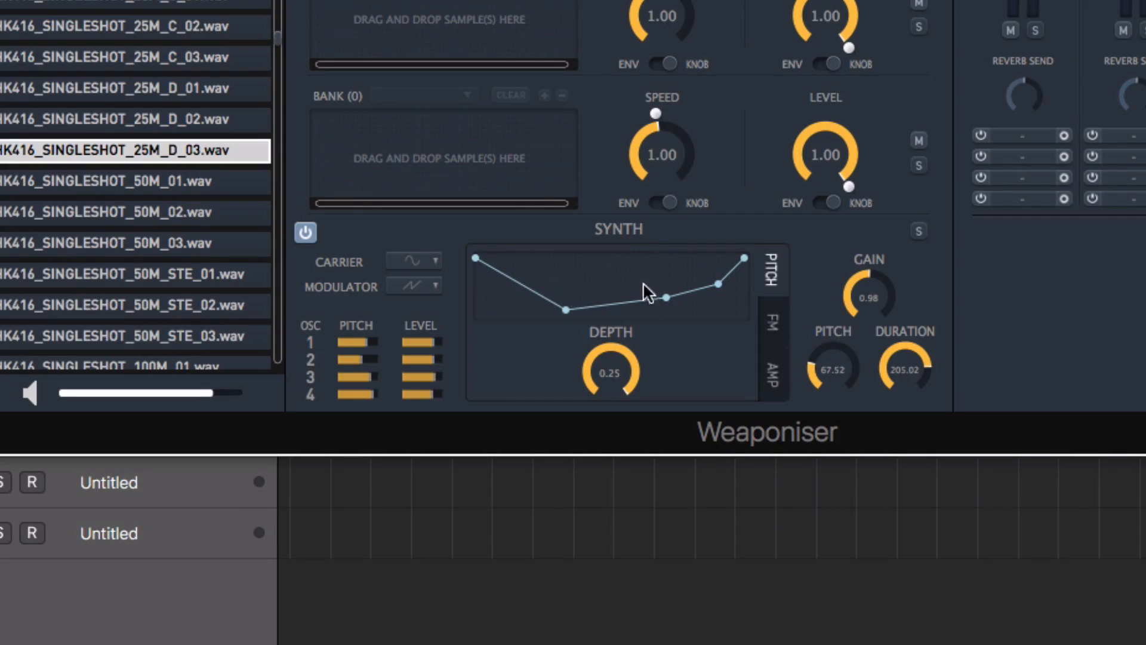
pyautogui.moveTo(716, 285); pyautogui.dragTo(698, 339)
pyautogui.moveTo(665, 298); pyautogui.dragTo(658, 351)
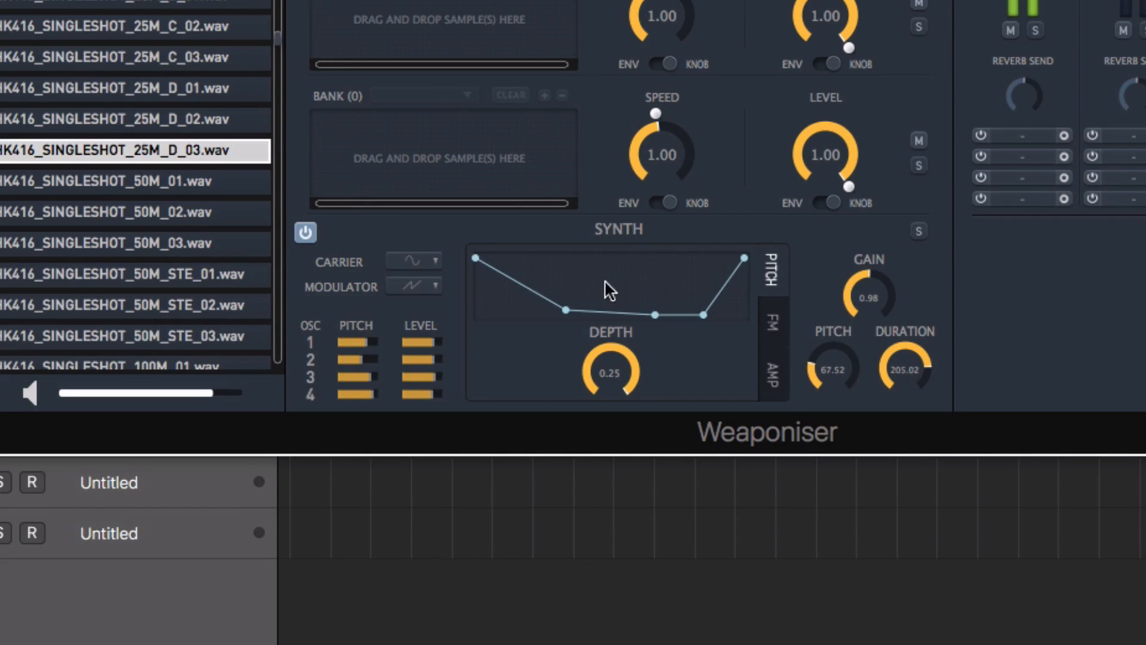
pyautogui.moveTo(744, 263); pyautogui.dragTo(730, 349)
pyautogui.moveTo(566, 309); pyautogui.dragTo(536, 329)
# Reshape the Synth's FM envelope to drop steeply from maximum and stay flat at minimum to the end
pyautogui.click(769, 326)
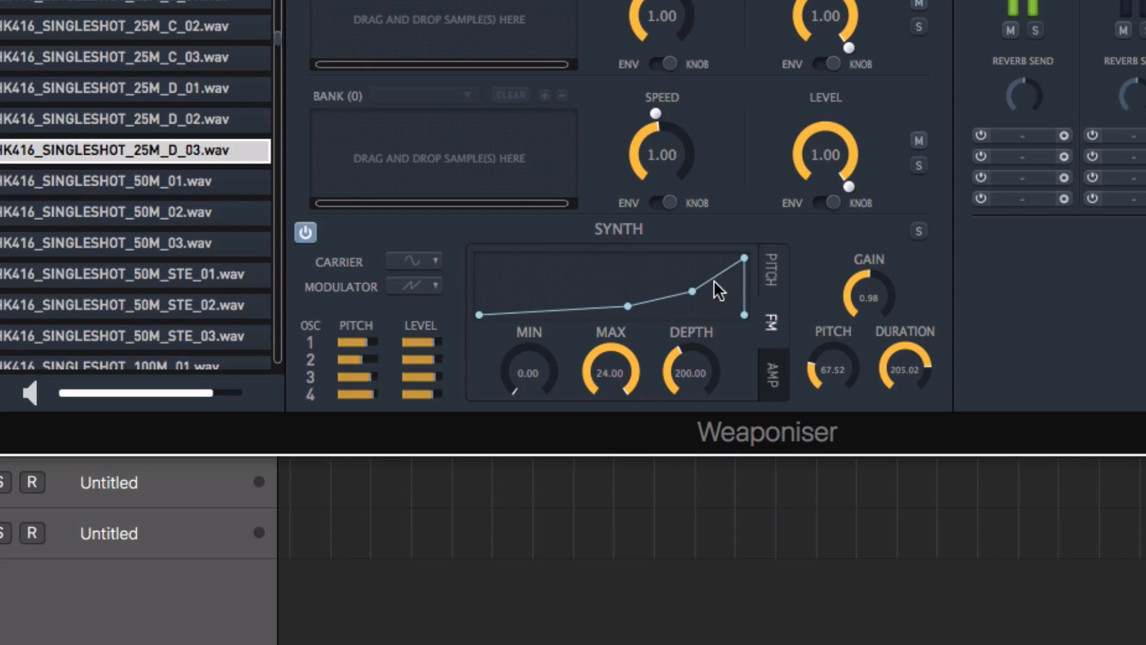
pyautogui.moveTo(479, 315); pyautogui.dragTo(476, 256)
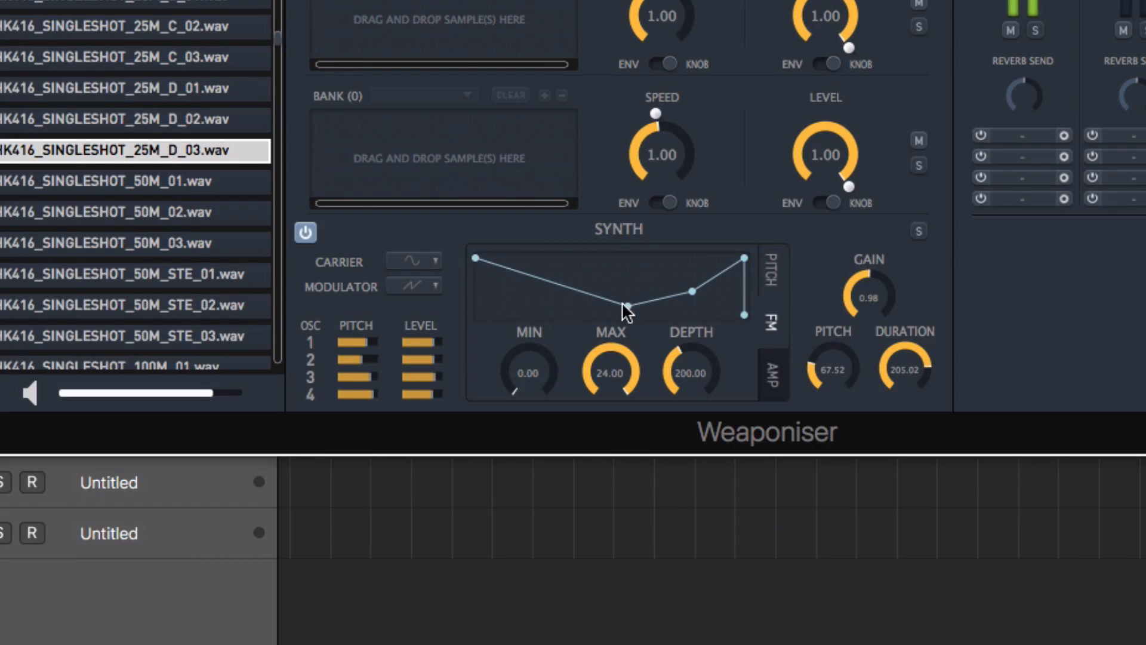
pyautogui.moveTo(627, 308); pyautogui.dragTo(498, 338)
pyautogui.moveTo(691, 292); pyautogui.dragTo(686, 315)
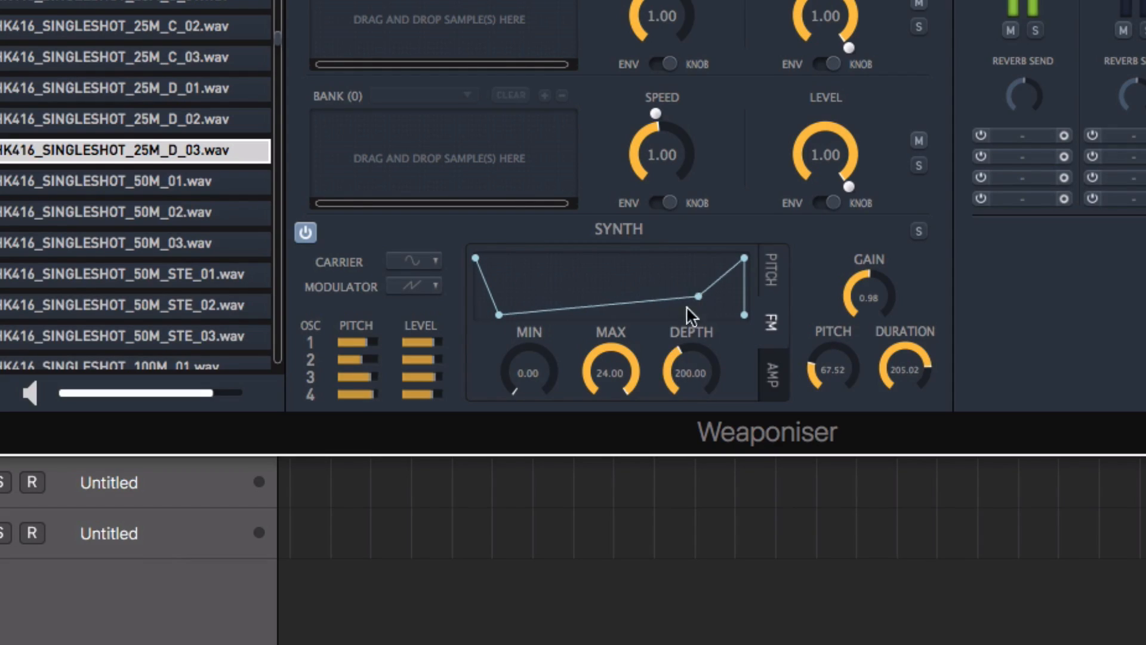
pyautogui.moveTo(745, 259); pyautogui.dragTo(736, 357)
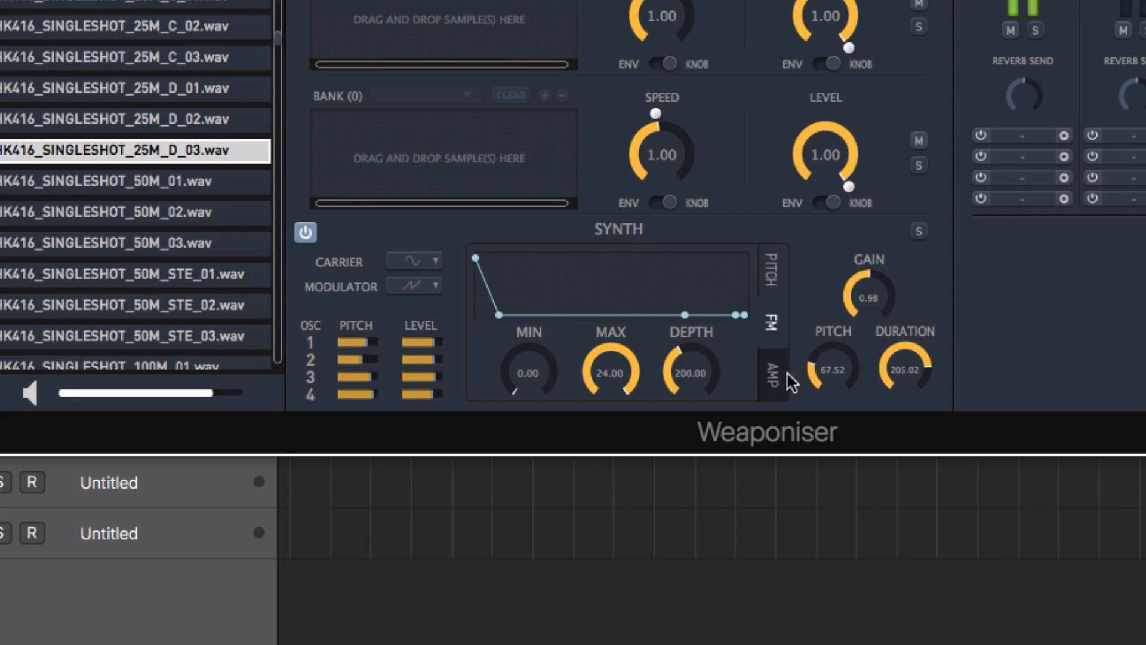
# Reshape the Onset Synth's amp envelope to fall from maximum to minimum within the first third, and trigger the sound
pyautogui.click(774, 388)
pyautogui.moveTo(607, 258); pyautogui.dragTo(575, 339)
pyautogui.moveTo(744, 258); pyautogui.dragTo(708, 385)
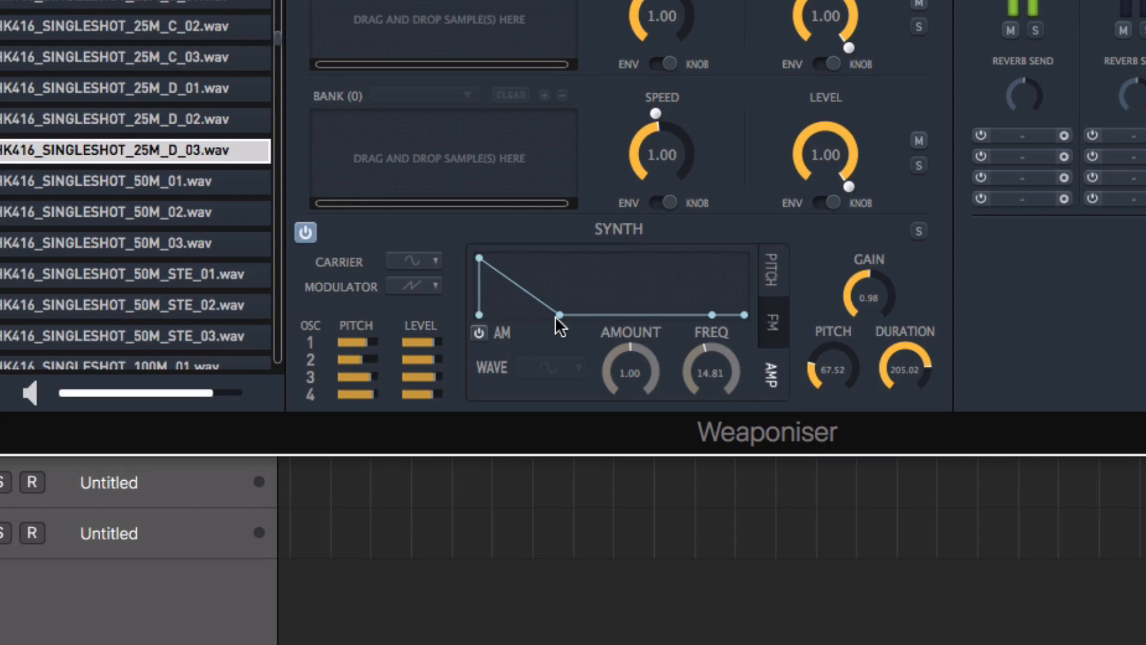
pyautogui.moveTo(555, 315); pyautogui.dragTo(547, 316)
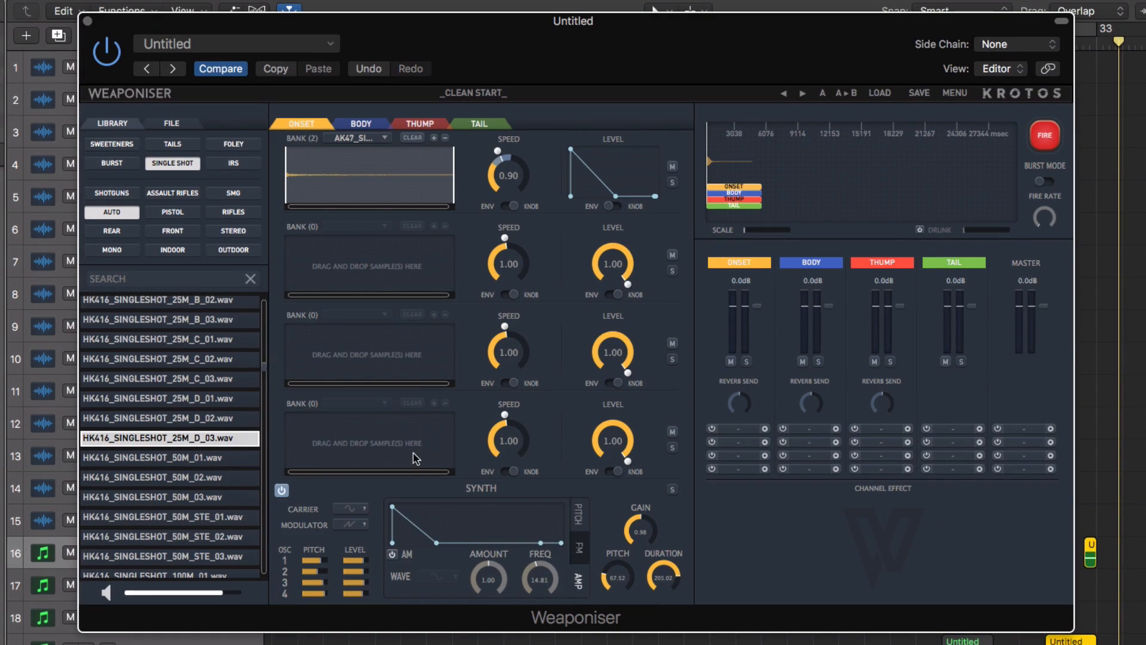
pyautogui.moveTo(434, 542); pyautogui.dragTo(449, 543)
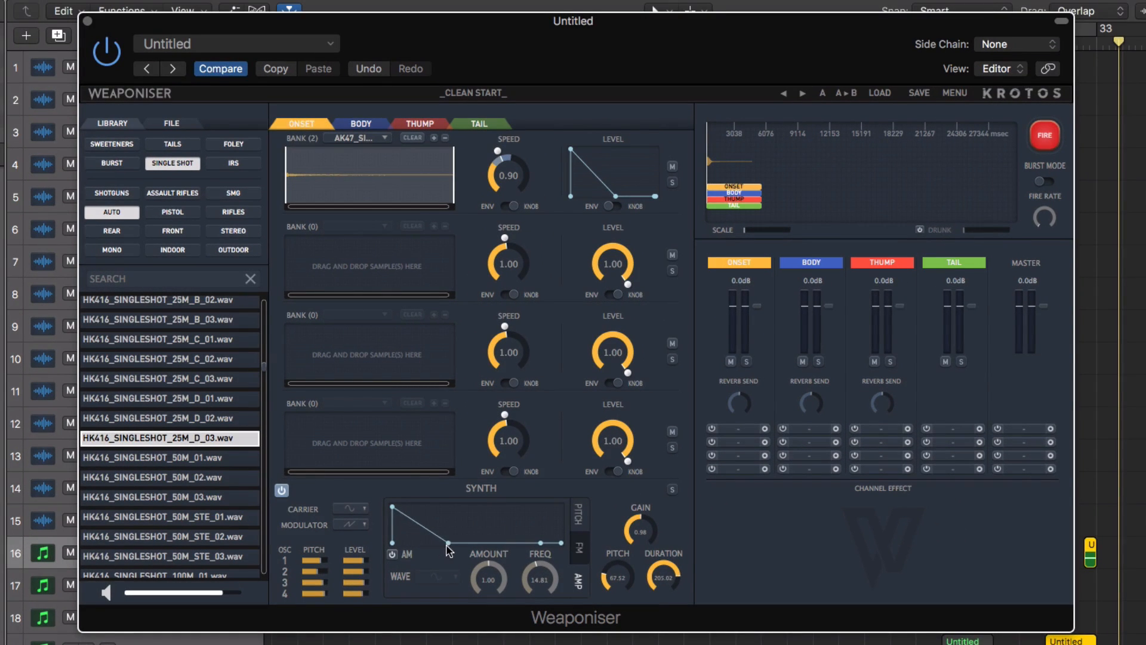
pyautogui.press('a')
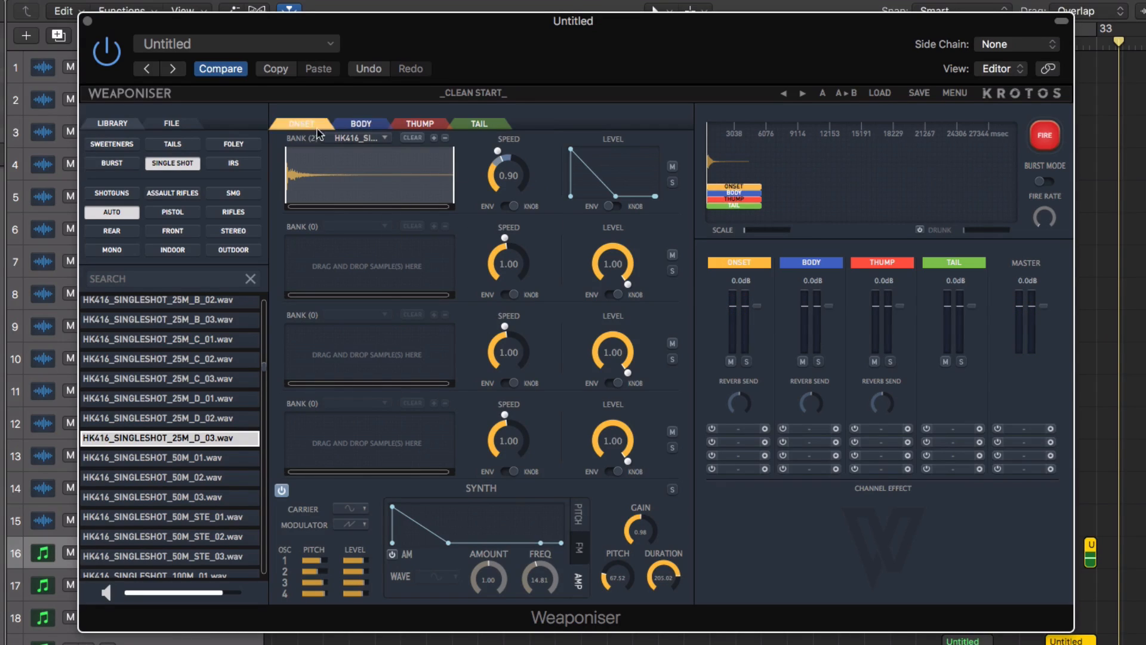
# Open the Body section, replace the Single Shot and Auto library filters with Pistol, and preview BERETTA_SINGLESHOT_20M_01.wav
pyautogui.click(361, 124)
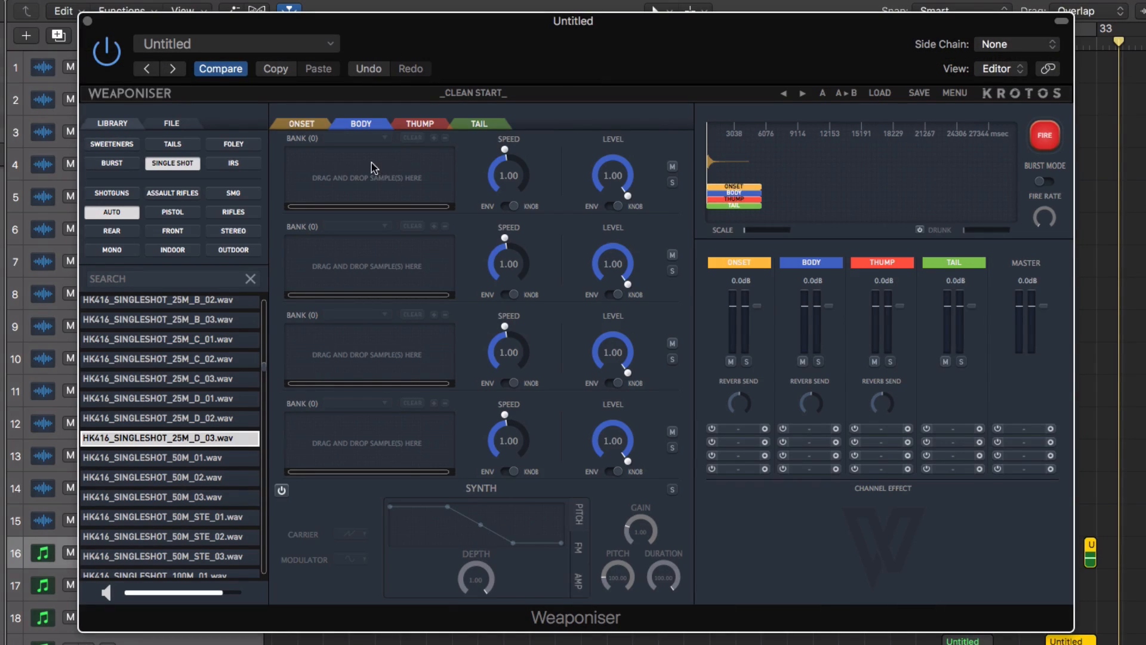
pyautogui.click(171, 166)
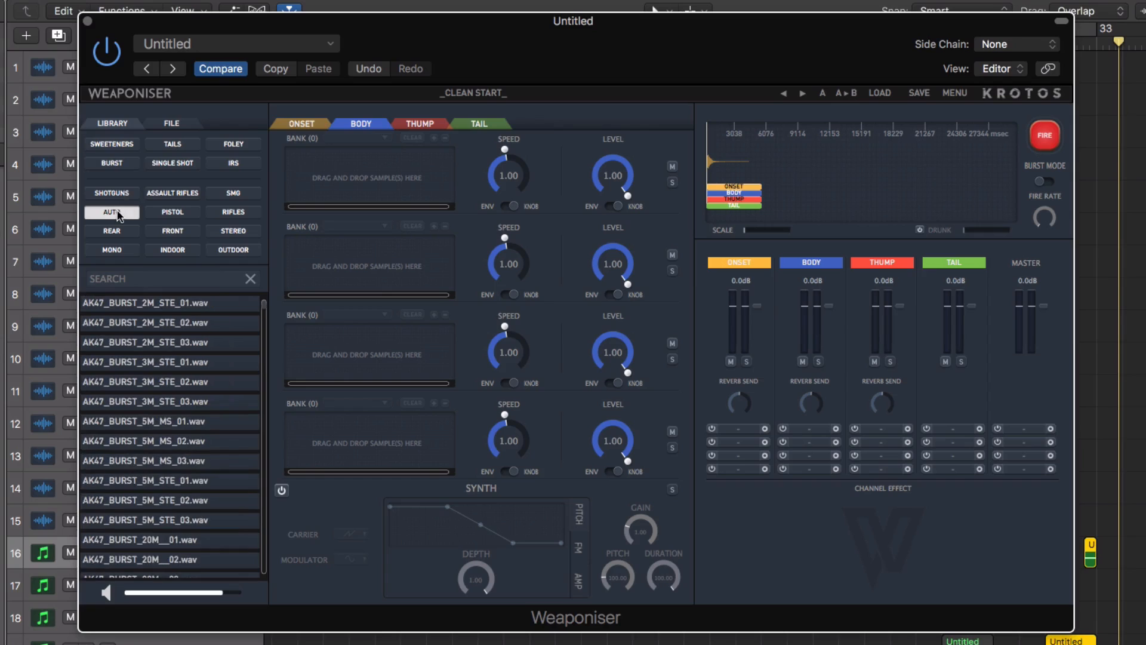
pyautogui.click(118, 214)
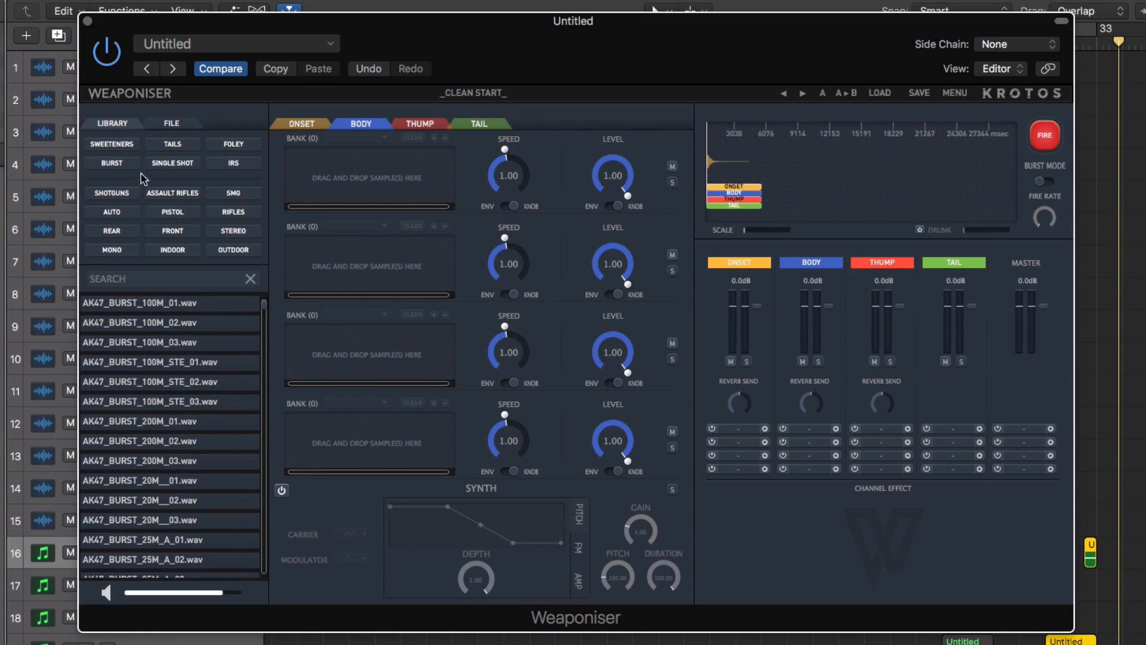
pyautogui.click(161, 213)
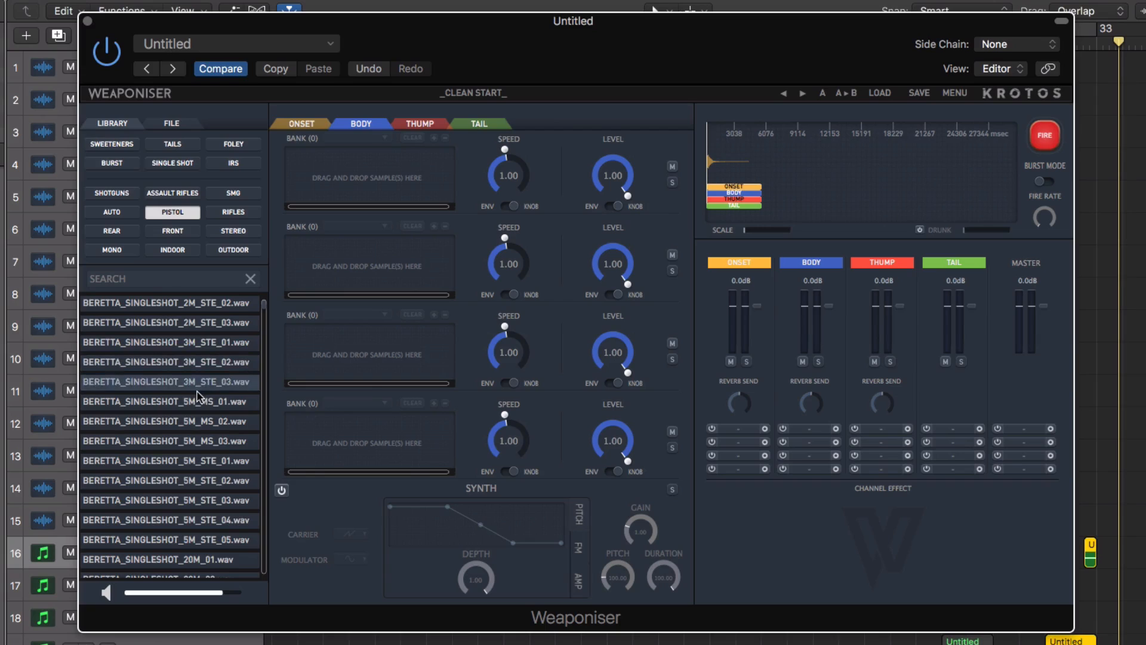
pyautogui.scroll(-4, 177, 428)
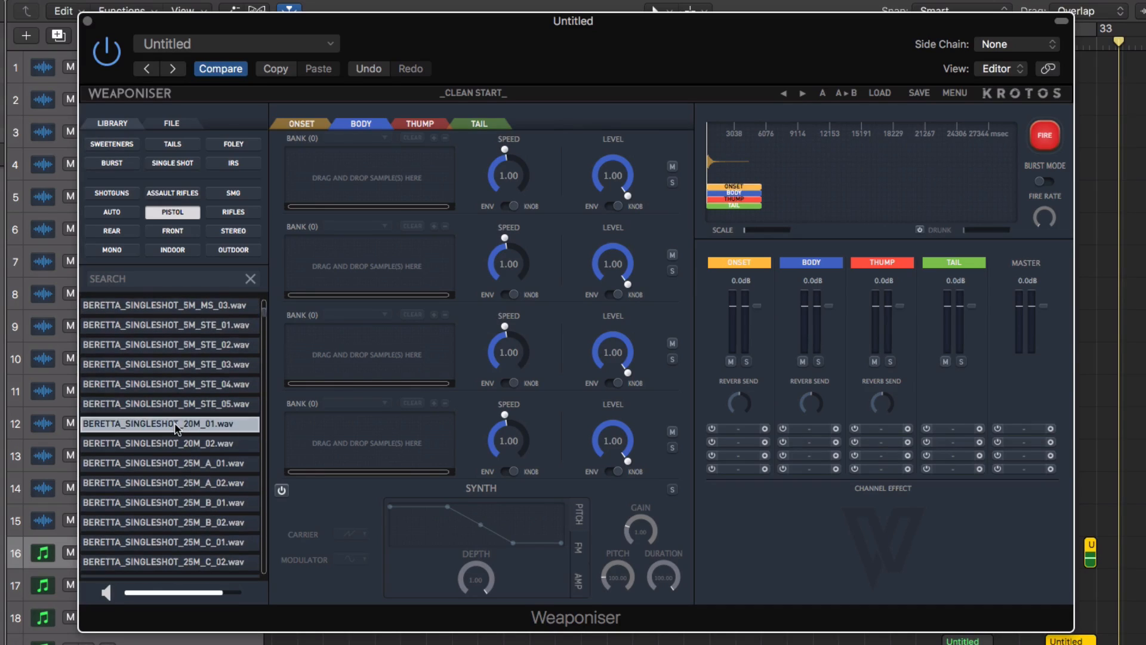
pyautogui.click(178, 428)
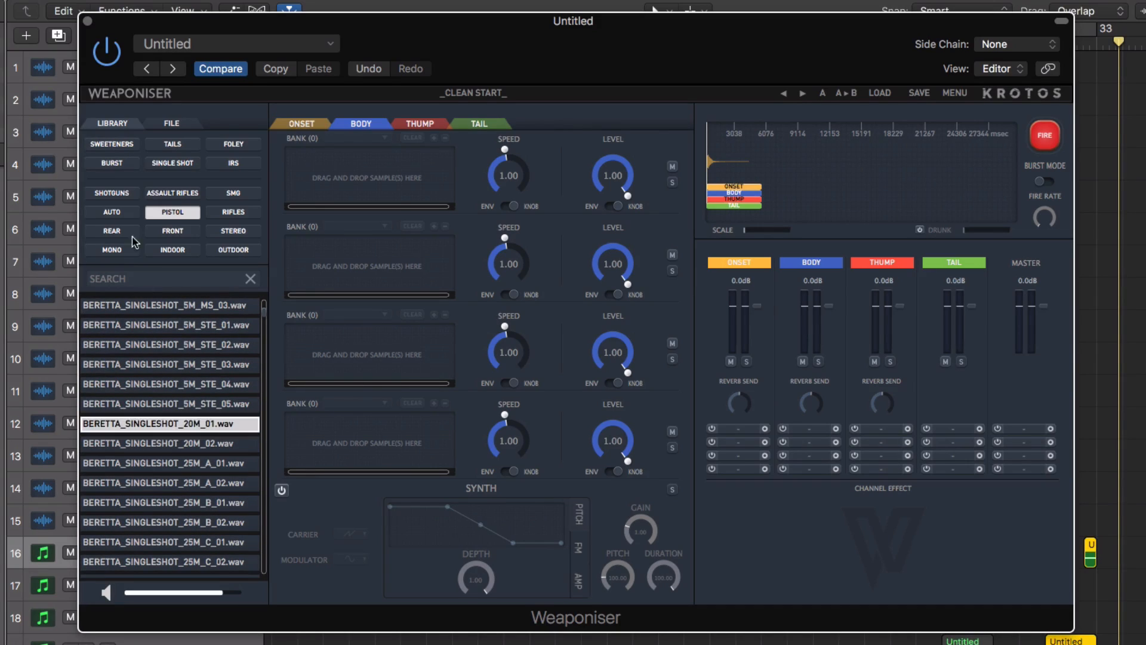
# Narrow the library to pistol Burst samples, preview a few, and load CZ75_BURST_20M_05.wav into the first Body bank
pyautogui.click(117, 169)
pyautogui.click(155, 402)
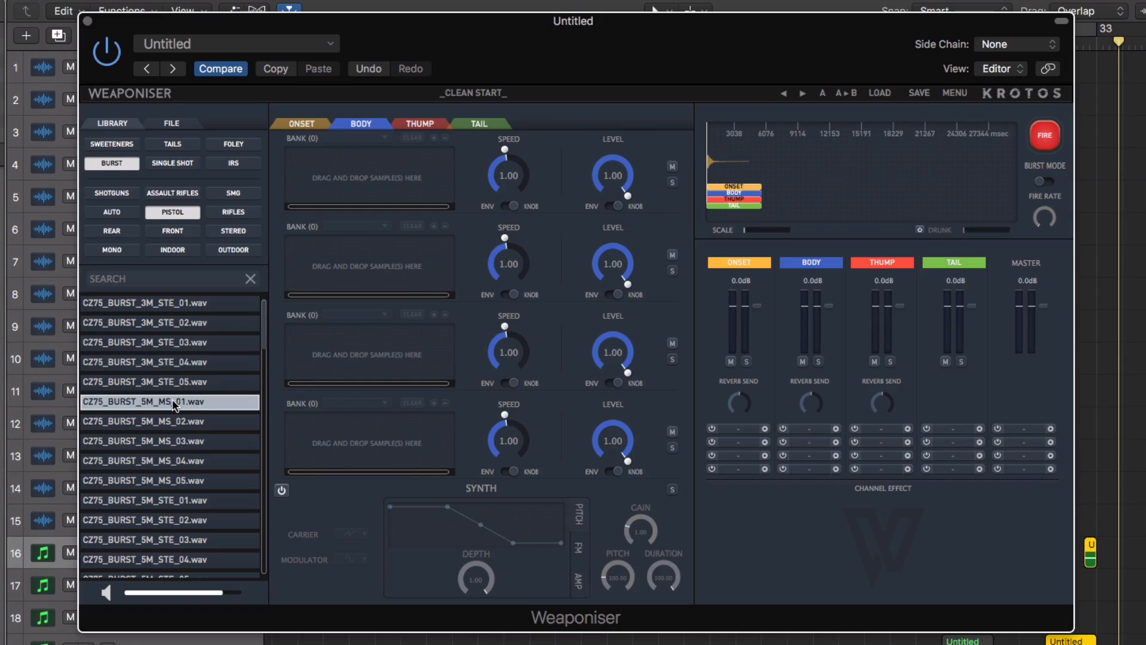
pyautogui.click(153, 441)
pyautogui.scroll(-3, 153, 449)
pyautogui.scroll(-2, 153, 449)
pyautogui.click(153, 442)
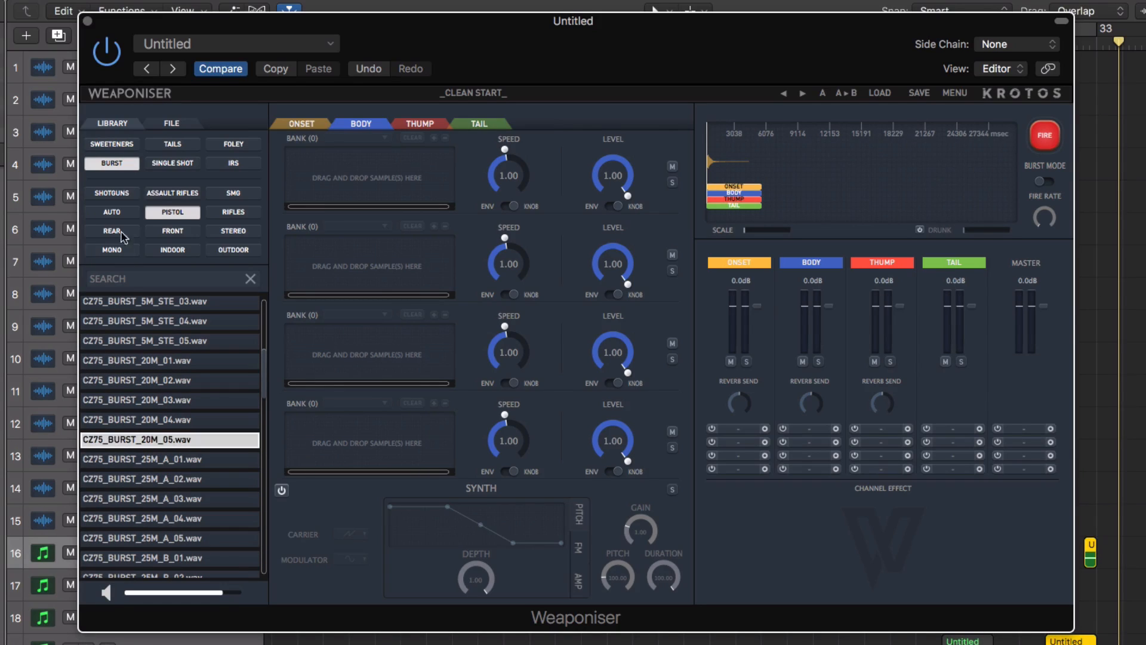
pyautogui.scroll(1, 133, 477)
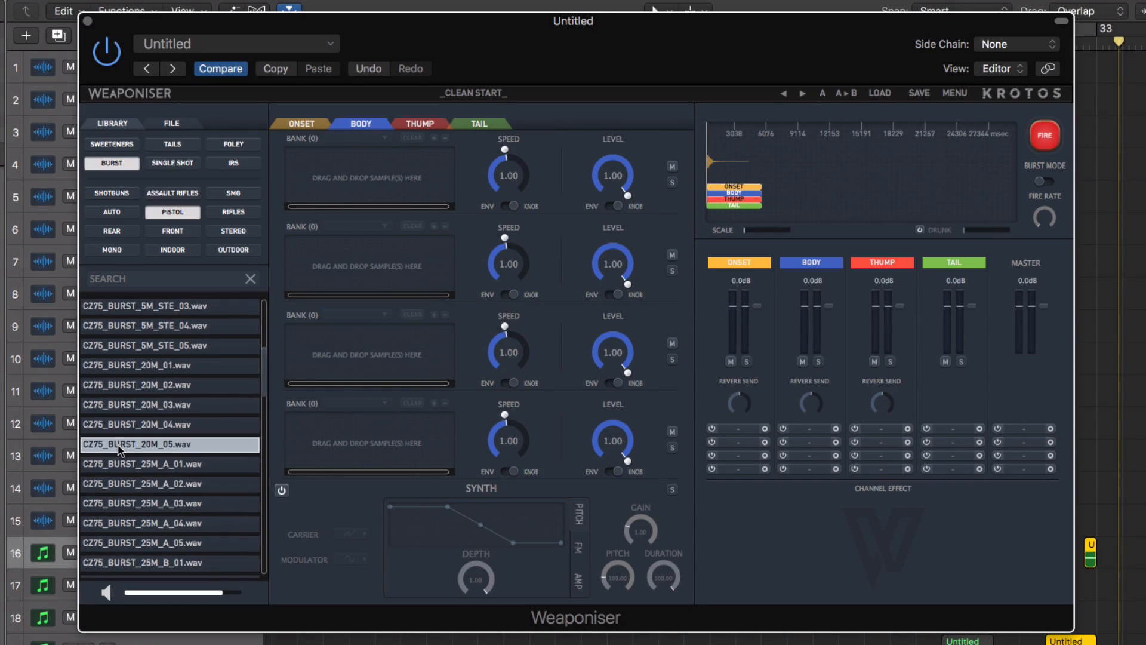
pyautogui.moveTo(118, 446); pyautogui.dragTo(339, 174)
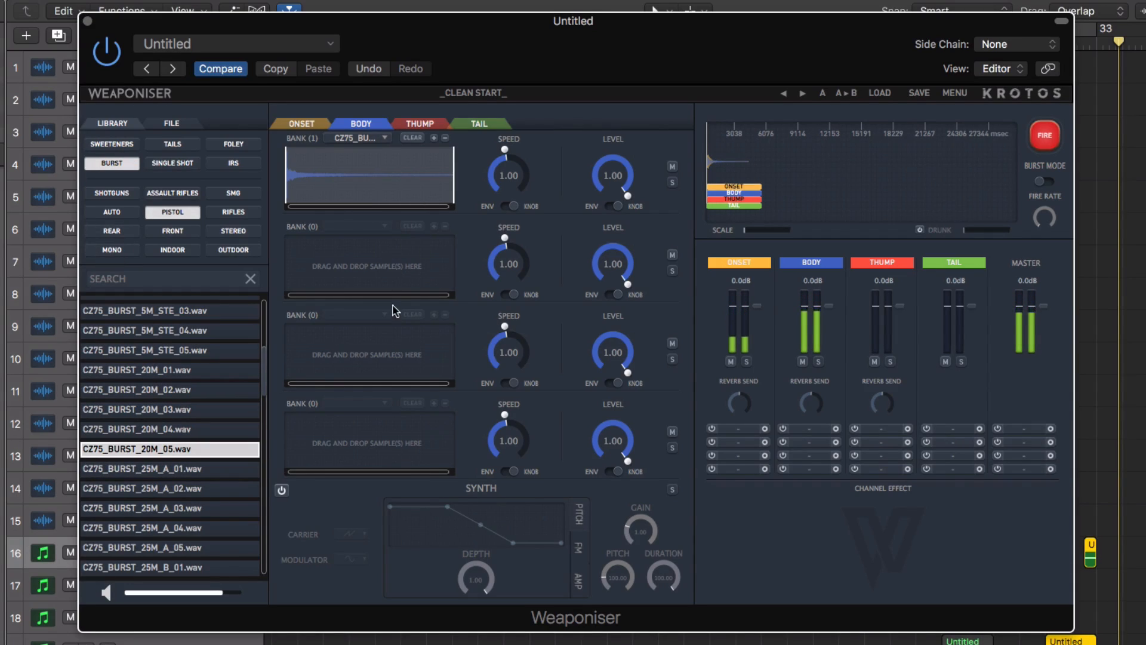
# Check the first Body bank's sample list and trim its playback region to about the first quarter of the waveform
pyautogui.click(350, 149)
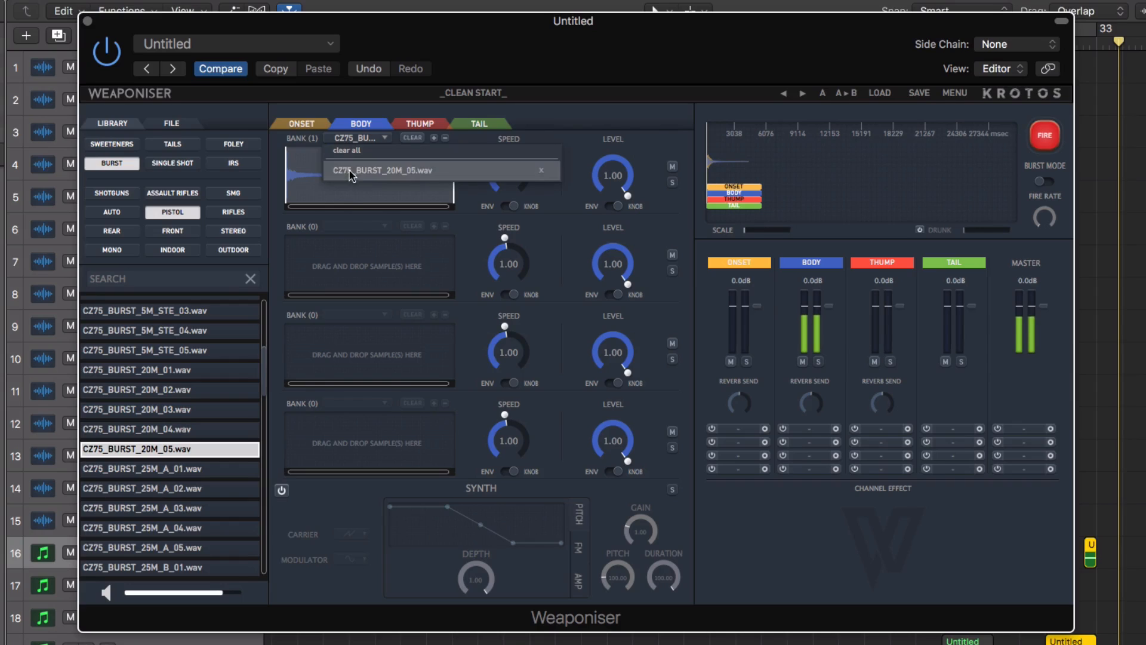
pyautogui.click(339, 197)
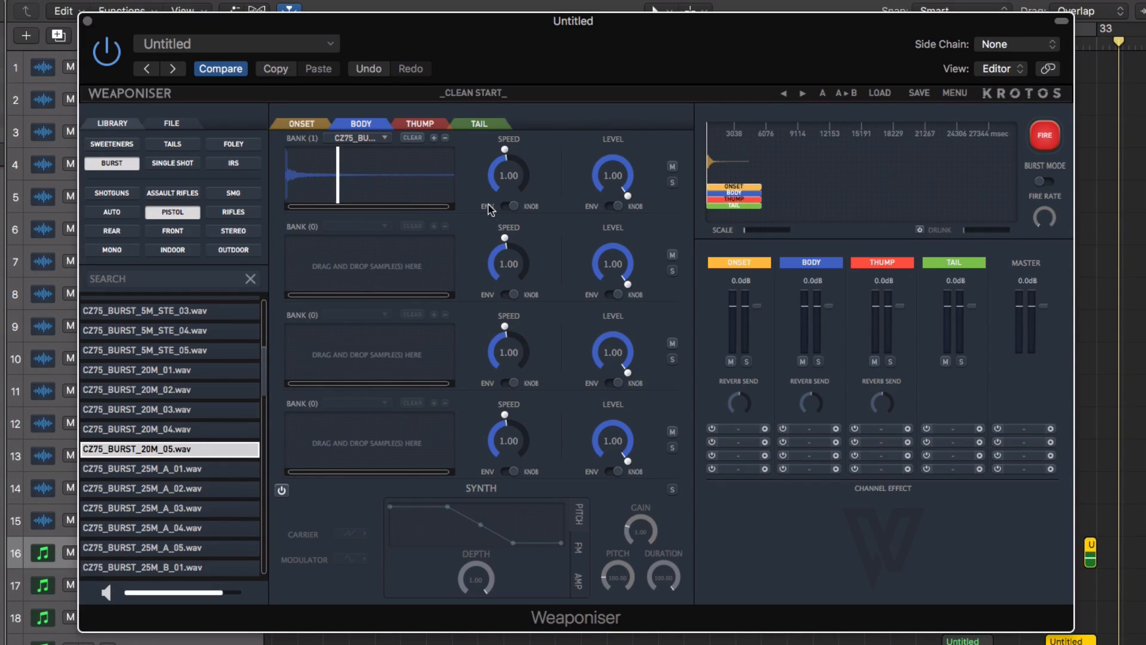
pyautogui.moveTo(331, 182); pyautogui.dragTo(255, 182)
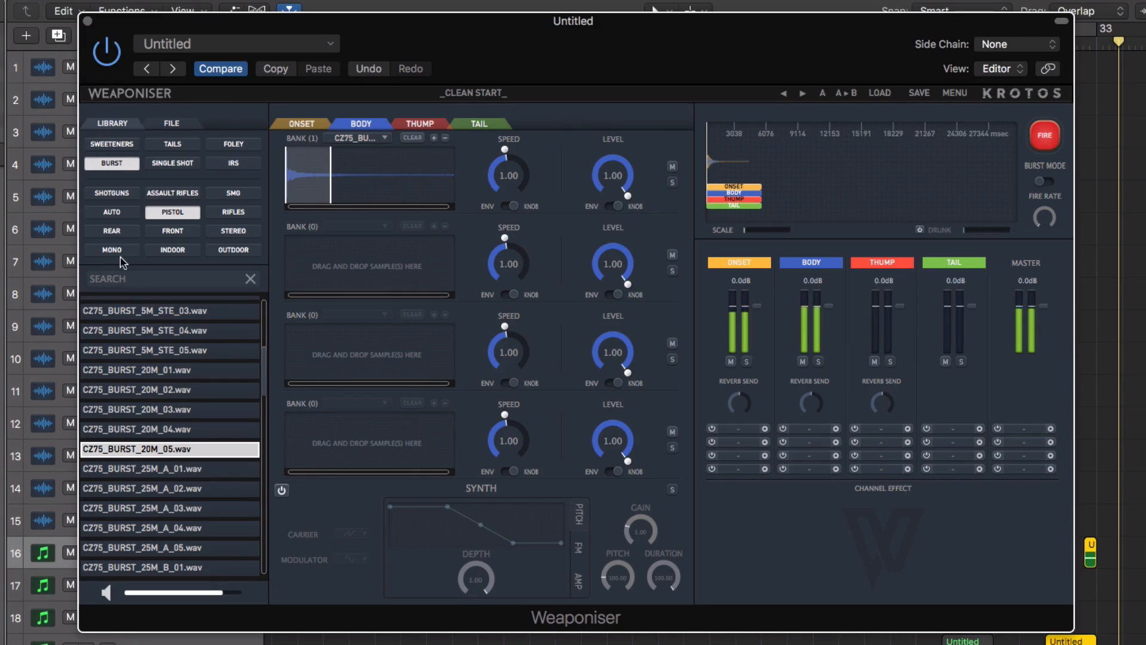
# Switch the library filter from pistol bursts to Single Shot and load AK47_SINGLESHOT_5M_STE_02.wav into the second Body bank
pyautogui.click(163, 213)
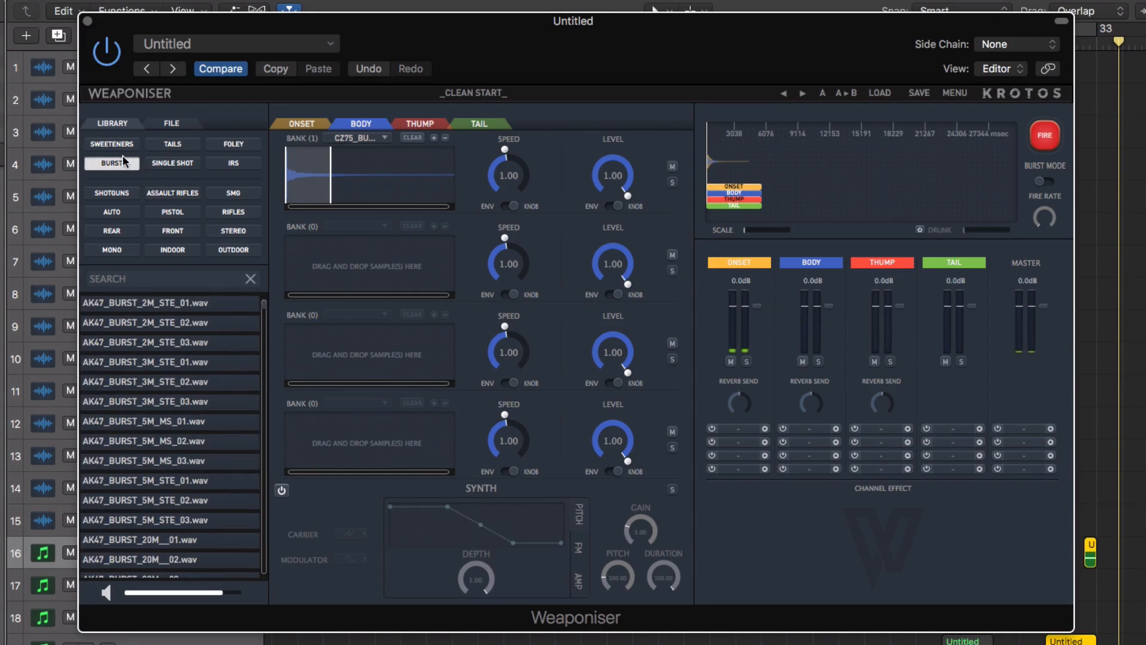
pyautogui.click(173, 163)
pyautogui.click(108, 163)
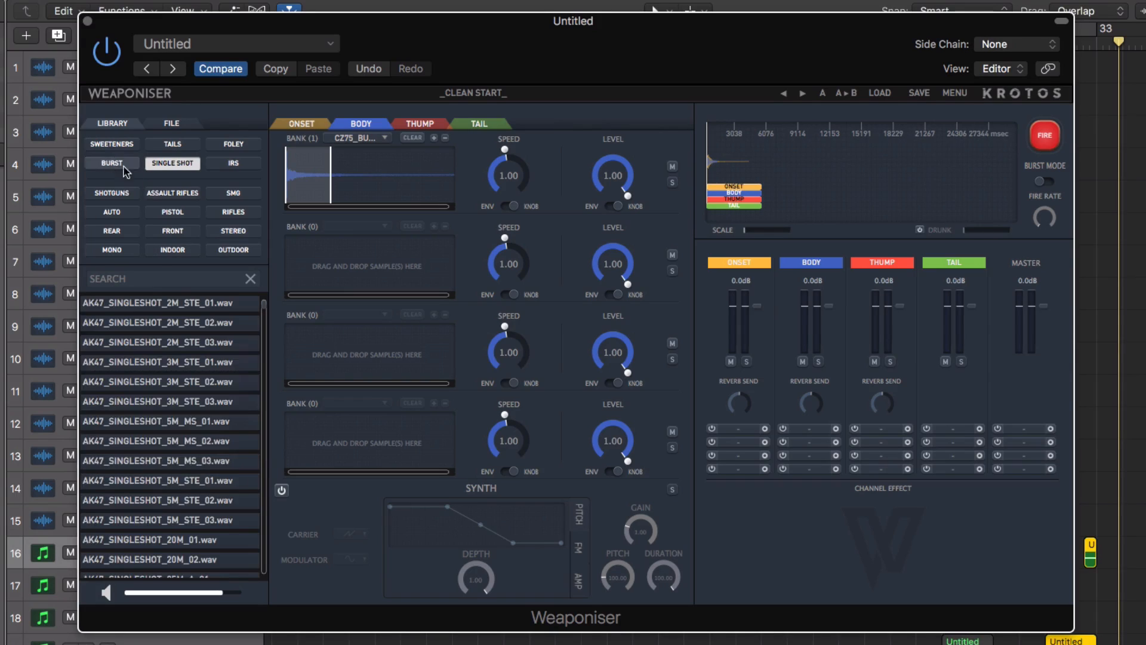
pyautogui.scroll(-1, 156, 388)
pyautogui.click(138, 486)
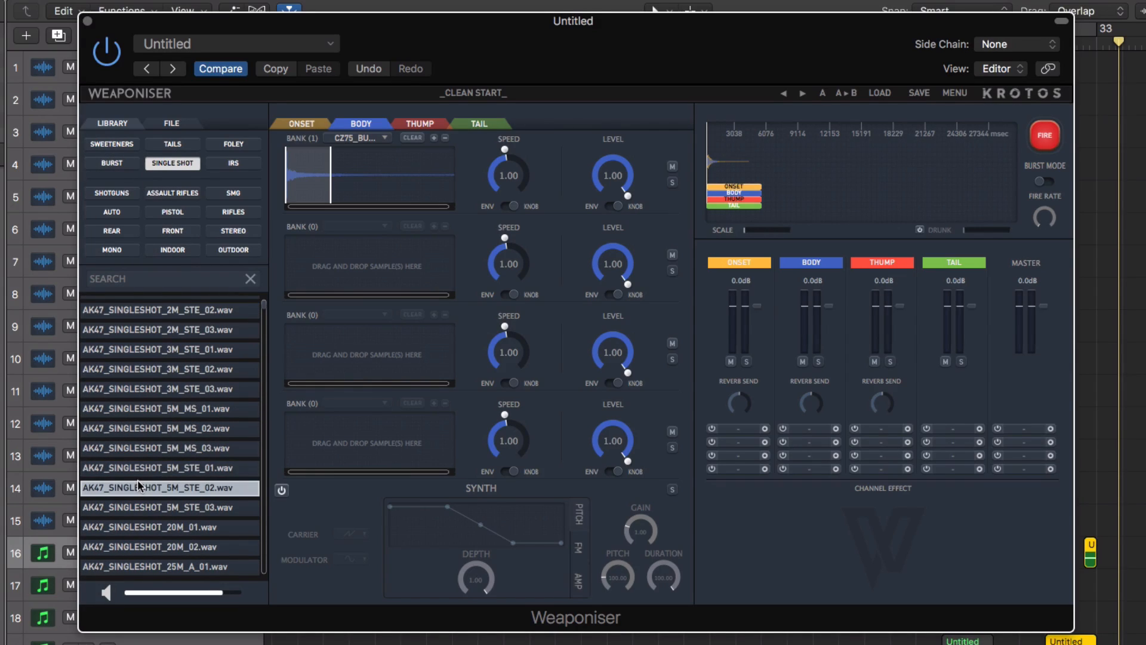
pyautogui.moveTo(138, 487); pyautogui.dragTo(317, 267)
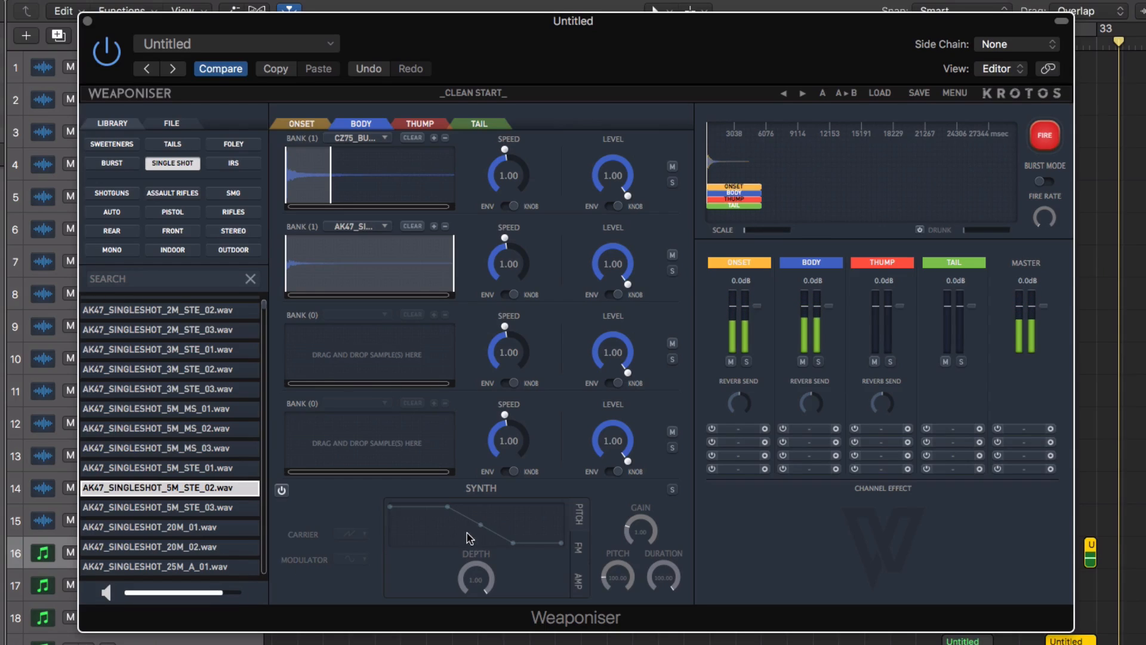
# Enable the Body Synth, set its gain to 0.41, duration to 279.14 and pitch to 207.95, and view its FM and Amp envelopes
pyautogui.click(282, 492)
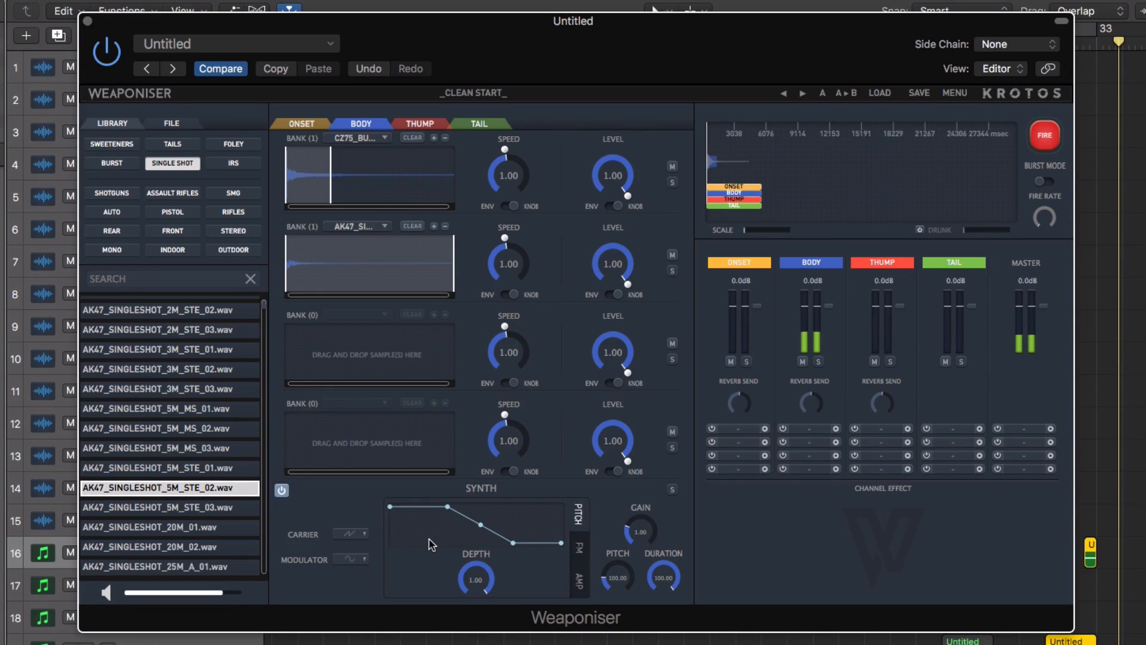
pyautogui.moveTo(648, 525); pyautogui.dragTo(649, 638)
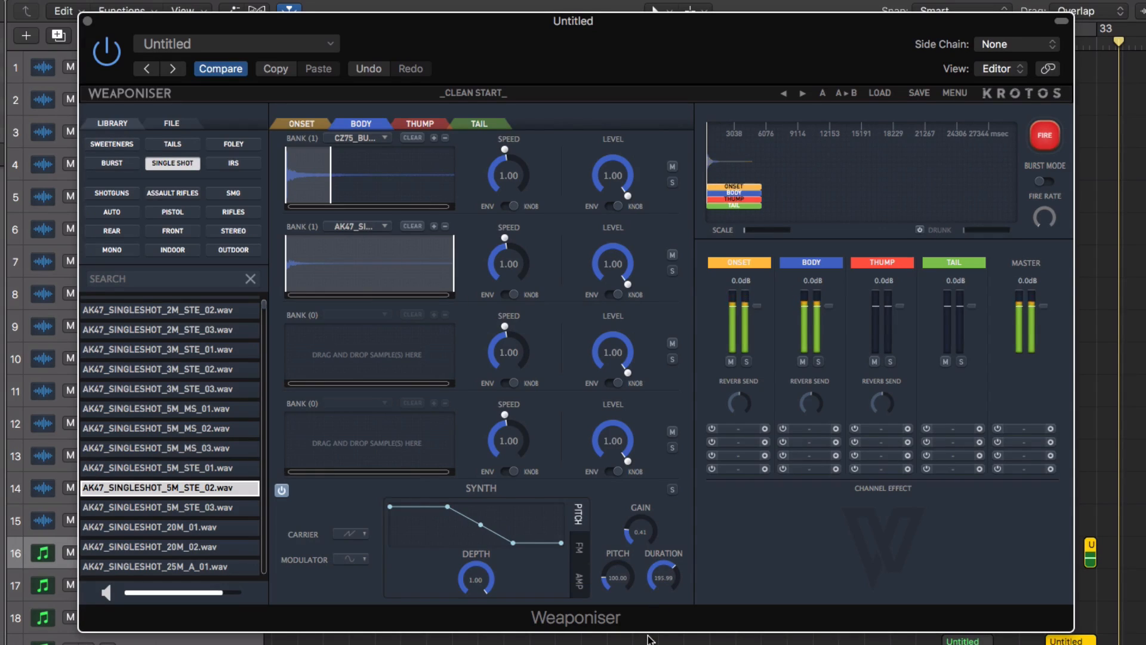
pyautogui.moveTo(660, 574); pyautogui.dragTo(663, 561)
pyautogui.click(578, 553)
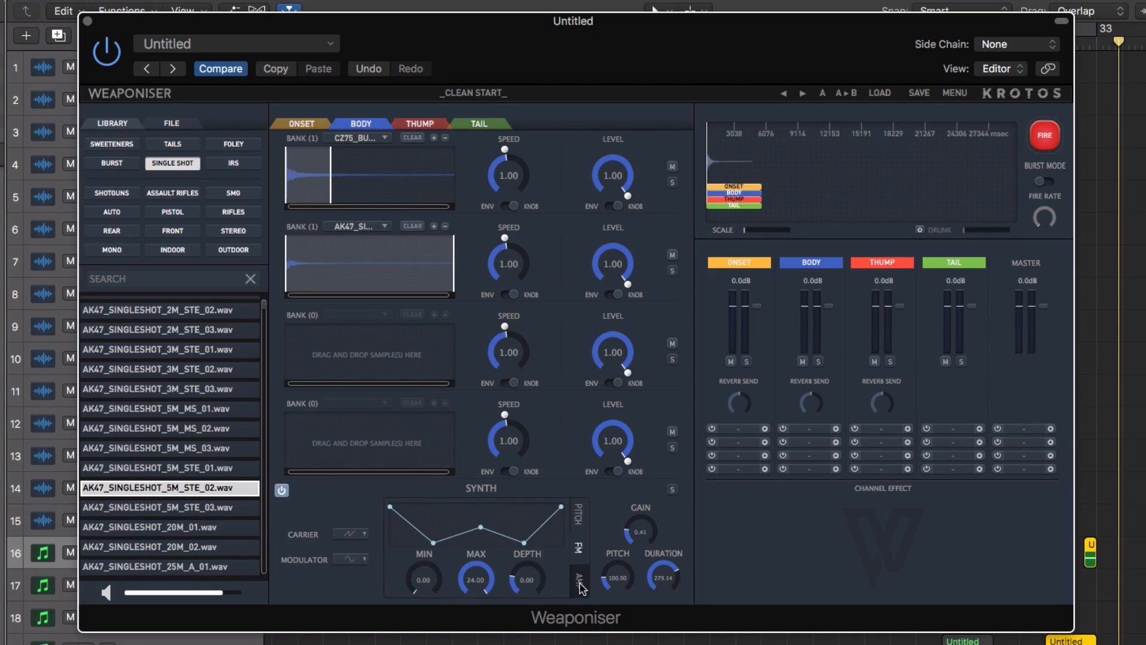
pyautogui.click(579, 582)
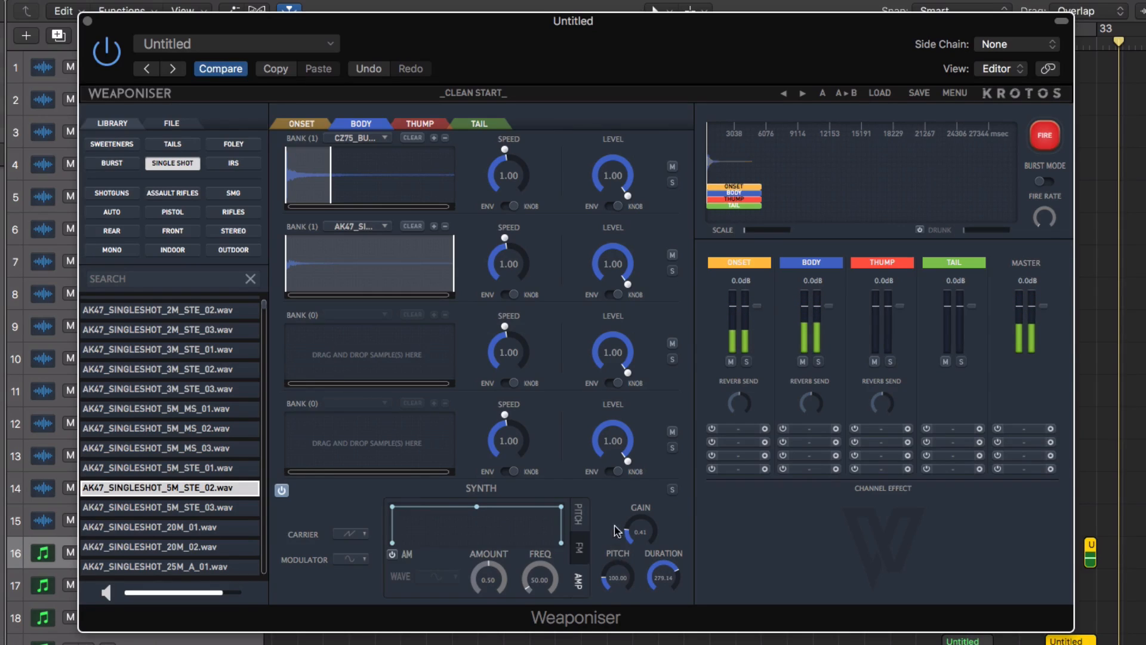
pyautogui.moveTo(607, 560); pyautogui.dragTo(604, 533)
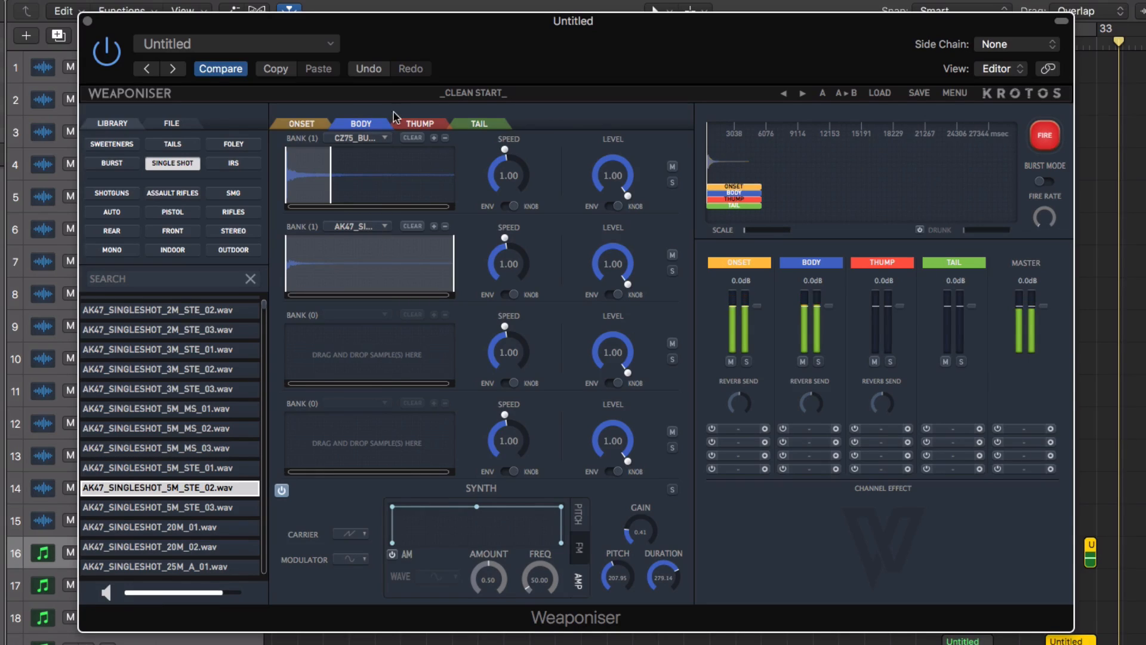
# Open the Thump section, change the library filter from Single Shot to Auto, and preview burst samples including AK47_BURST_3M_STE_03.wav
pyautogui.click(415, 124)
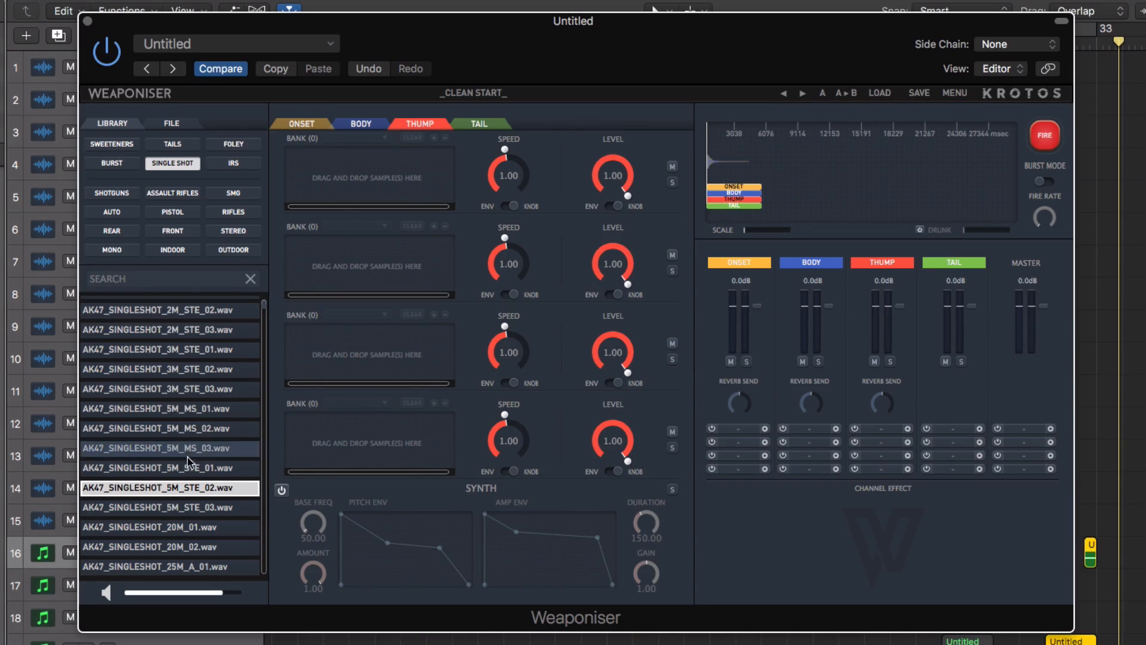
pyautogui.click(167, 162)
pyautogui.click(112, 212)
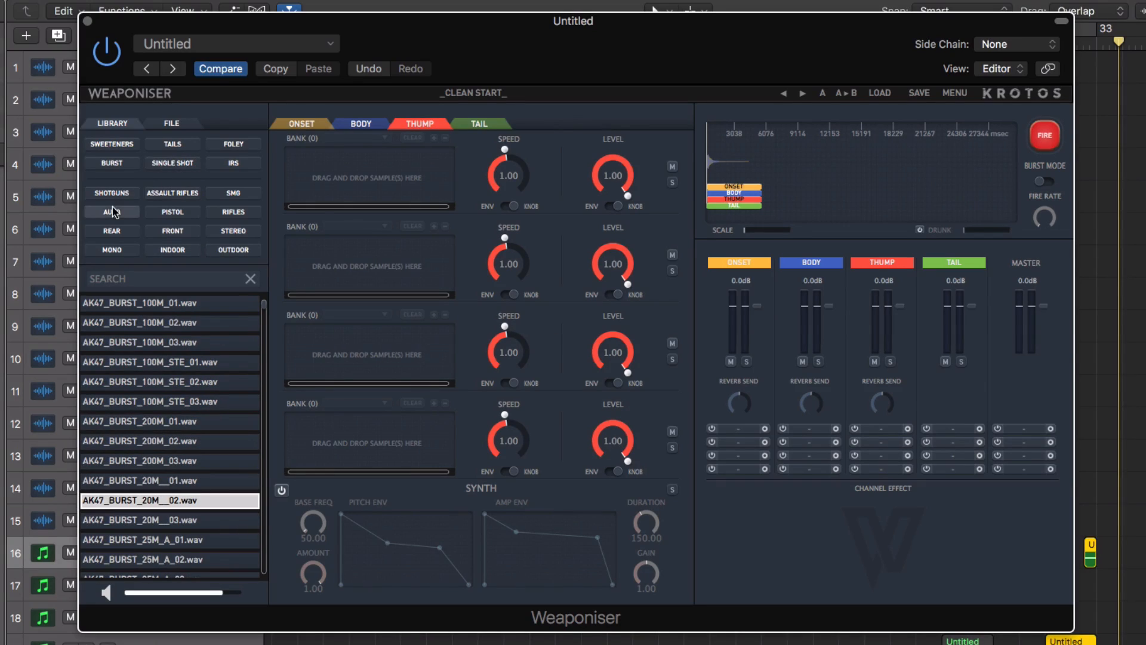
pyautogui.click(126, 341)
pyautogui.click(125, 401)
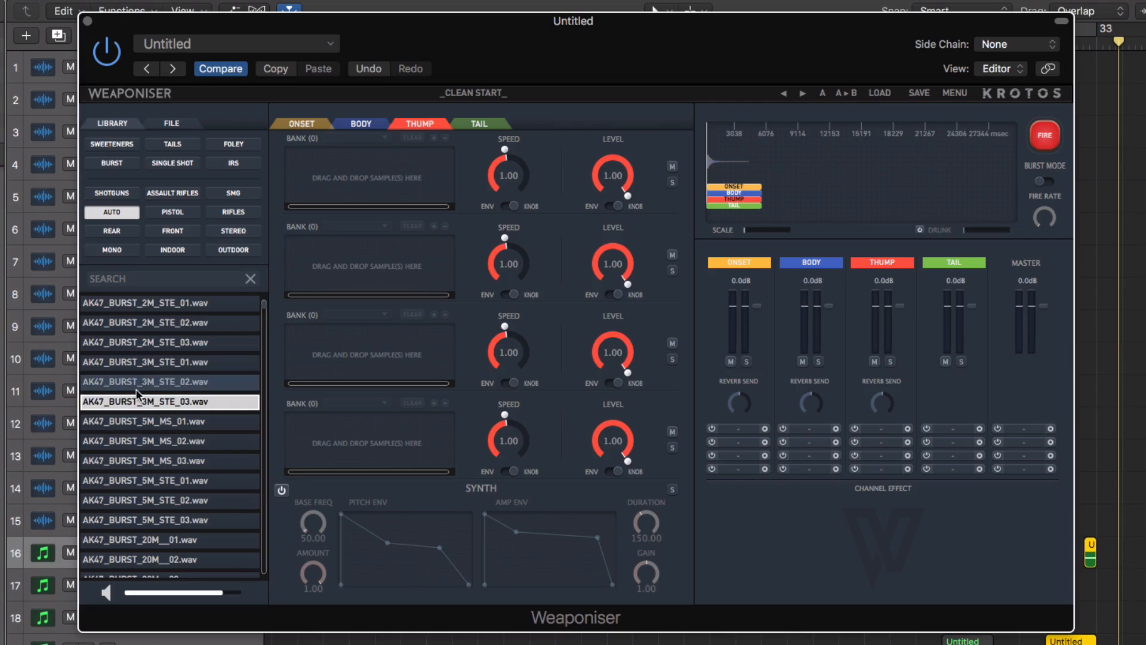
# Browse the library's Foley, Tails and Rear categories, preview AK47_SINGLESHOT_5M_MS_02.wav, and clear the filters
pyautogui.click(233, 144)
pyautogui.click(173, 144)
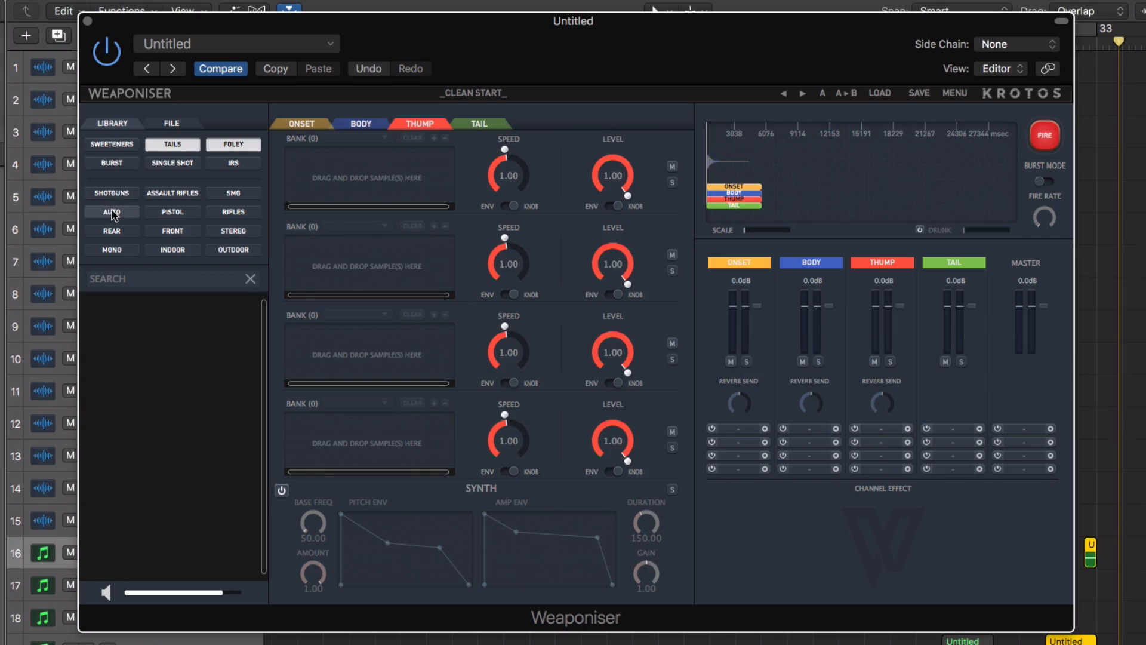
pyautogui.click(233, 145)
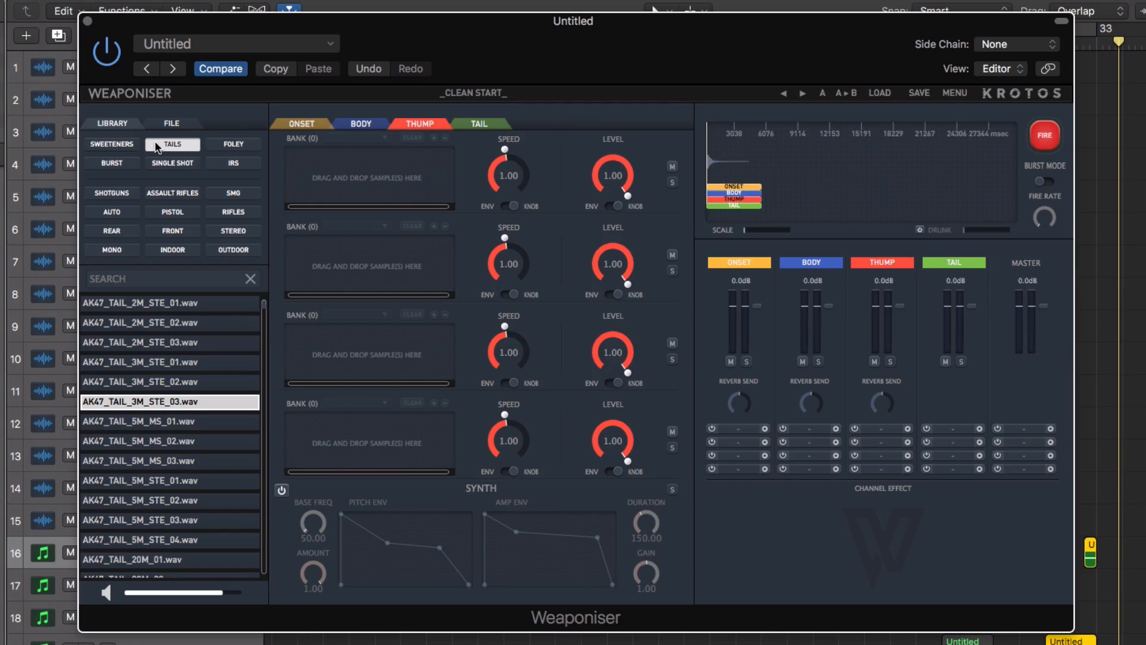
pyautogui.click(158, 146)
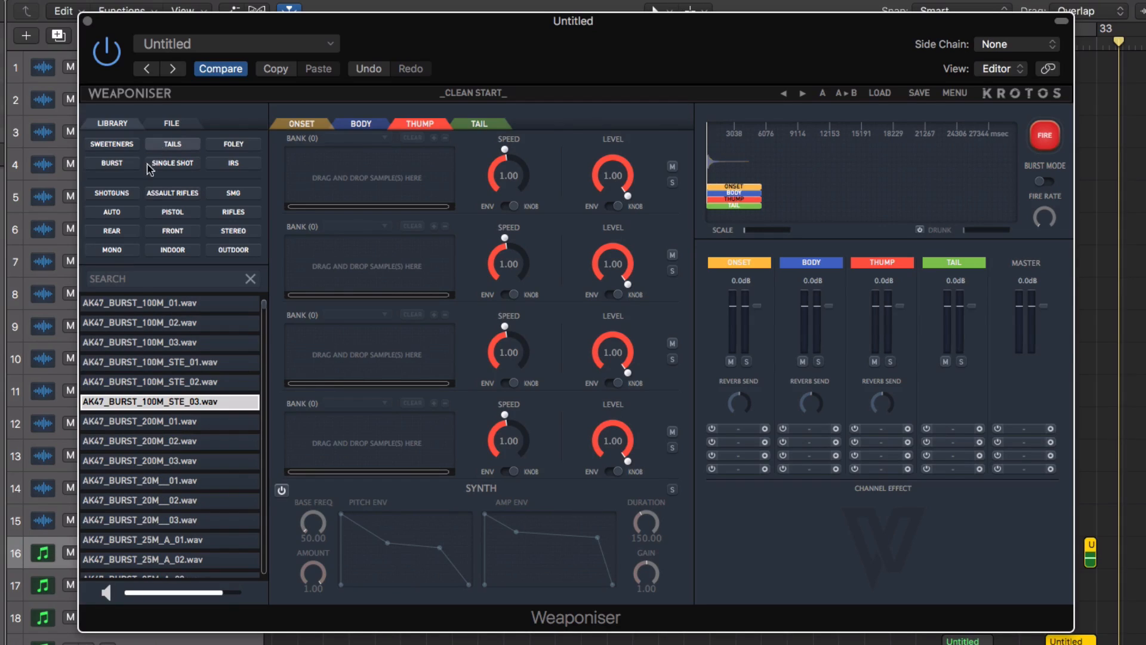
pyautogui.click(113, 232)
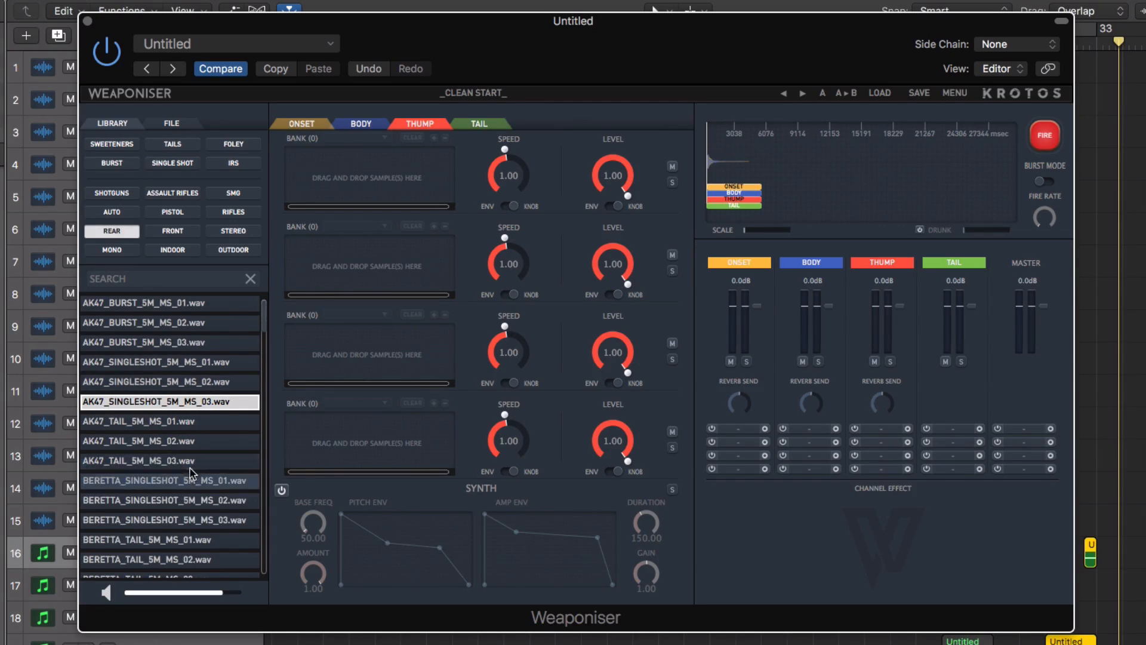
pyautogui.click(173, 381)
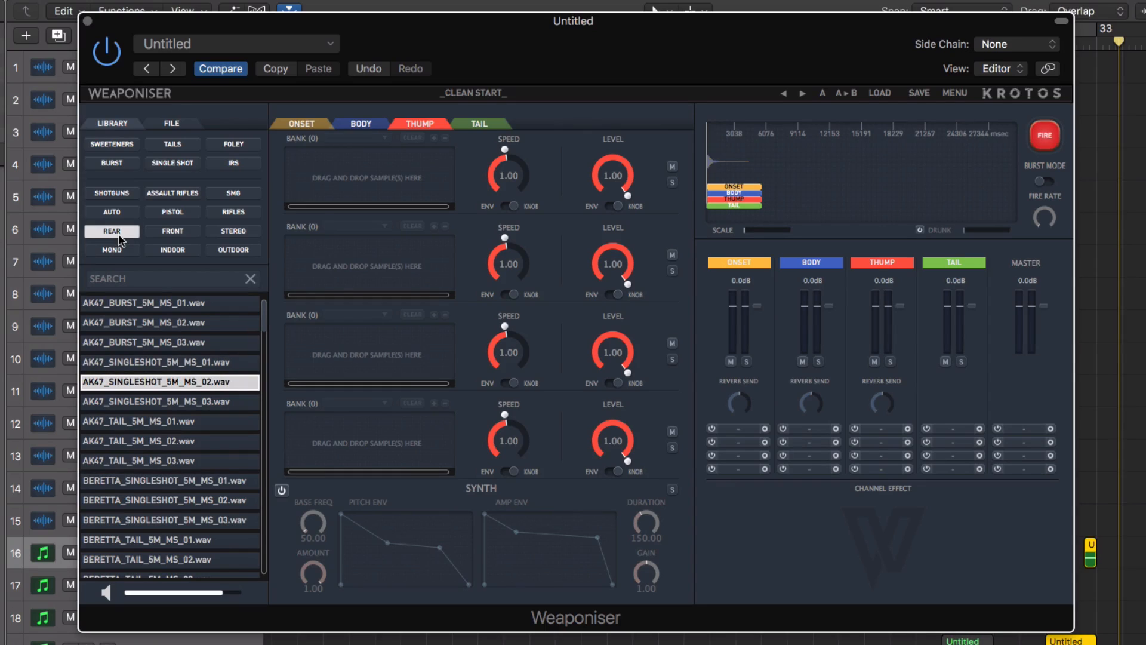
pyautogui.click(119, 234)
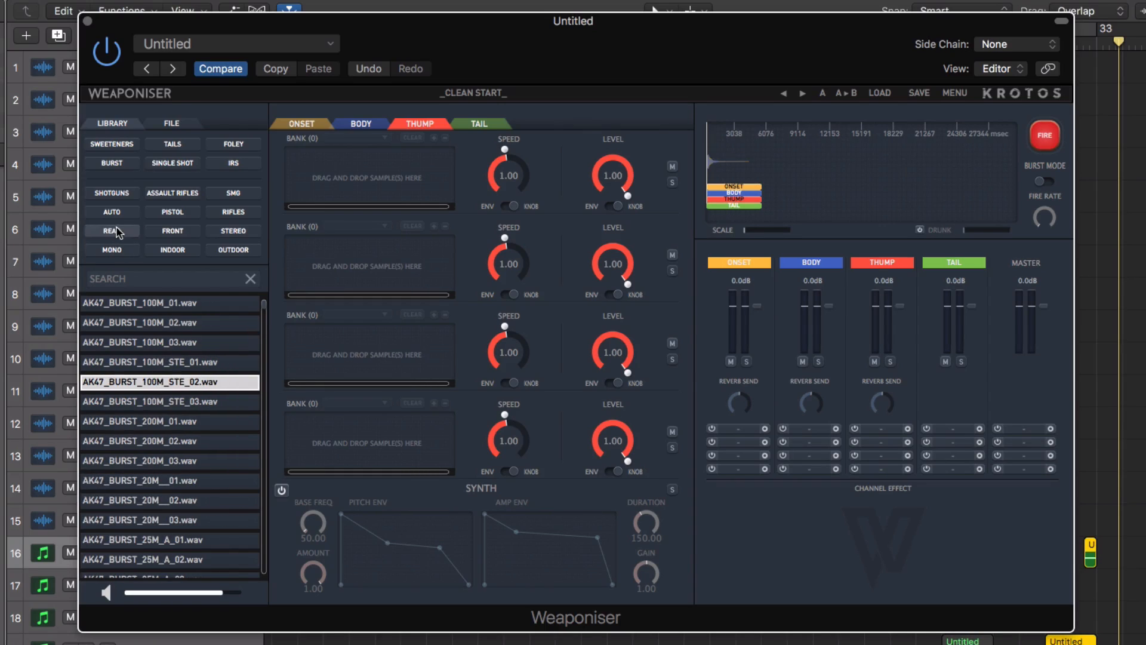
# Filter the library to SMG sounds and preview MAC10 burst samples, including MAC10_BURST_5M_STE_02.wav and MAC10_BURST_50M_STE_02.wav
pyautogui.click(234, 192)
pyautogui.click(170, 341)
pyautogui.click(151, 442)
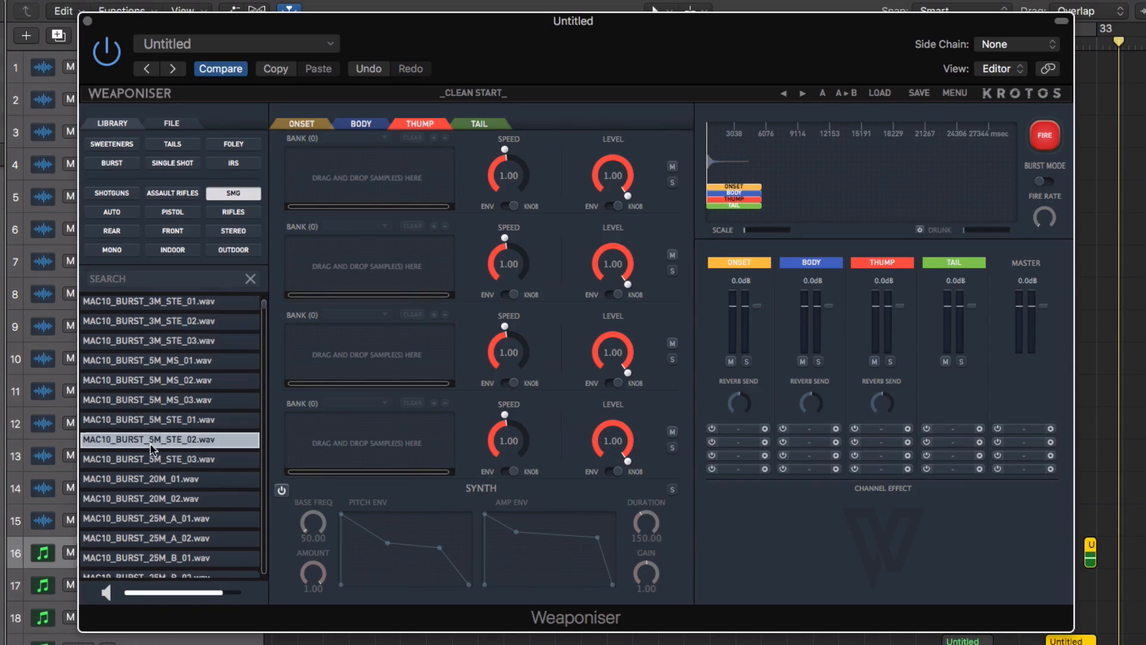
pyautogui.scroll(-5, 151, 449)
pyautogui.click(150, 441)
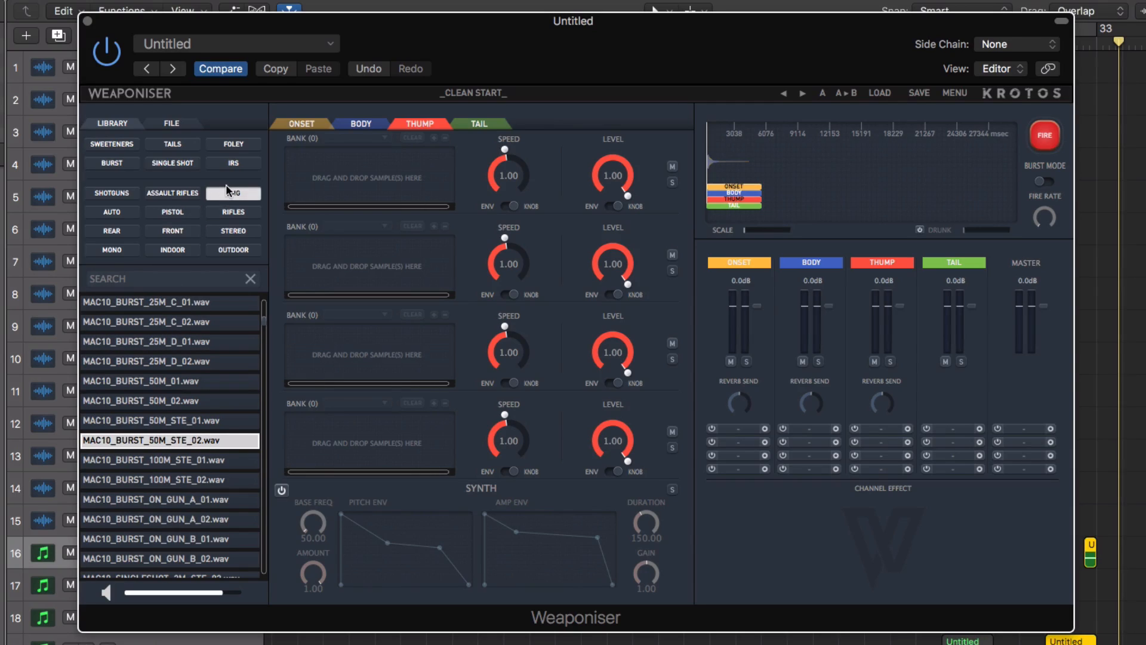
# Switch the library filter from SMG to Assault Rifles and load AK47_BURST_ON_GUN_B_01.wav into the first Thump bank
pyautogui.click(227, 191)
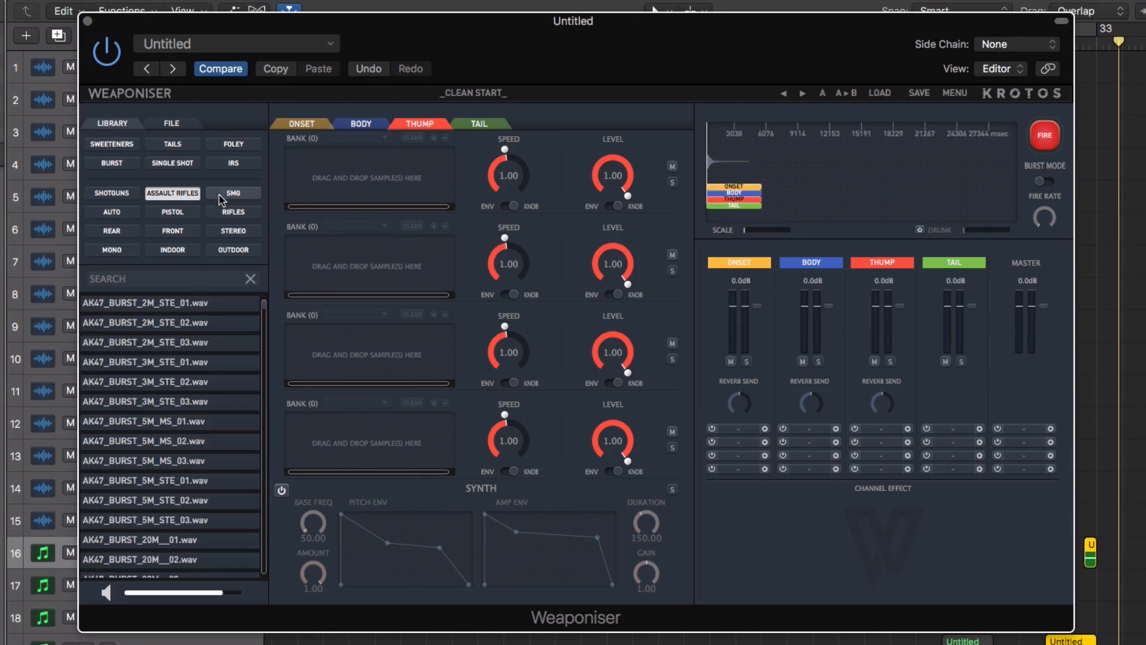
pyautogui.click(156, 382)
pyautogui.scroll(-6, 151, 443)
pyautogui.click(150, 445)
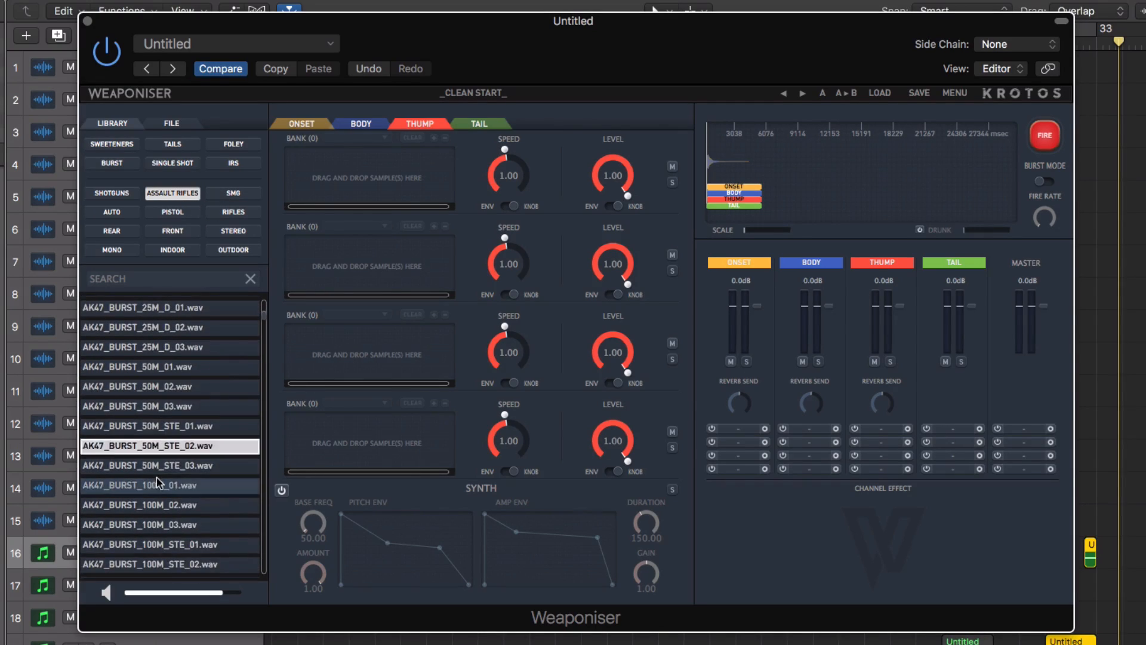
pyautogui.scroll(-5, 158, 482)
pyautogui.click(159, 481)
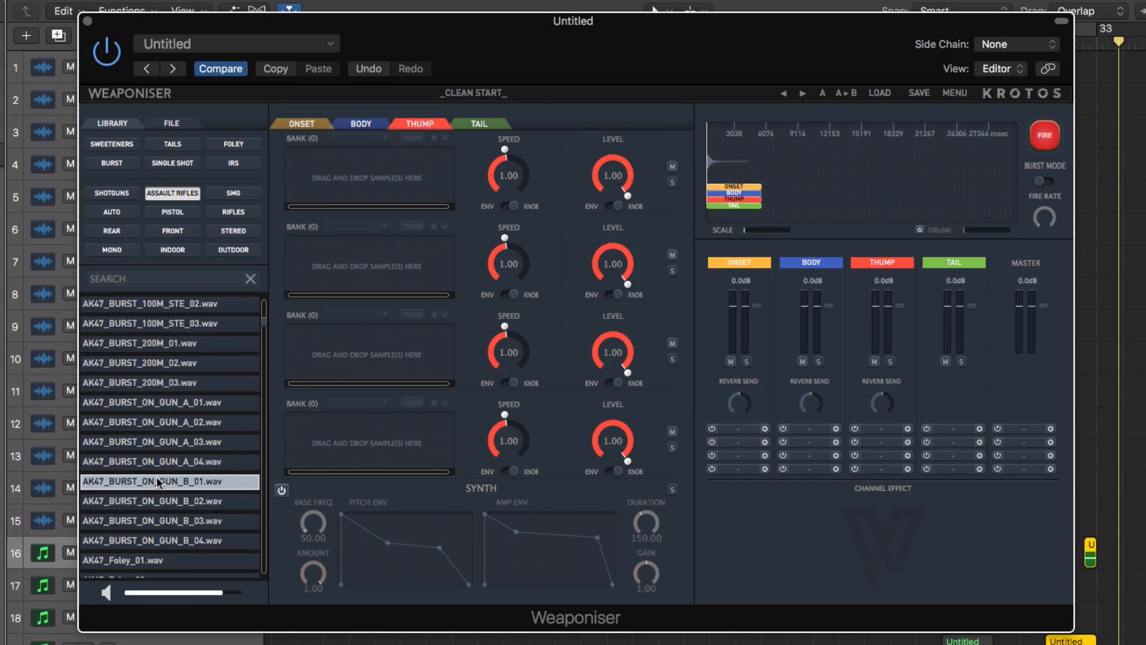
pyautogui.moveTo(148, 481); pyautogui.dragTo(370, 185)
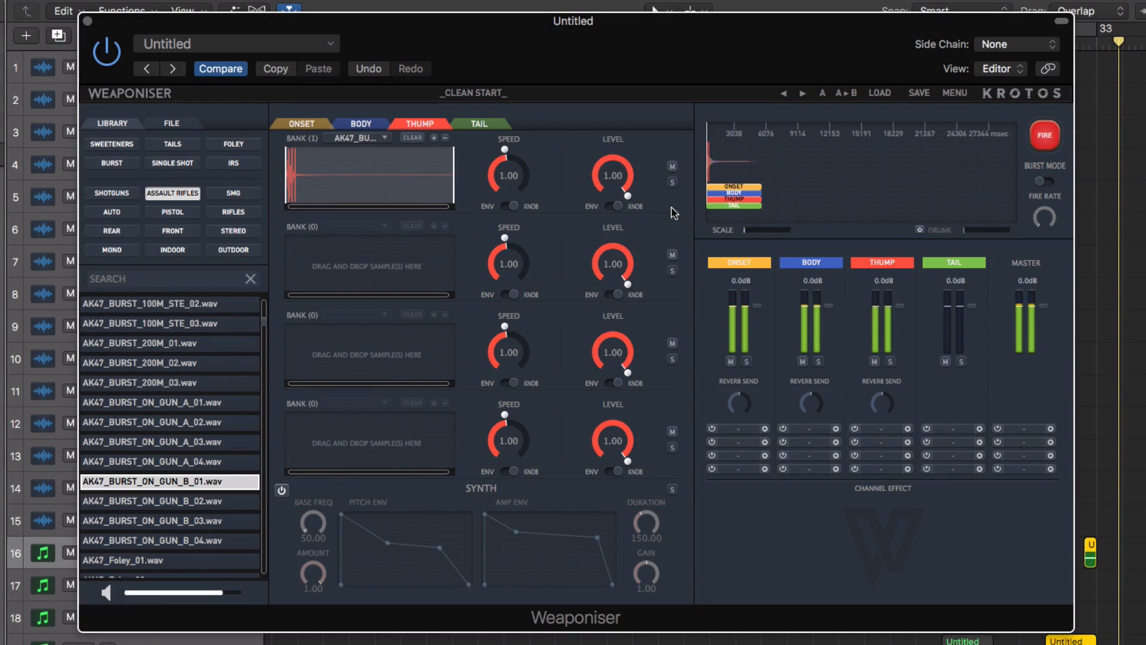
# Adjust the first Thump bank's level range, solo the Thump channel, and isolate the enabled Thump Synth by muting that bank
pyautogui.moveTo(627, 196)
pyautogui.mouseDown()
pyautogui.moveTo(640, 156)
pyautogui.moveTo(630, 196)
pyautogui.moveTo(632, 187)
pyautogui.mouseUp()
pyautogui.click(890, 361)
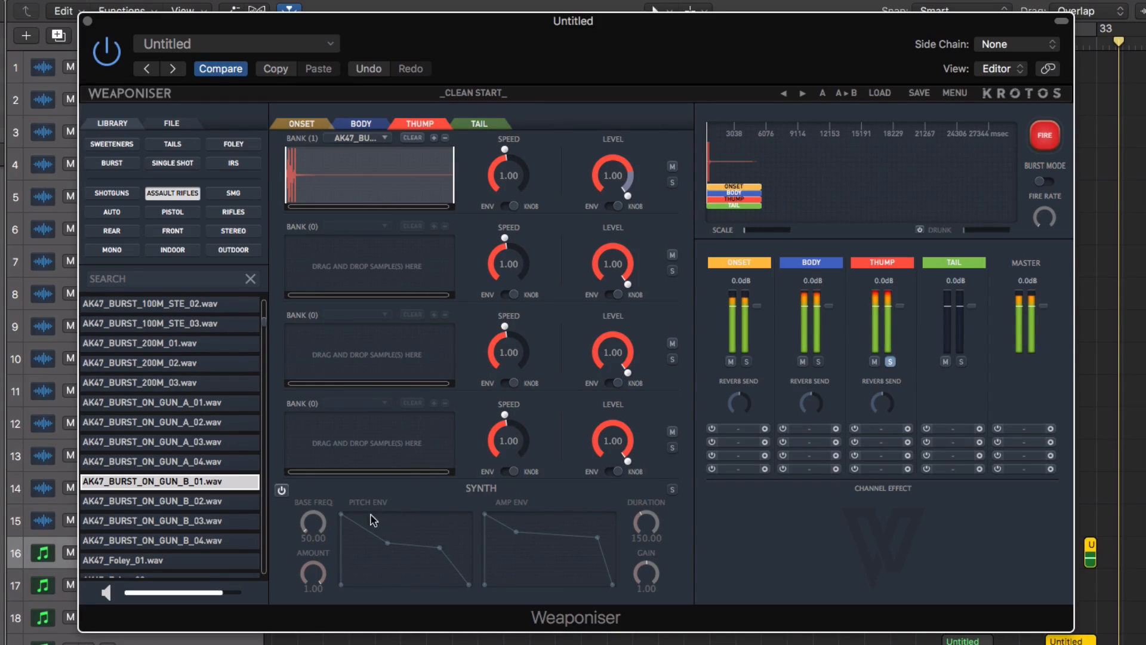
pyautogui.click(282, 490)
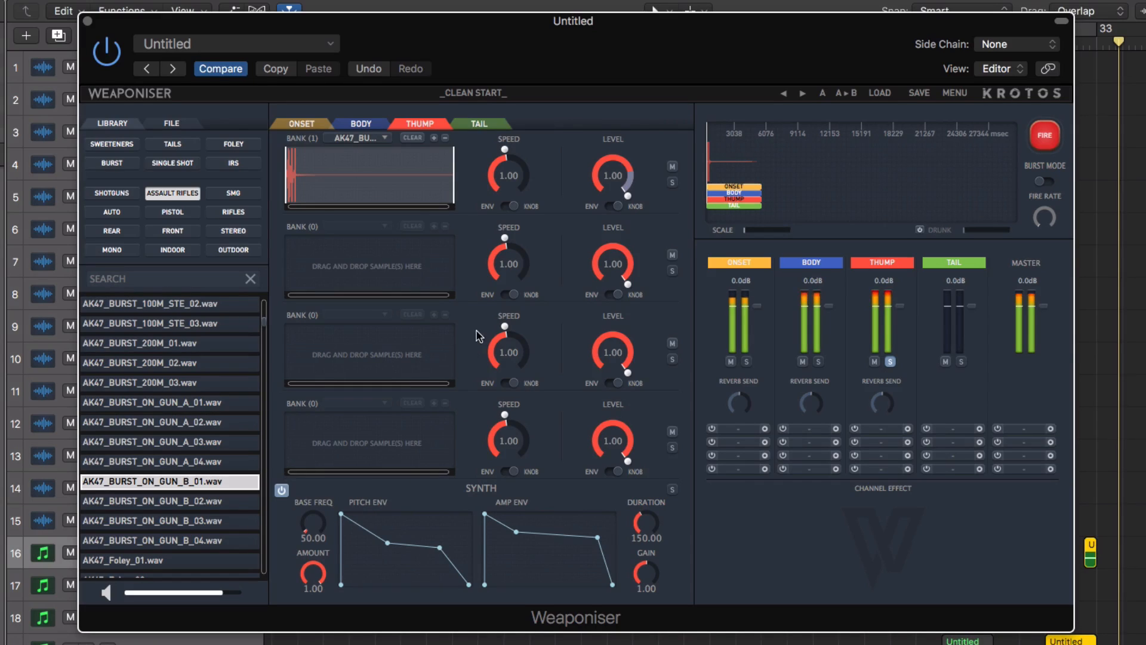
pyautogui.click(672, 167)
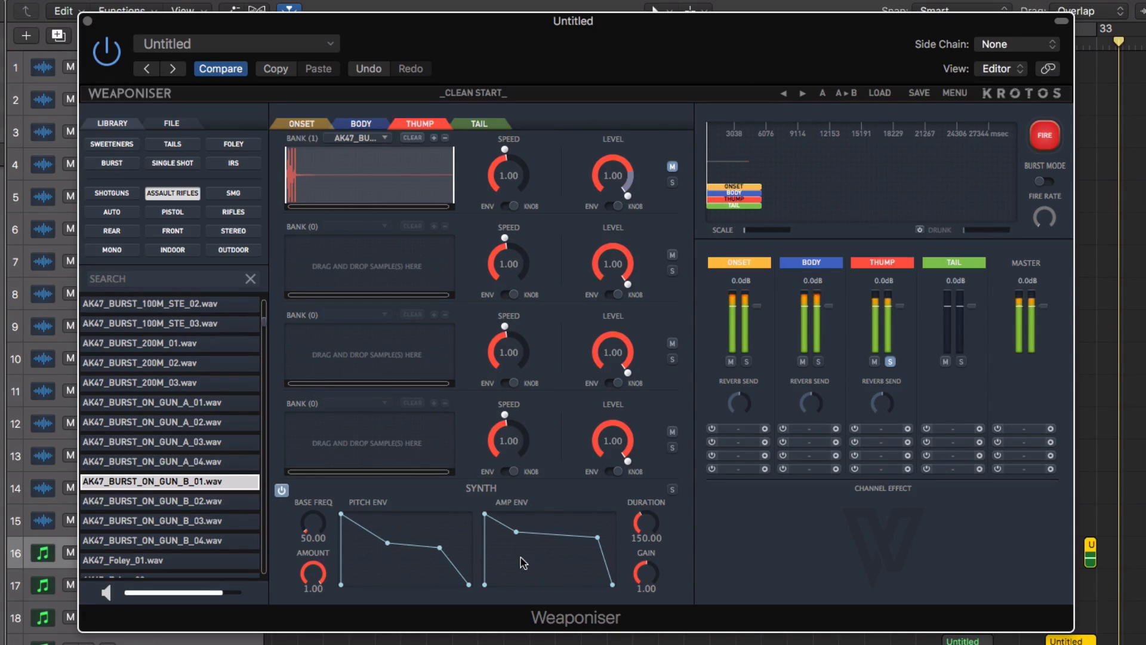
# Set the Thump Synth's base frequency to 98.11 and duration to 194.36, and drop the pitch envelope's two middle points to zero
pyautogui.moveTo(645, 516); pyautogui.dragTo(646, 477)
pyautogui.moveTo(315, 525)
pyautogui.mouseDown()
pyautogui.moveTo(316, 477)
pyautogui.moveTo(315, 506)
pyautogui.mouseUp()
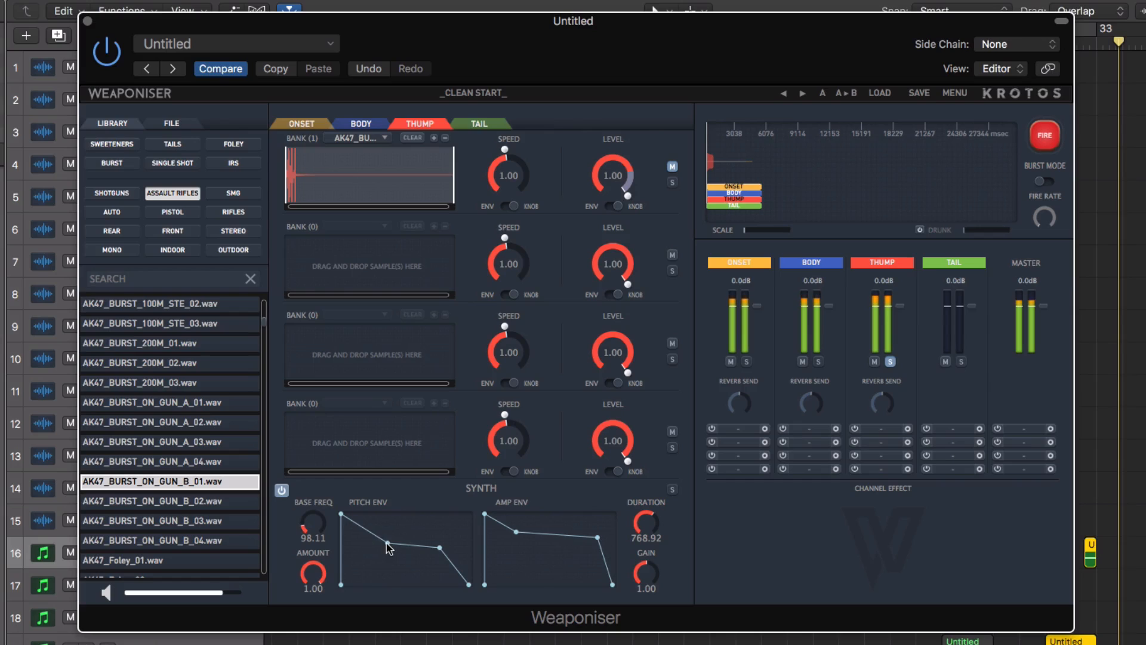
pyautogui.moveTo(389, 548); pyautogui.dragTo(438, 635)
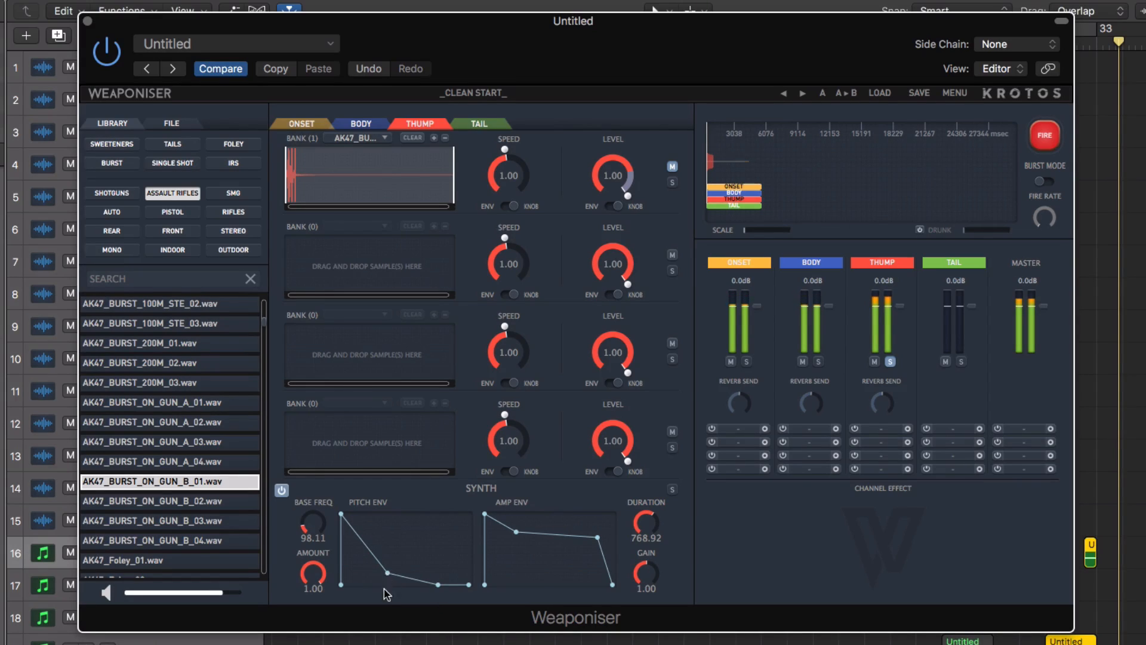
pyautogui.moveTo(387, 572); pyautogui.dragTo(383, 586)
pyautogui.moveTo(639, 524); pyautogui.dragTo(633, 561)
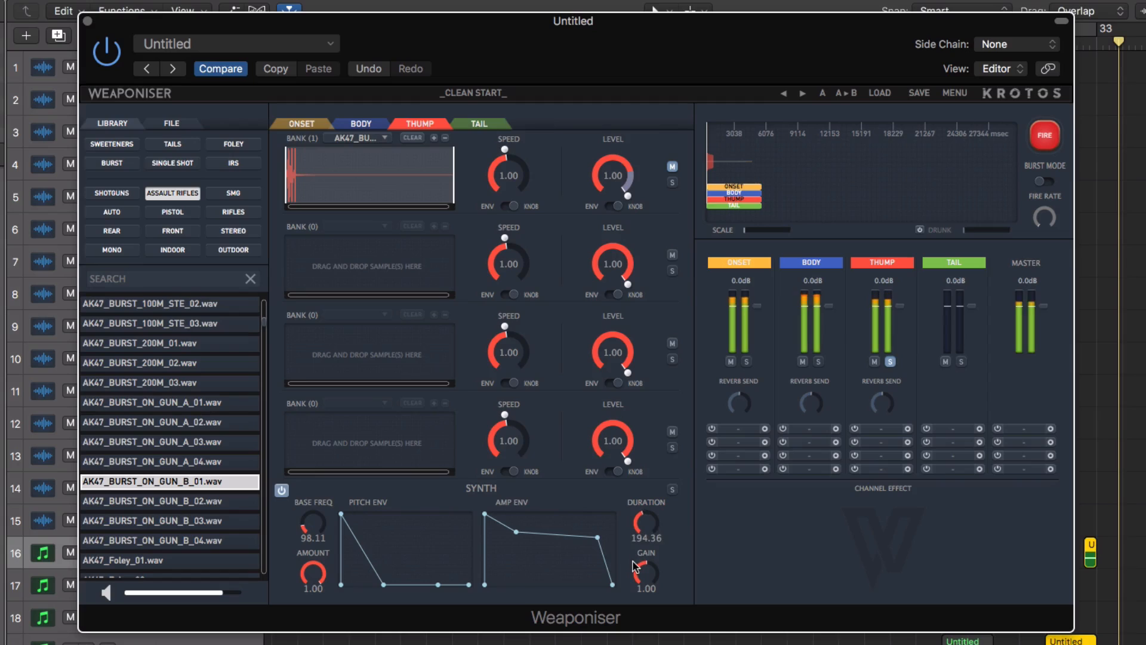
# Reshape the Thump Synth's amp envelope into a straight decay to zero, with gain at 1.51 and base frequency at 83.30
pyautogui.moveTo(516, 532); pyautogui.dragTo(517, 597)
pyautogui.moveTo(598, 537); pyautogui.dragTo(595, 600)
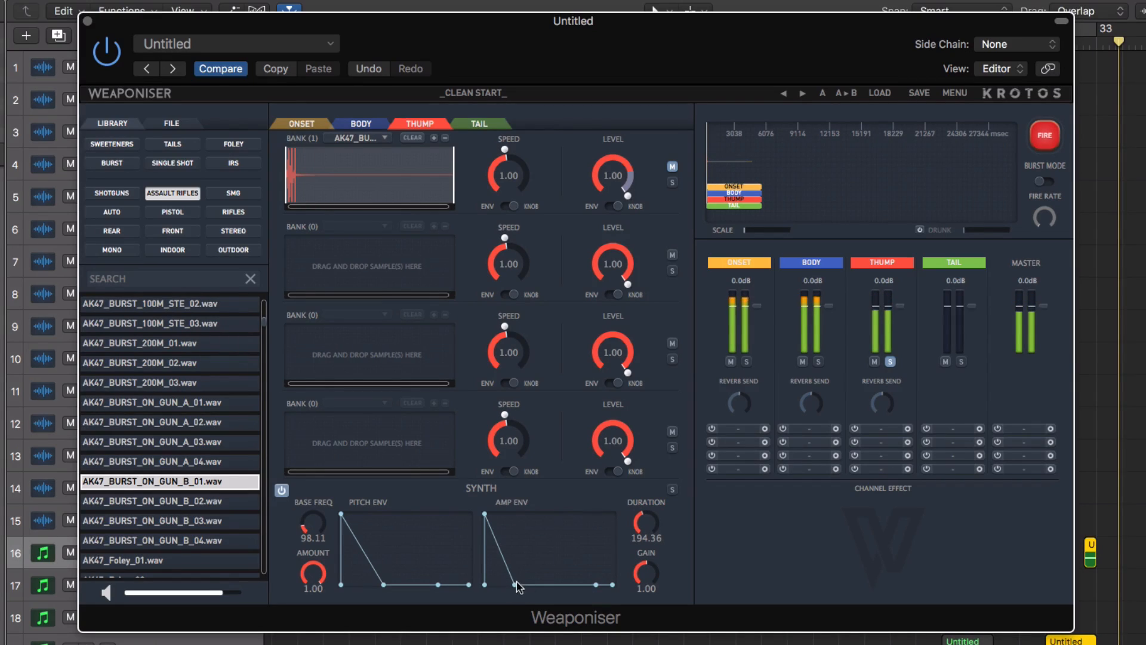
pyautogui.moveTo(517, 583); pyautogui.dragTo(561, 589)
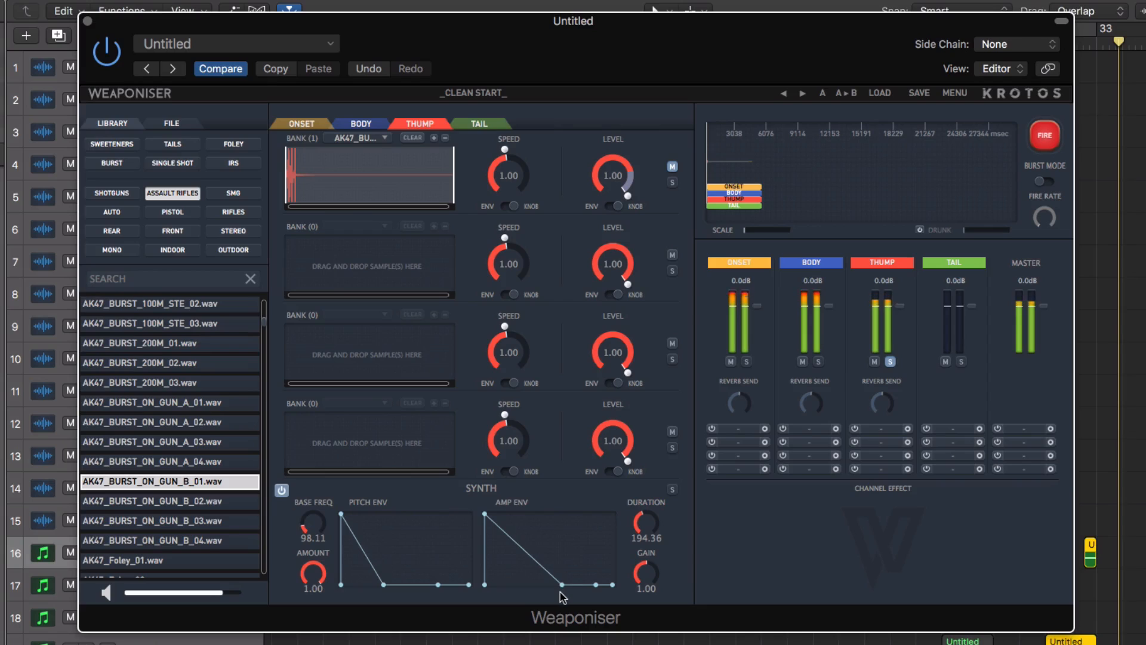
pyautogui.moveTo(653, 583); pyautogui.dragTo(651, 561)
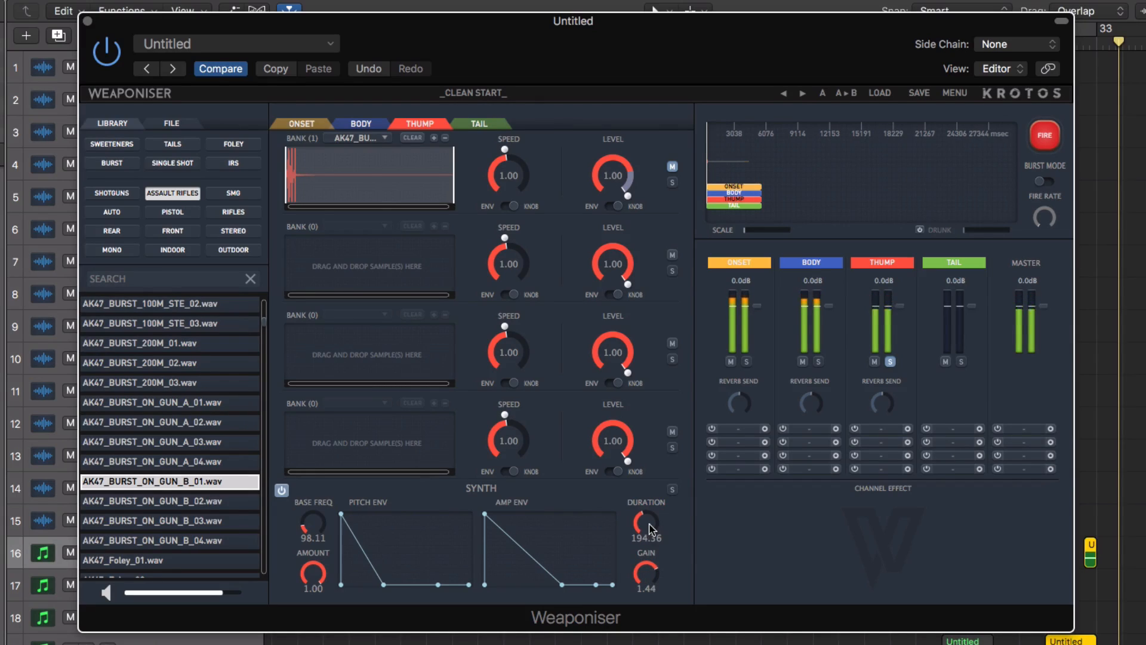
pyautogui.moveTo(309, 525); pyautogui.dragTo(311, 528)
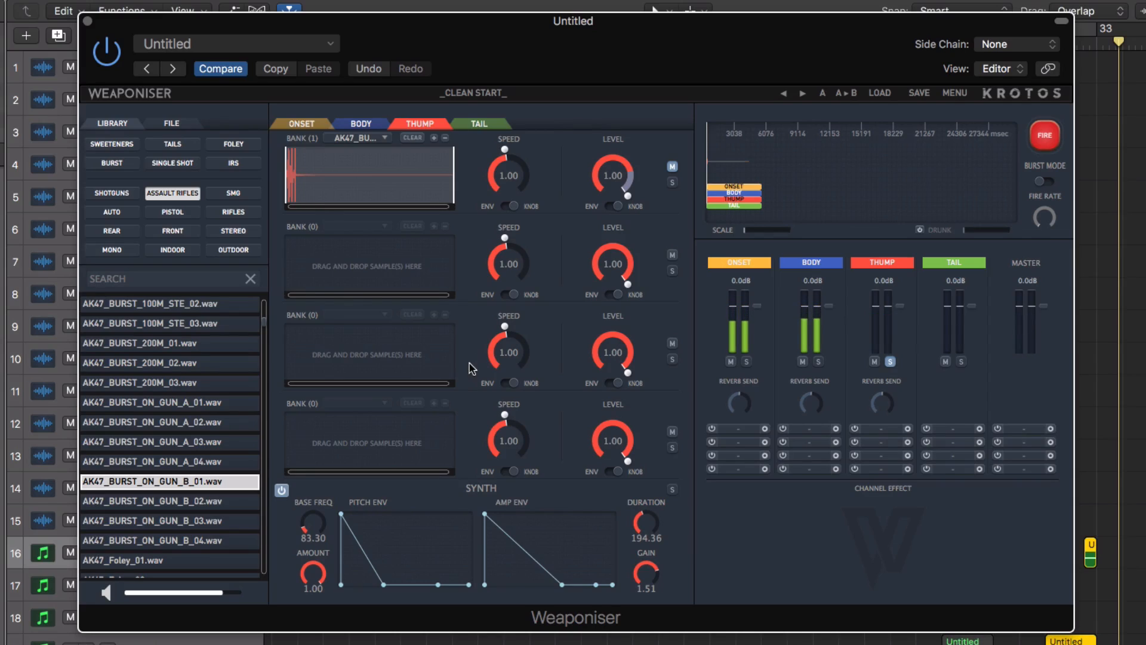
# Unmute the first Thump bank, set its level to 0.54, and lower the Thump channel to -5.4 dB
pyautogui.click(673, 167)
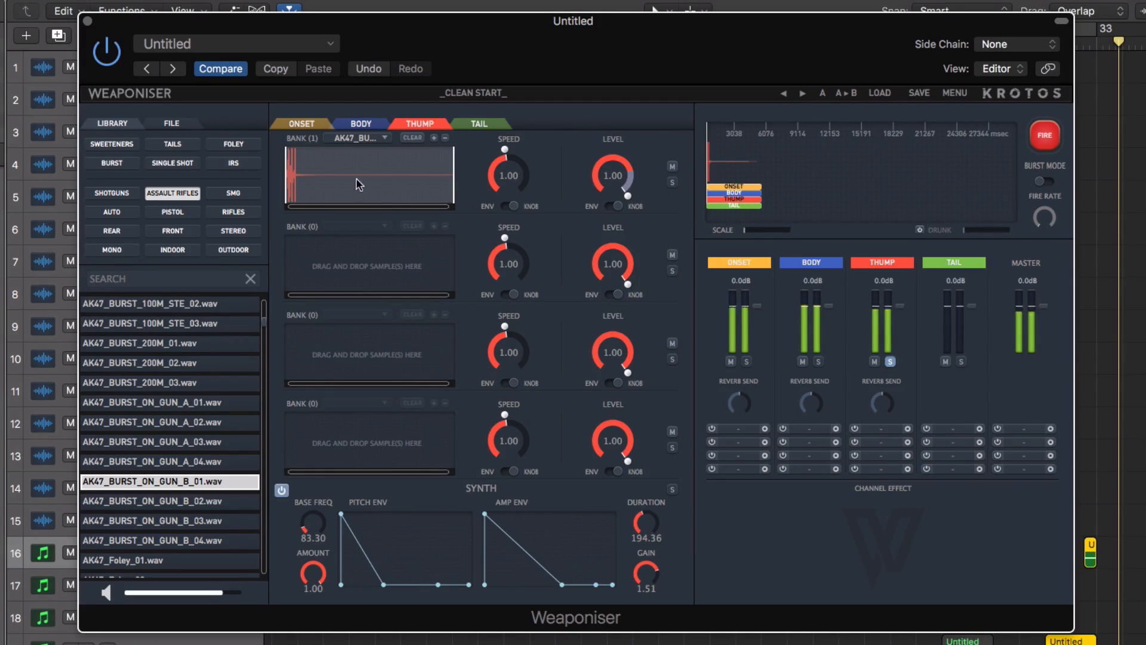
pyautogui.click(361, 123)
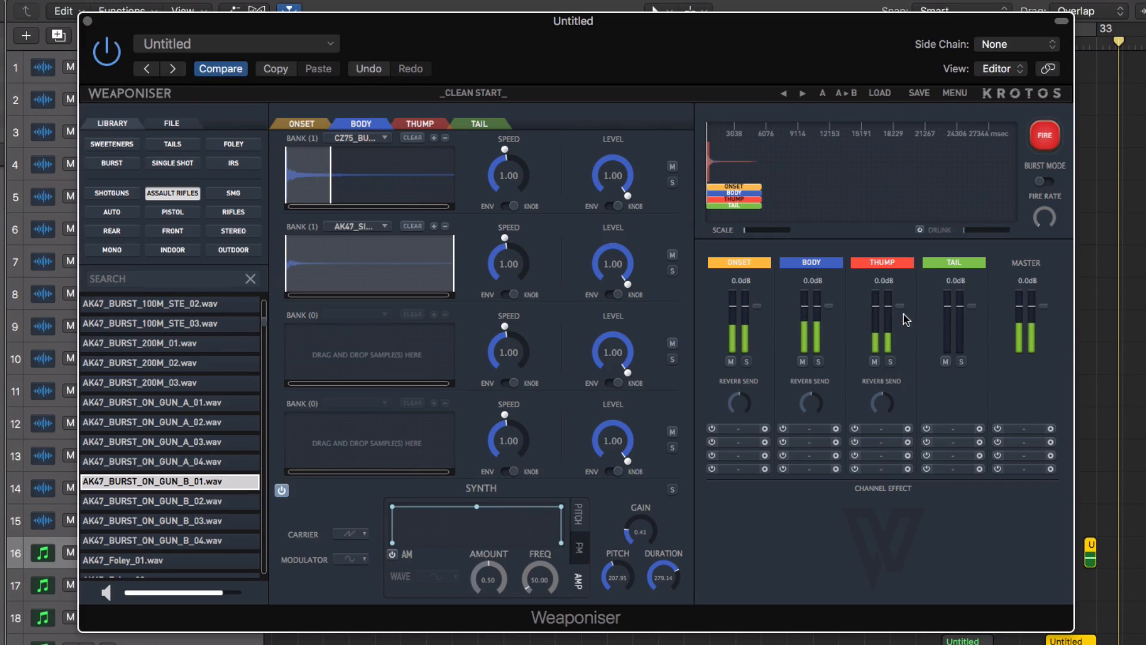
pyautogui.moveTo(899, 306); pyautogui.dragTo(898, 315)
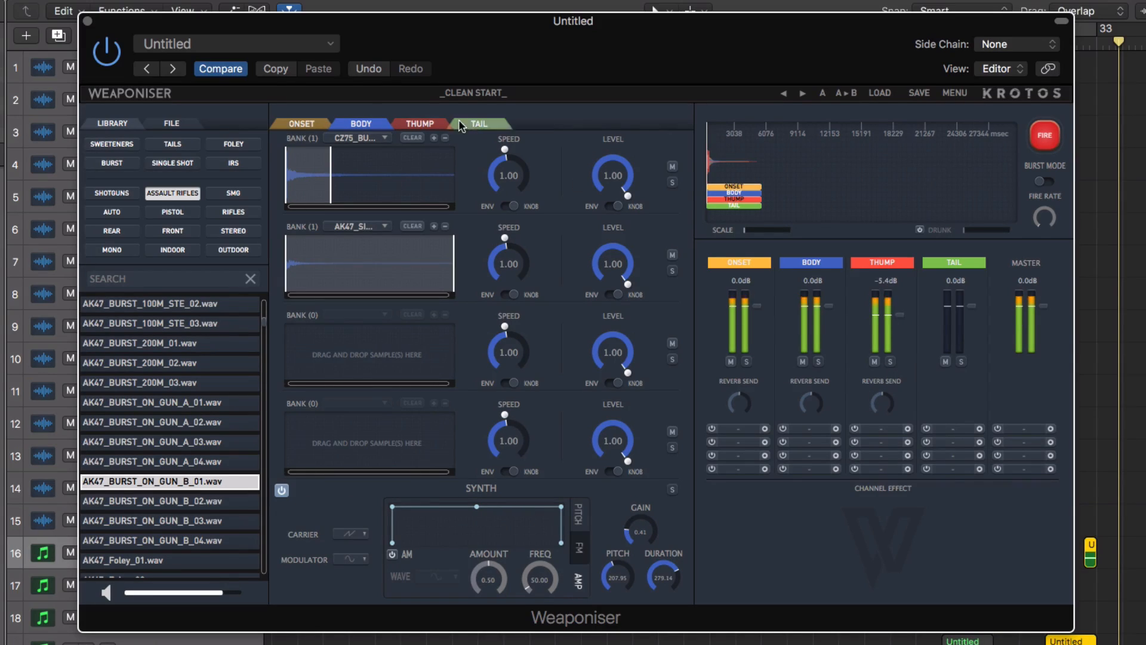
pyautogui.click(420, 123)
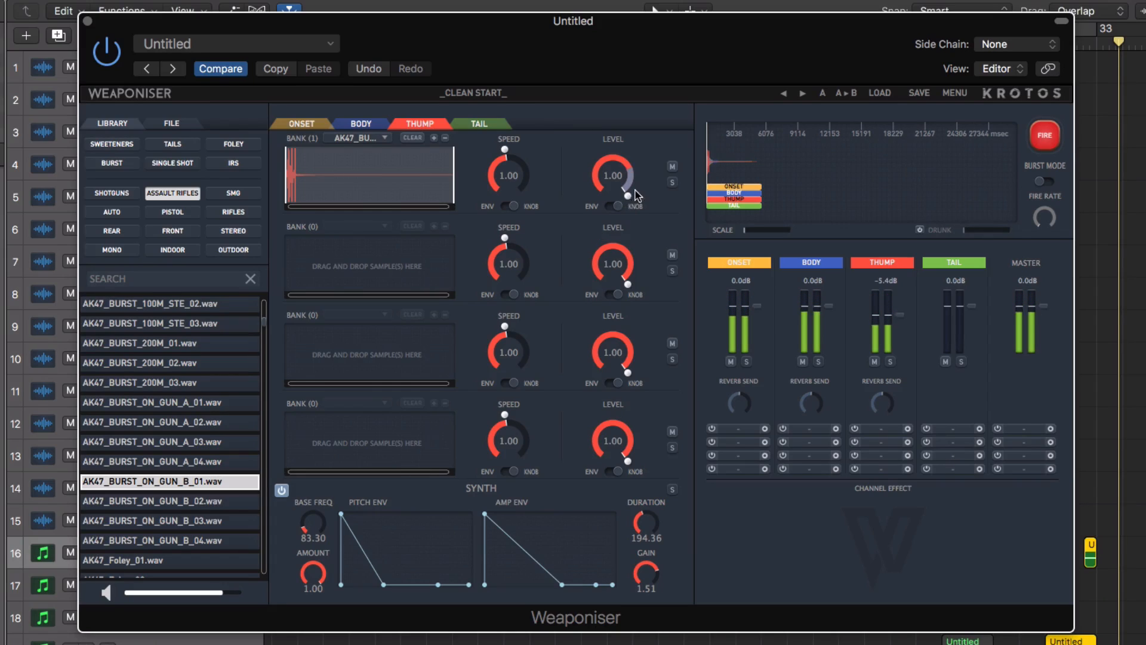
pyautogui.moveTo(624, 199); pyautogui.dragTo(607, 278)
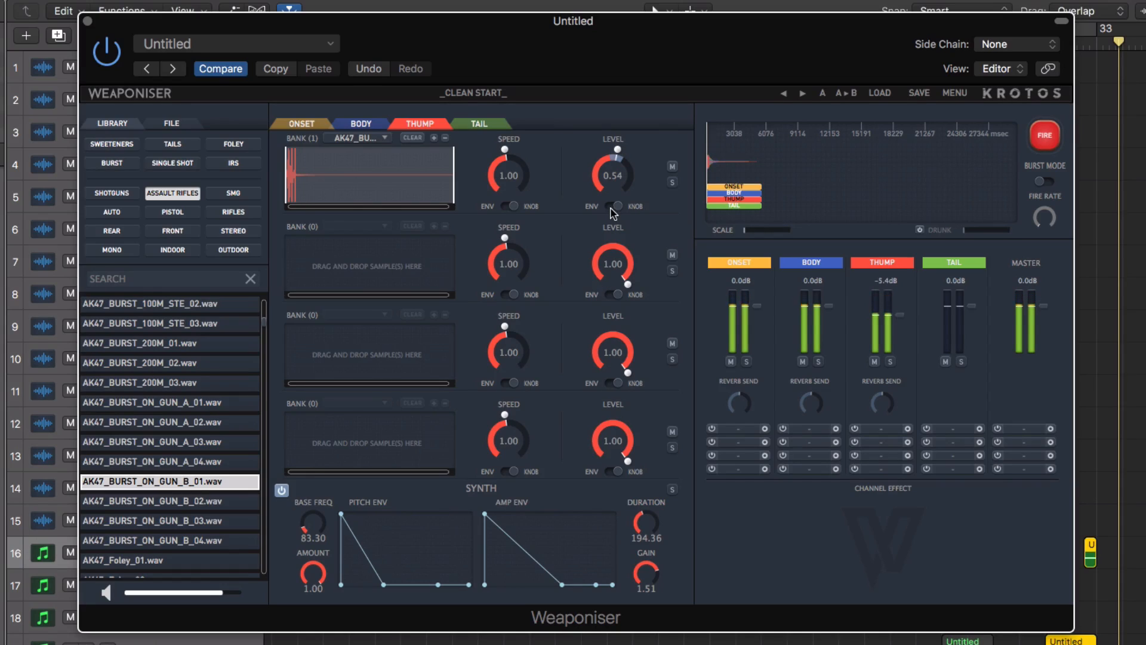
# Open the Tail section, filter the library to Tails, and load AK47_TAIL_25M_B_02.wav into the first Tail bank
pyautogui.click(500, 127)
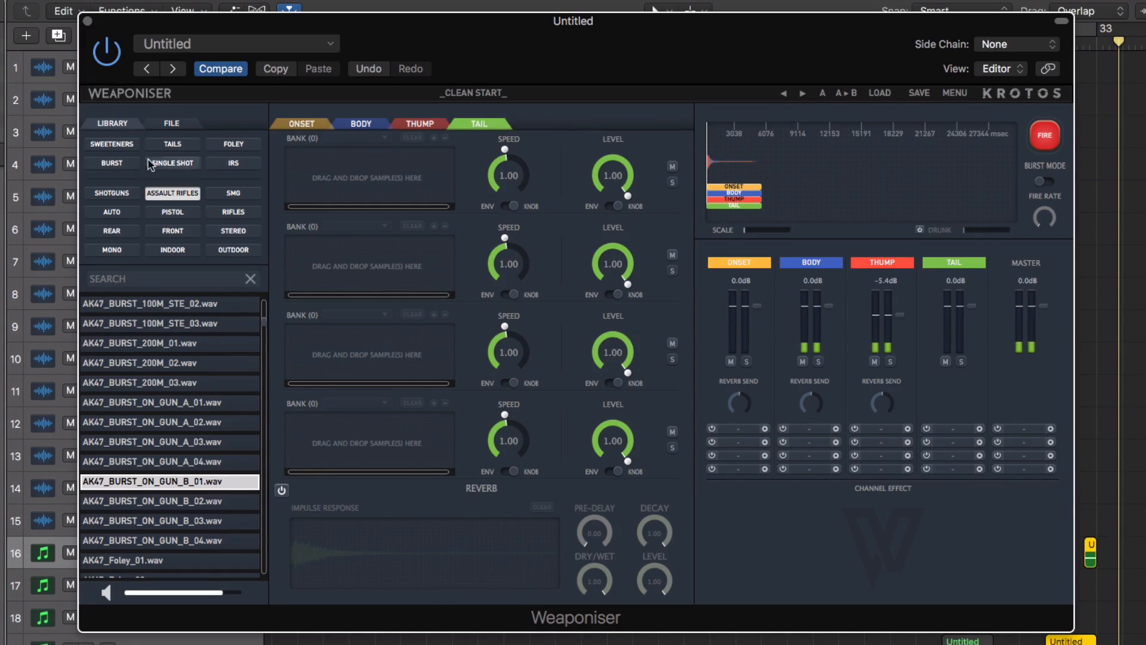
pyautogui.click(172, 145)
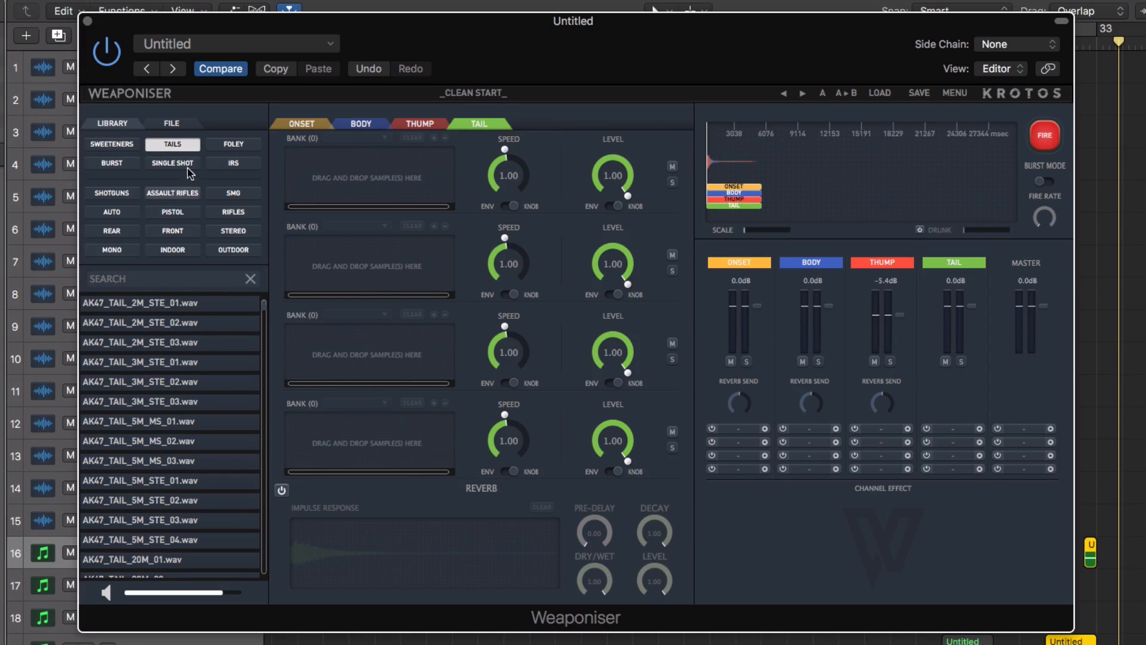
pyautogui.click(173, 382)
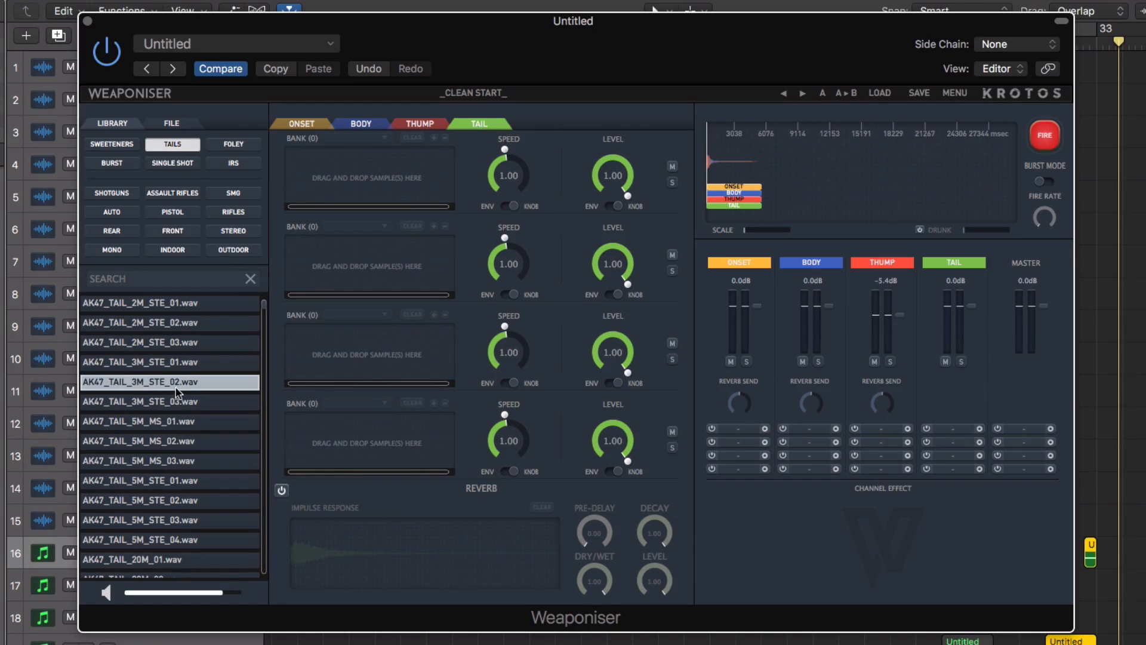
pyautogui.click(162, 441)
pyautogui.scroll(-6, 162, 444)
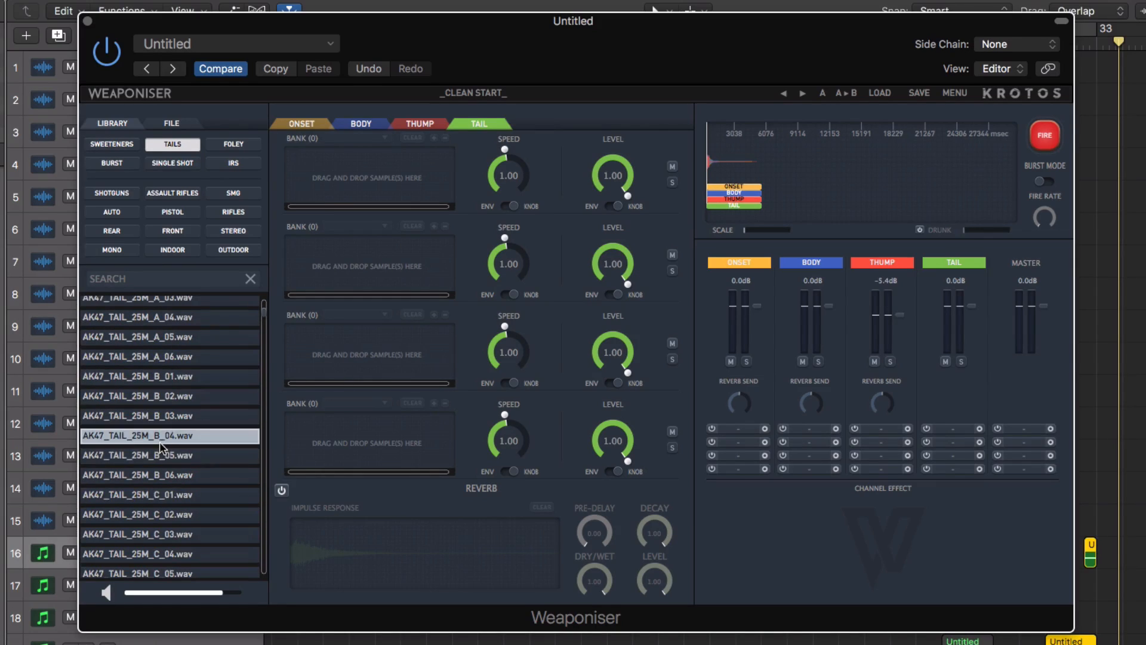
pyautogui.click(152, 317)
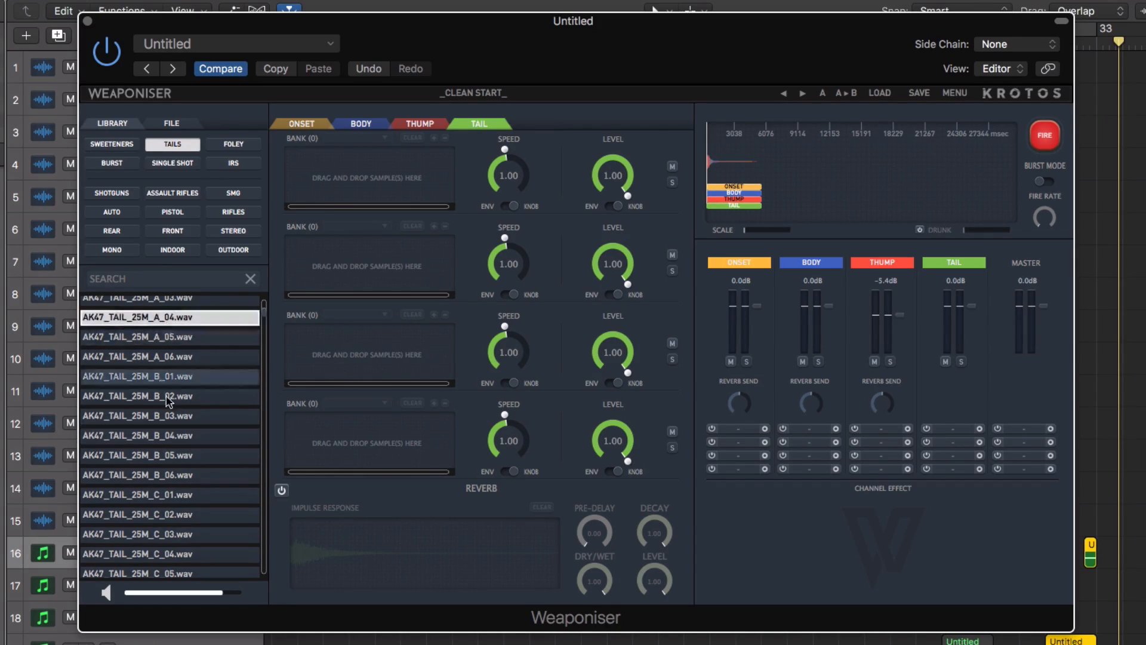
pyautogui.click(146, 397)
pyautogui.moveTo(145, 401); pyautogui.dragTo(379, 176)
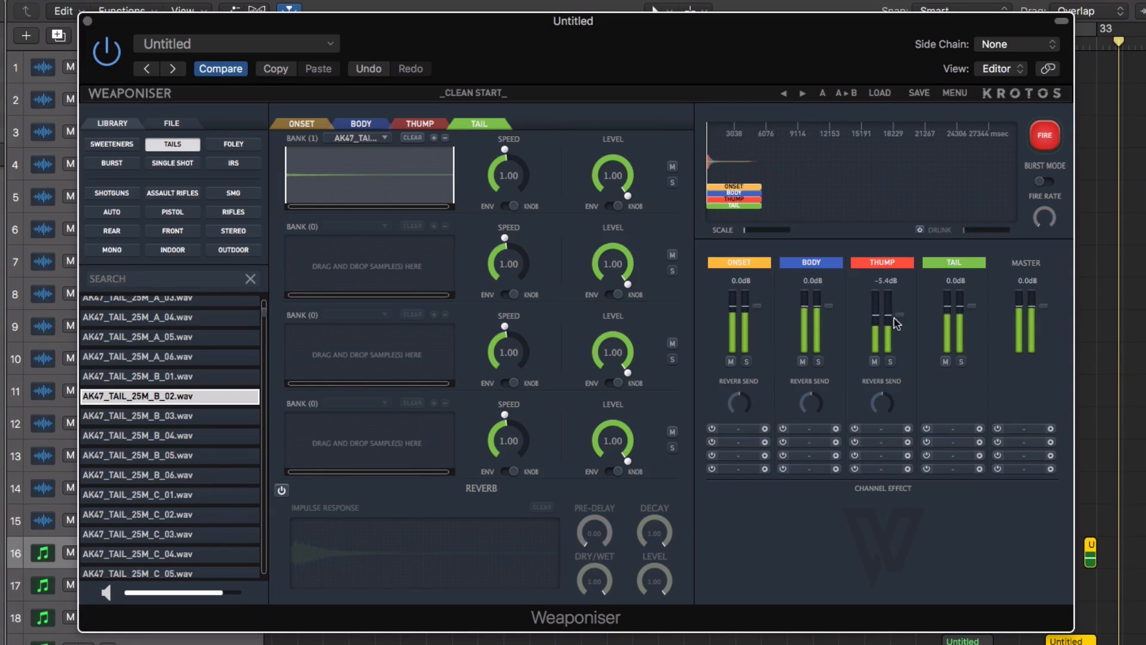
# Balance the channel levels at -6.6 dB for Onset, -5.8 dB for Body, -9.5 dB for Thump and 1.3 dB for Tail
pyautogui.moveTo(899, 315); pyautogui.dragTo(899, 320)
pyautogui.moveTo(829, 305); pyautogui.dragTo(830, 318)
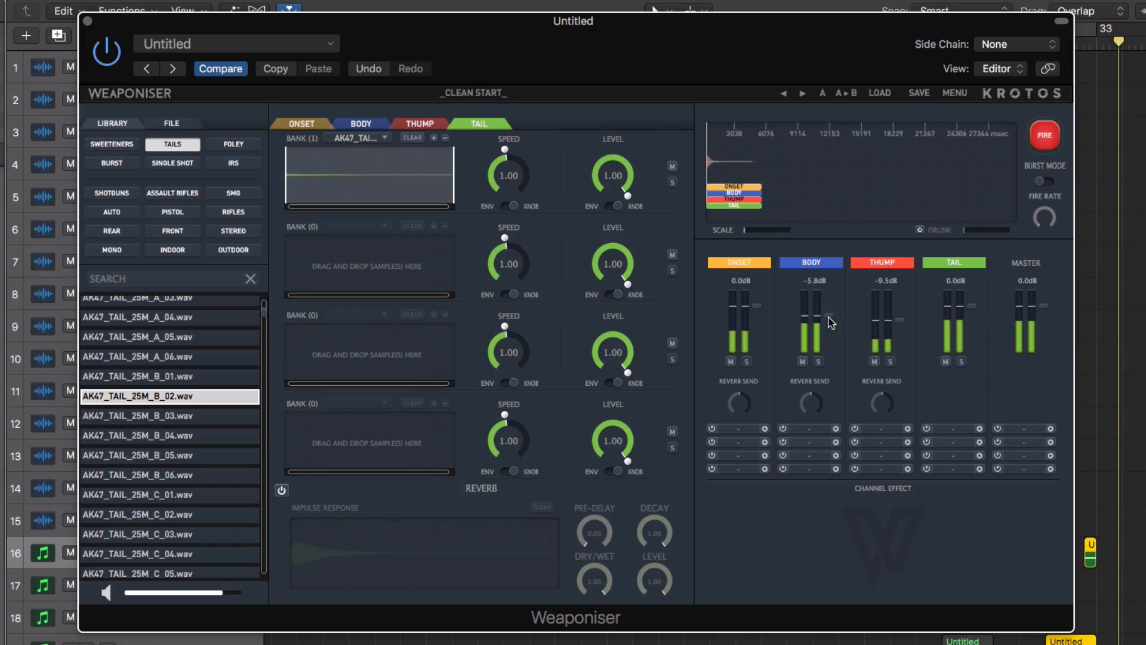
pyautogui.moveTo(757, 305); pyautogui.dragTo(754, 321)
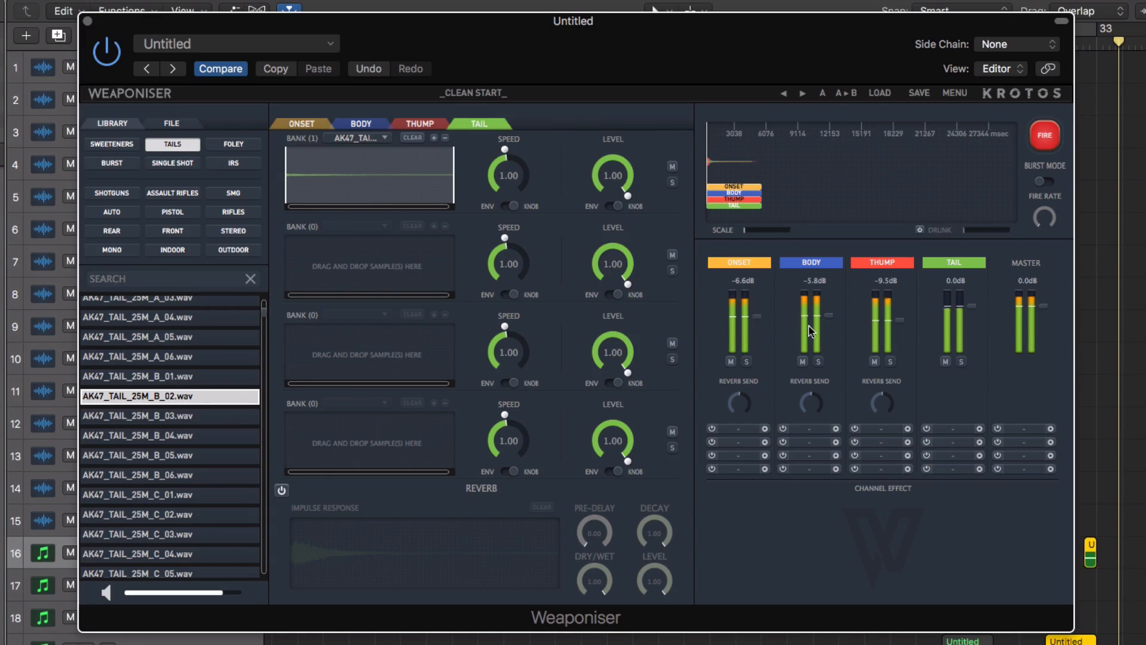
pyautogui.moveTo(977, 309); pyautogui.dragTo(973, 308)
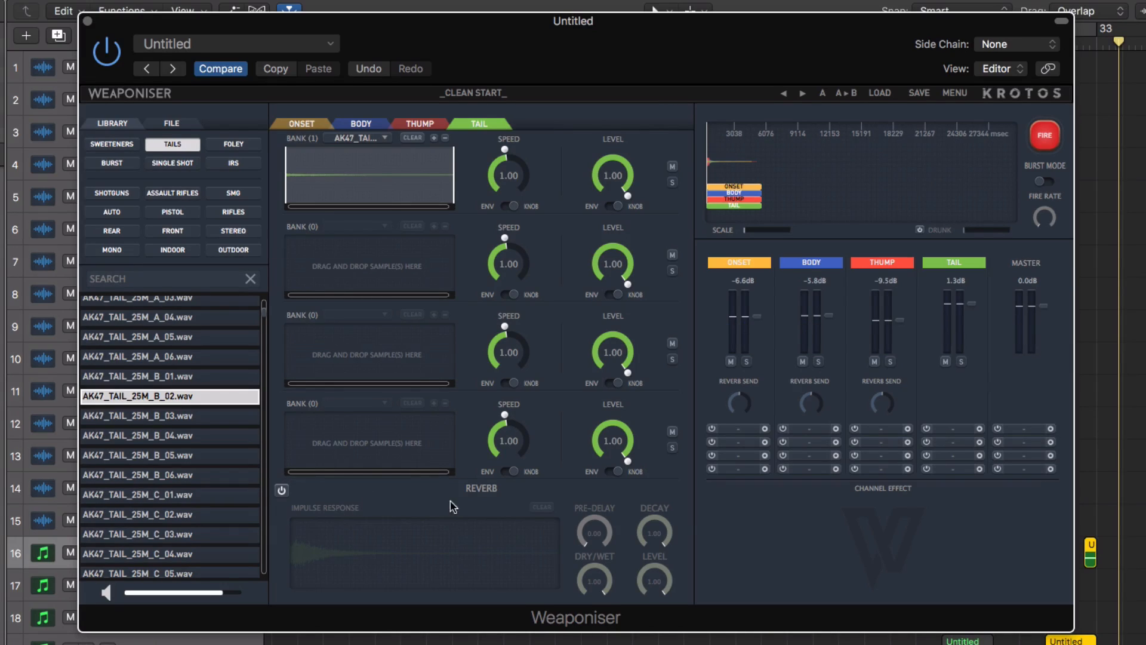
# Enable the Tail reverb with AK47_TAIL_100M_STE_03.wav as its impulse response, and lower the master level slightly
pyautogui.click(281, 491)
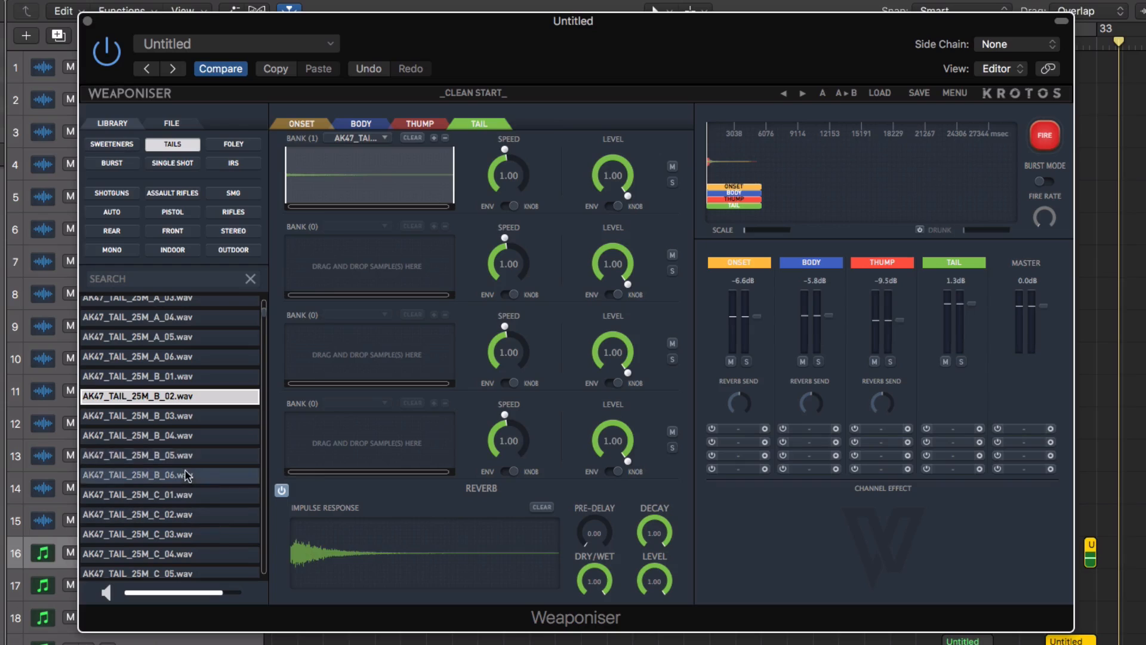
pyautogui.scroll(-10, 197, 476)
pyautogui.click(158, 401)
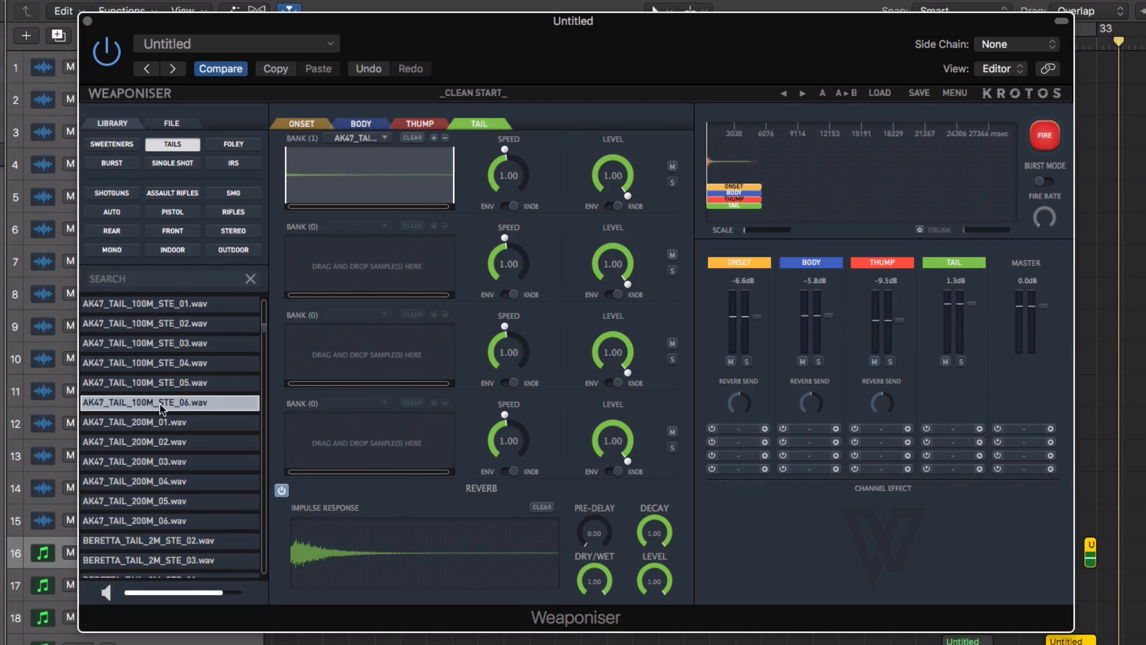
pyautogui.click(139, 349)
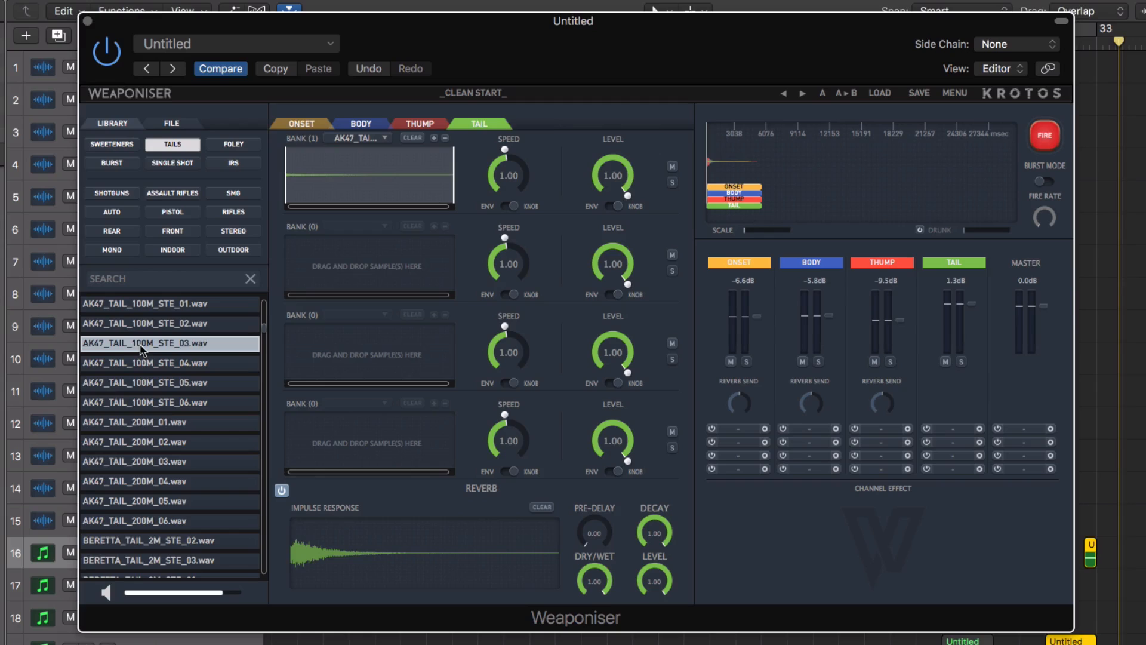
pyautogui.moveTo(142, 349); pyautogui.dragTo(330, 550)
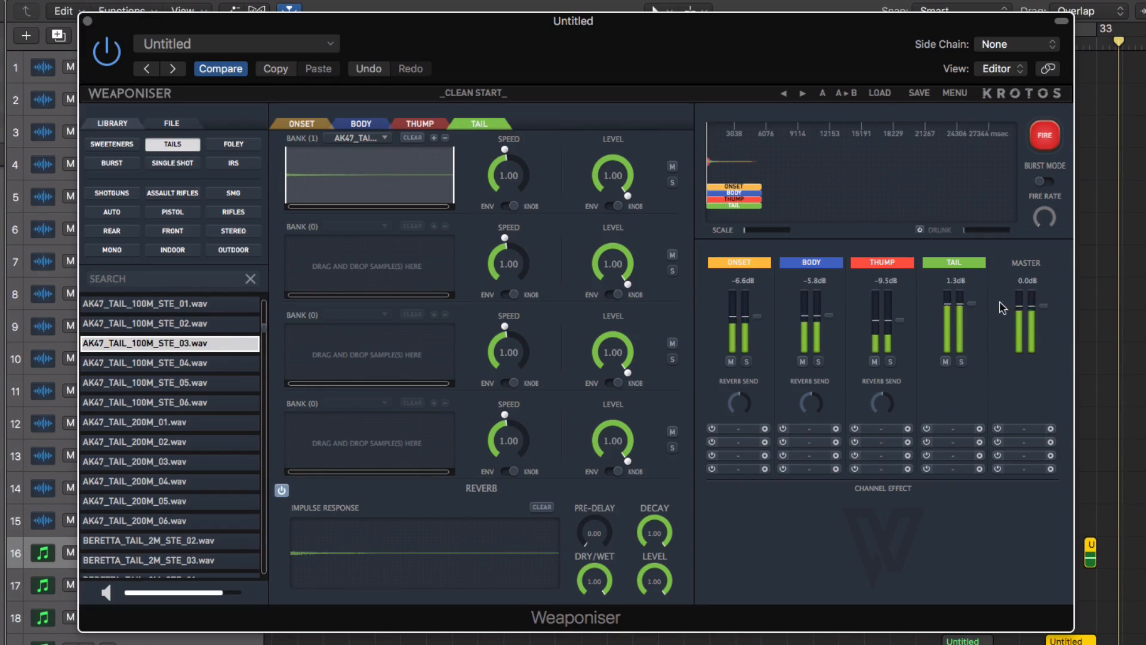
pyautogui.moveTo(1048, 316); pyautogui.dragTo(1049, 321)
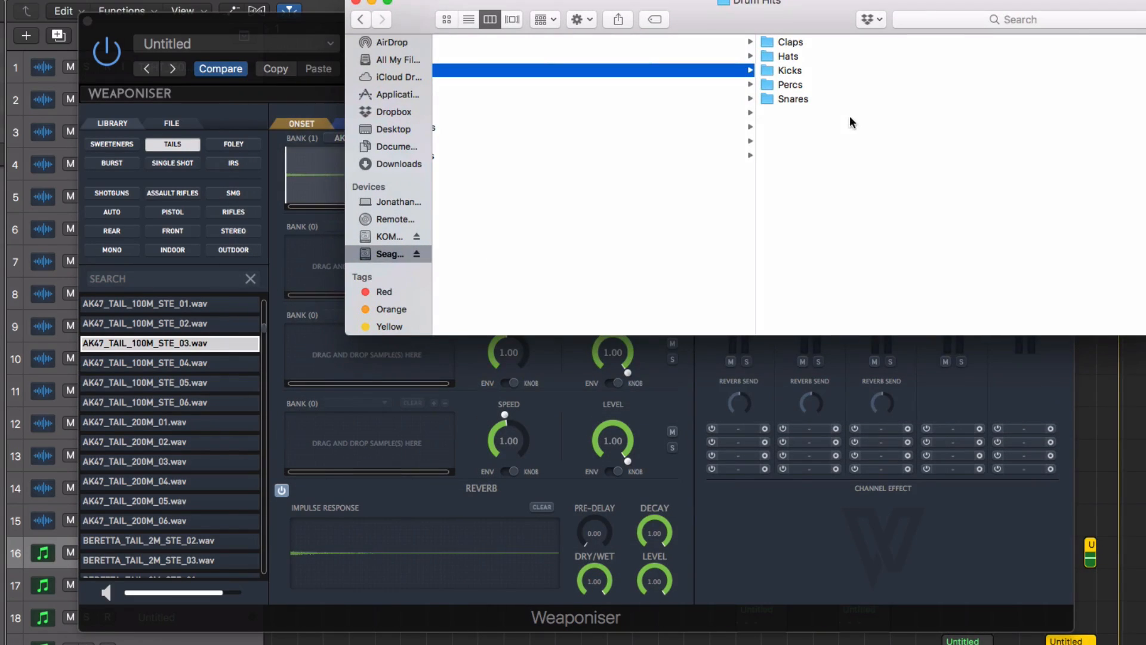
# Open the Claps folder in Drum Hits and preview 07 FB Clap.wav and 13 FB Clap.wav
pyautogui.click(841, 43)
pyautogui.click(861, 127)
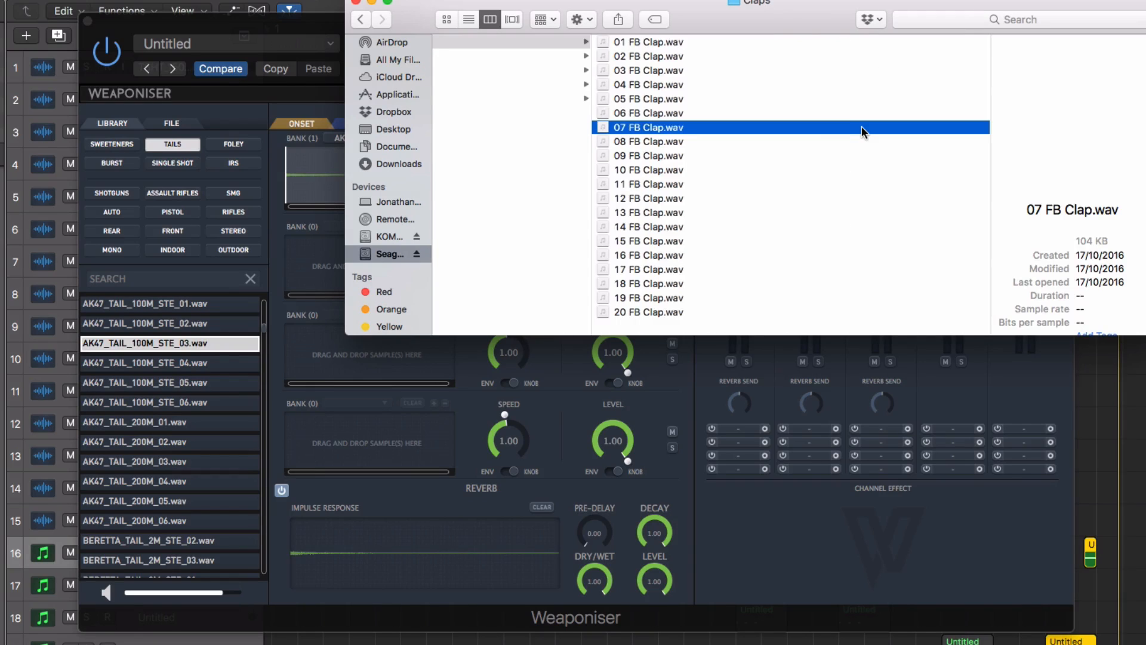
pyautogui.press('space')
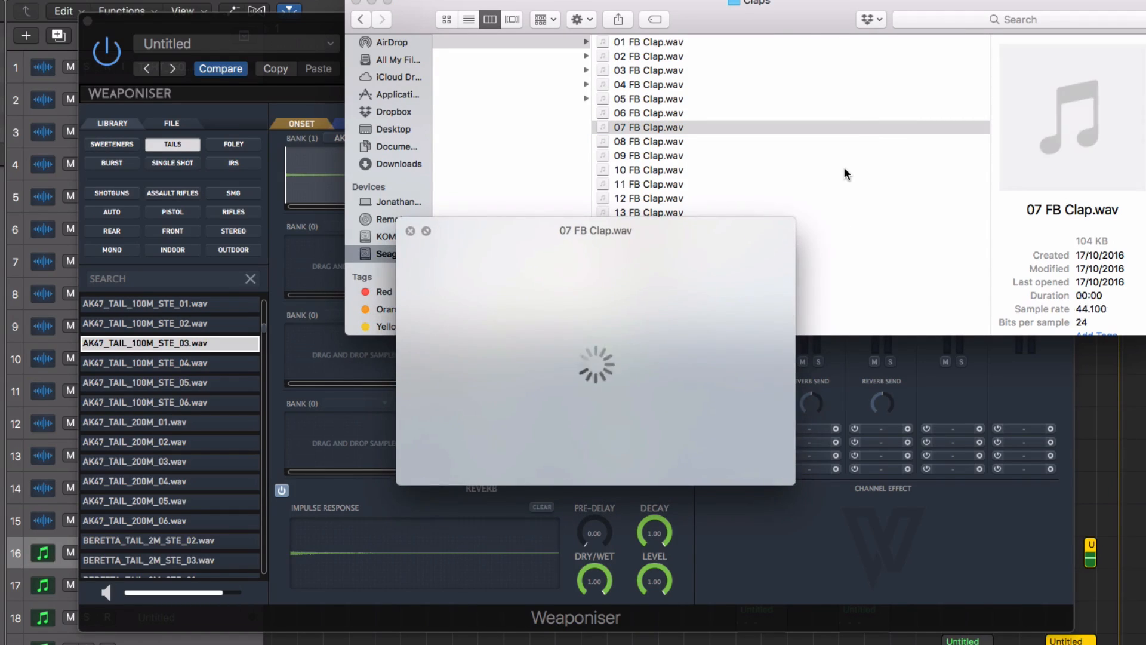
pyautogui.press('space')
pyautogui.press('space')
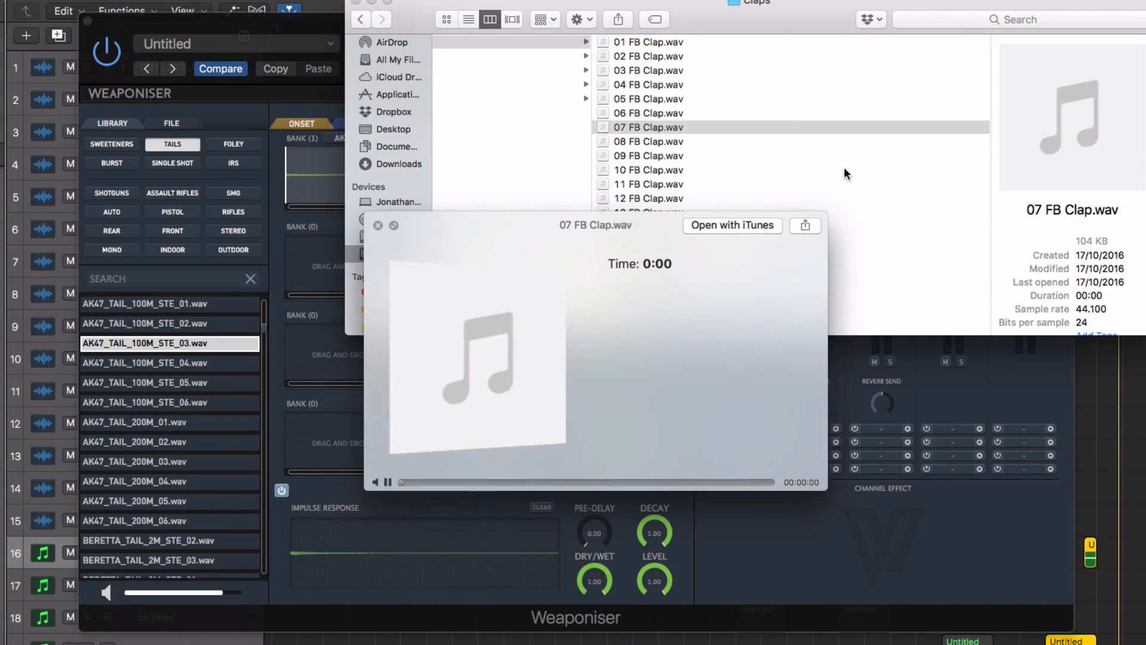
pyautogui.press('space')
pyautogui.scroll(-1, 829, 174)
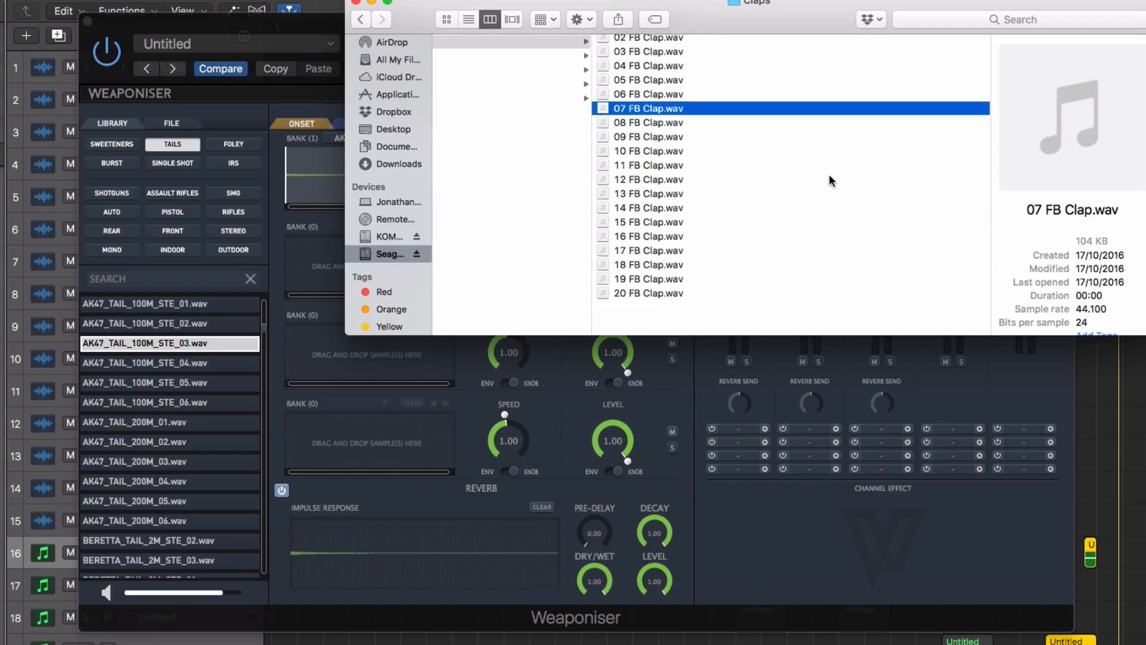
pyautogui.click(743, 214)
pyautogui.press('space')
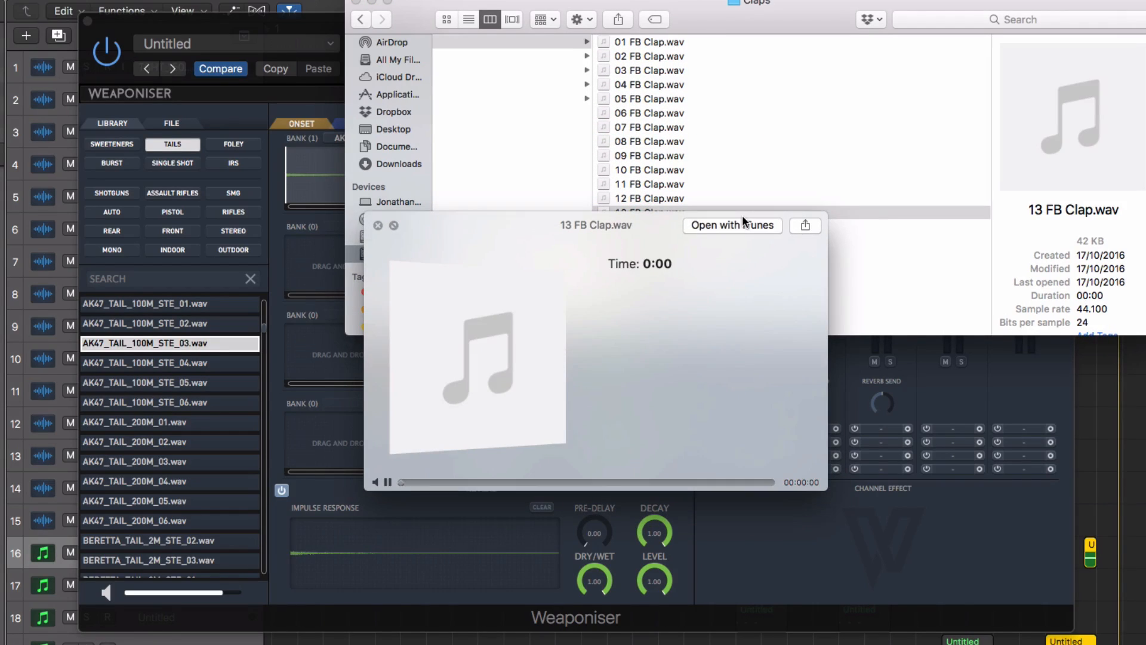
pyautogui.press('space')
# Preview 18 FB Clap.wav, 02 FB Clap.wav and 01 FB Clap.wav
pyautogui.click(707, 278)
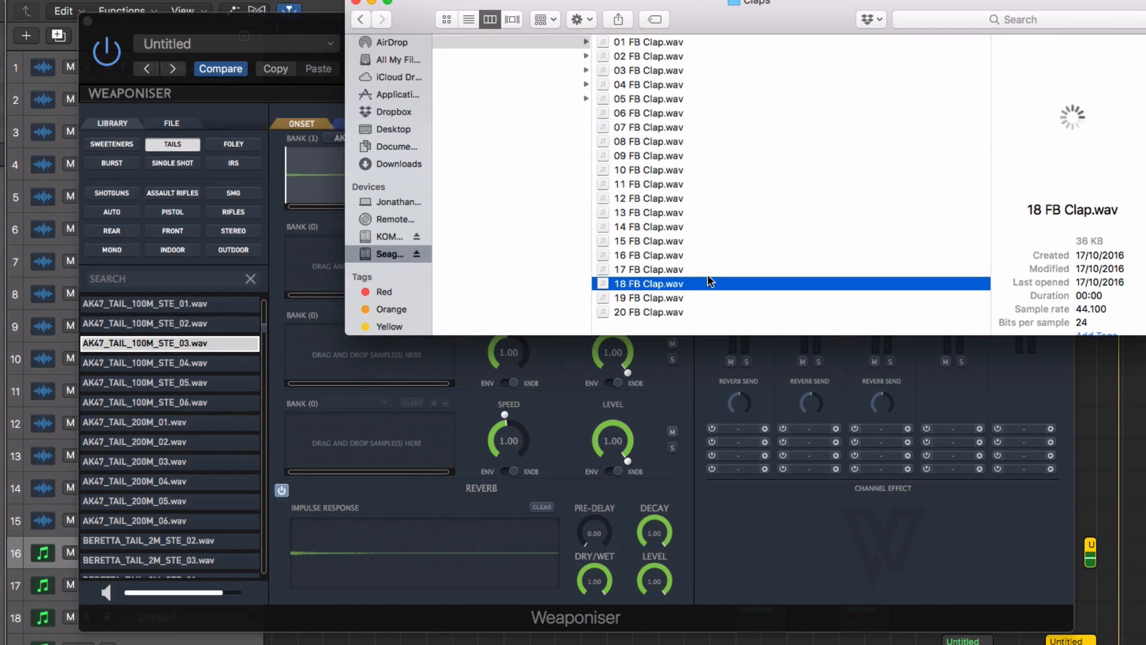
pyautogui.press('space')
pyautogui.press('space')
pyautogui.click(688, 58)
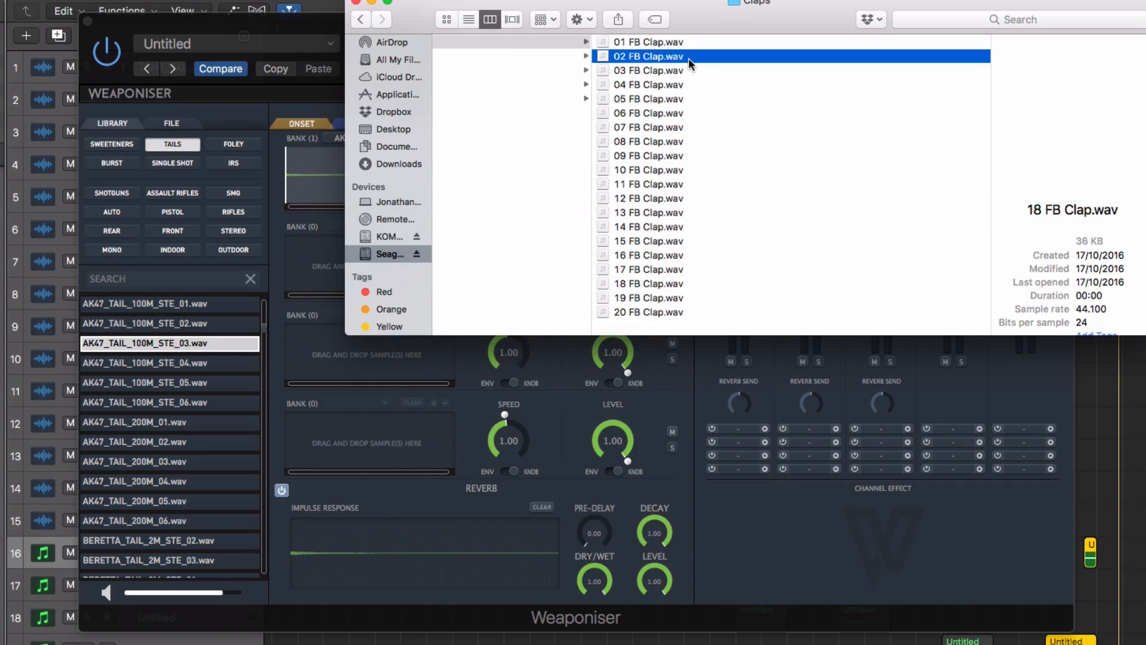
pyautogui.press('space')
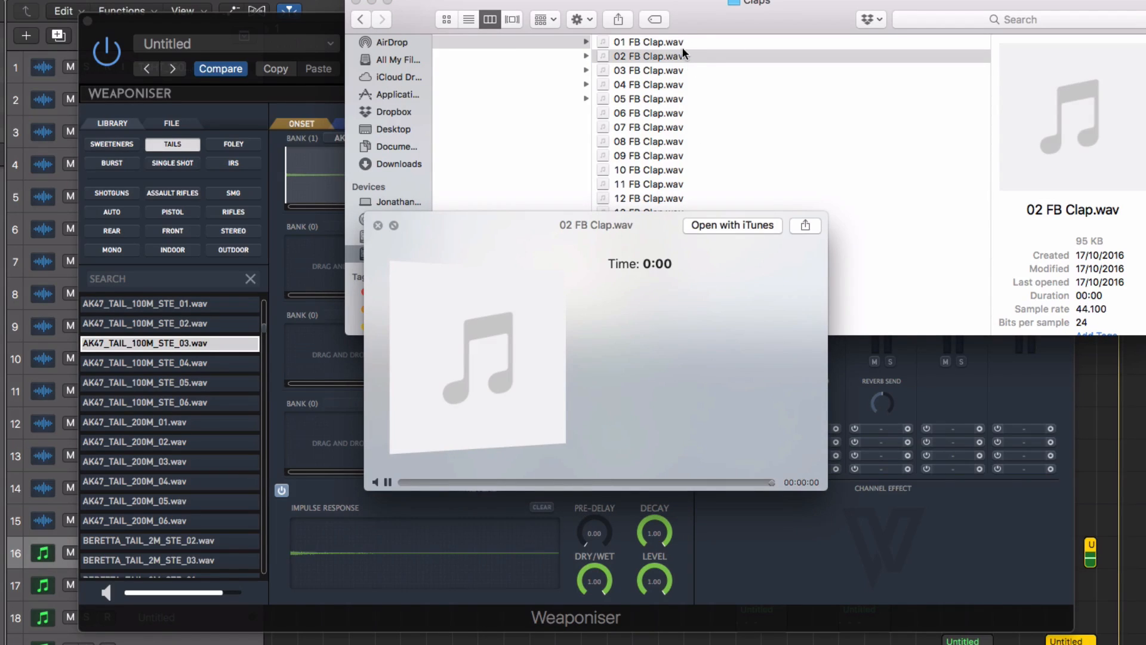
pyautogui.click(672, 43)
pyautogui.press('space')
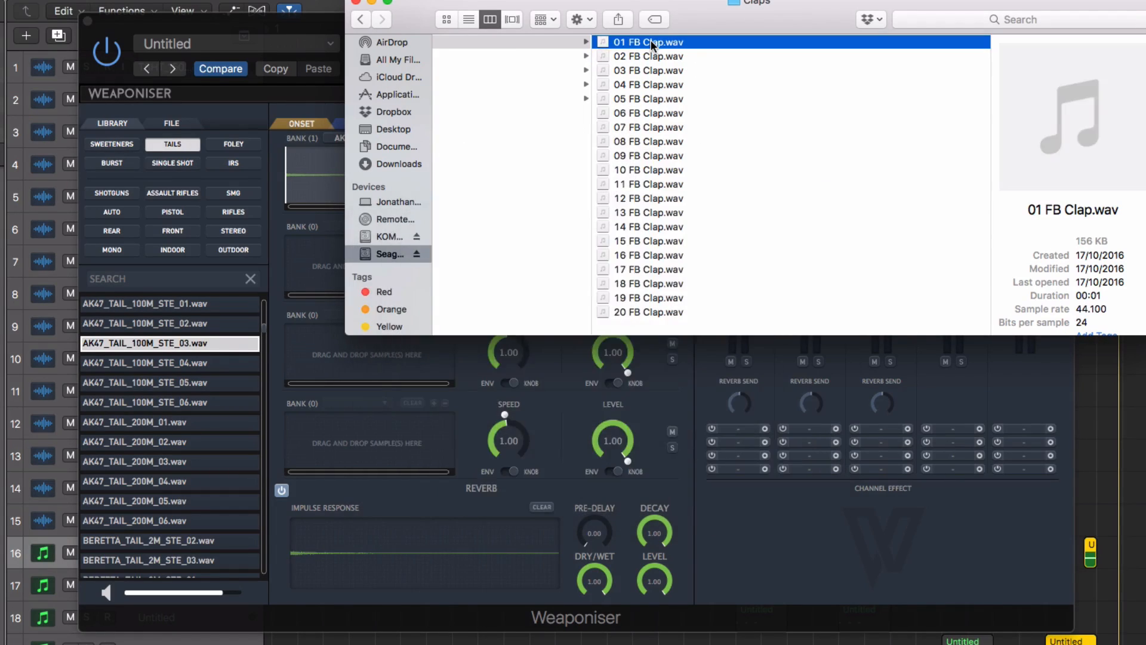
pyautogui.press('space')
pyautogui.hscroll(-2, 634, 62)
pyautogui.press('space')
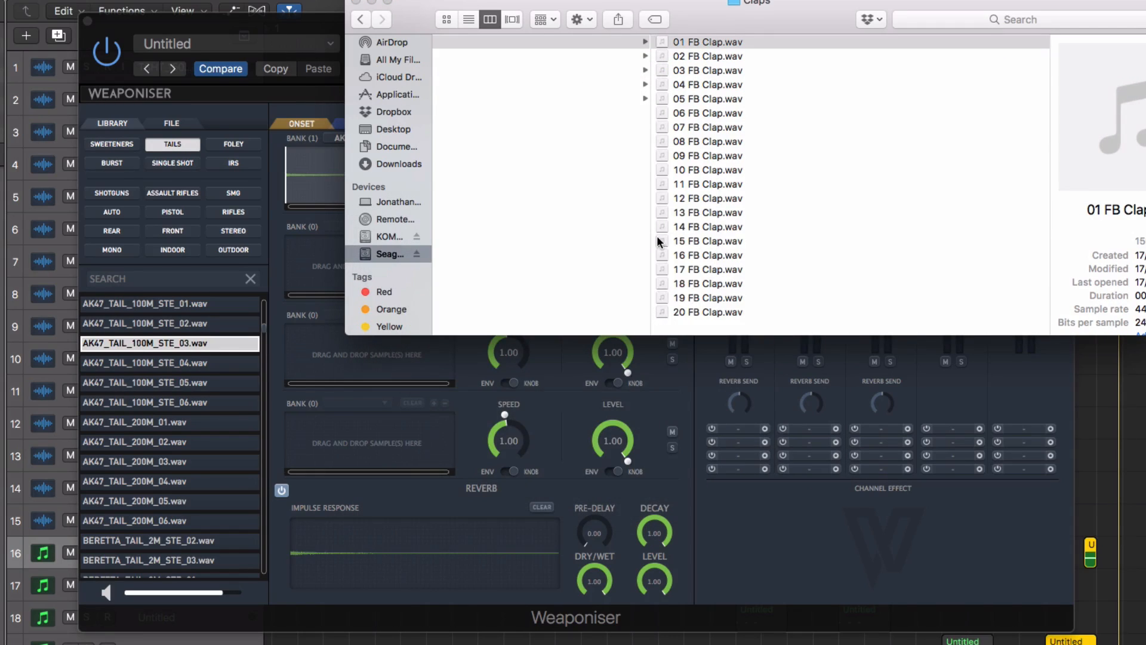
pyautogui.press('space')
pyautogui.press('space')
# Load a drum-hit sample as the Tail reverb's impulse response and return to the Weaponiser window
pyautogui.moveTo(726, 16); pyautogui.dragTo(412, 555)
pyautogui.click(413, 510)
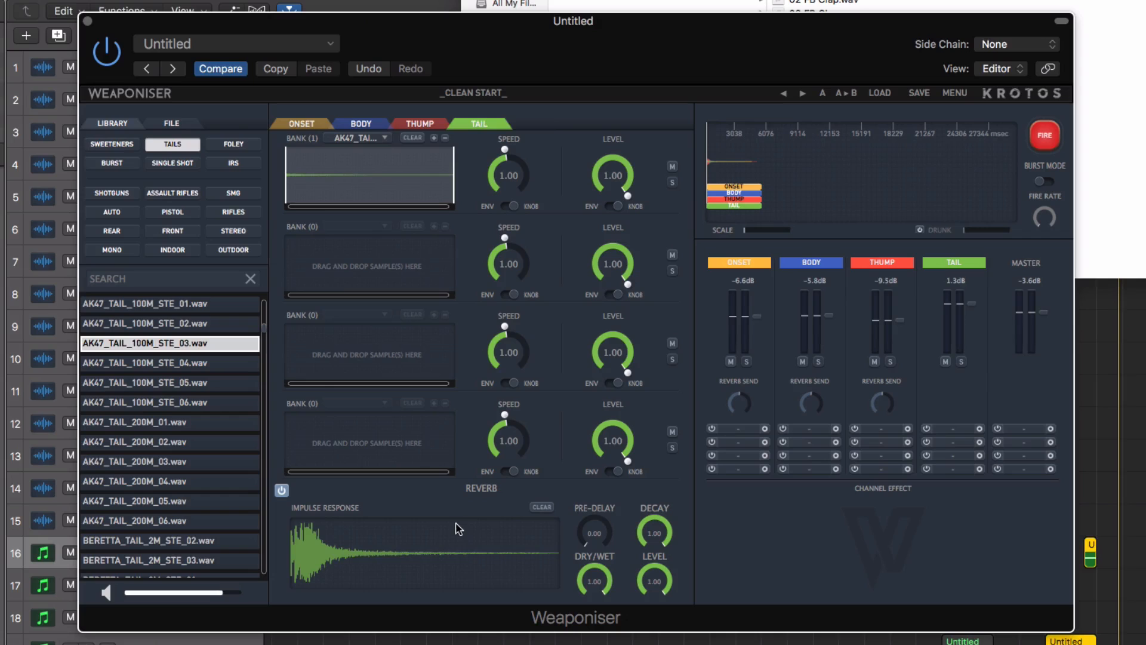
pyautogui.click(628, 1)
pyautogui.click(623, 41)
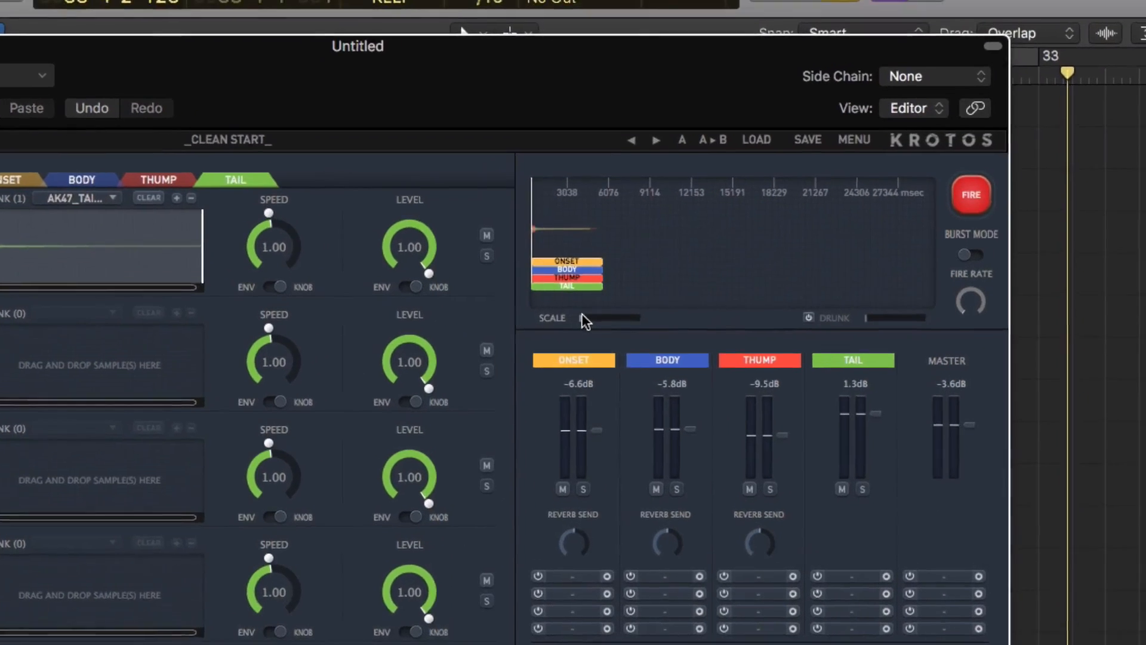
# Zoom in on the firing timeline and stagger the Body, Thump and Tail start times after the Onset
pyautogui.moveTo(748, 230); pyautogui.dragTo(755, 228)
pyautogui.moveTo(522, 357); pyautogui.dragTo(550, 367)
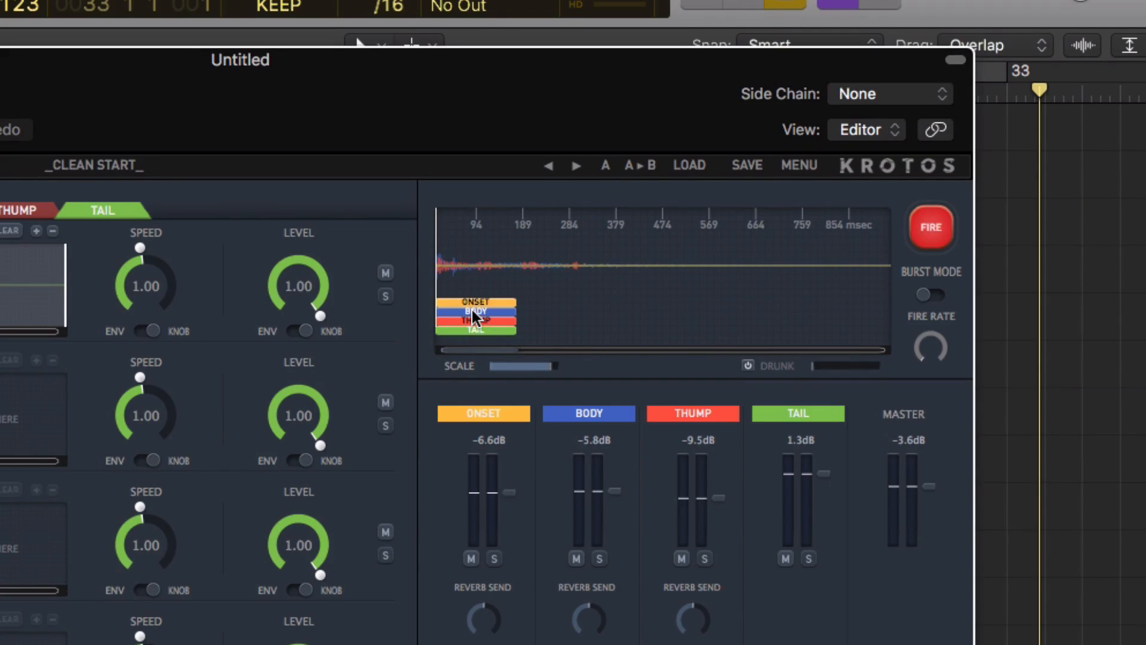
pyautogui.moveTo(471, 309); pyautogui.dragTo(582, 342)
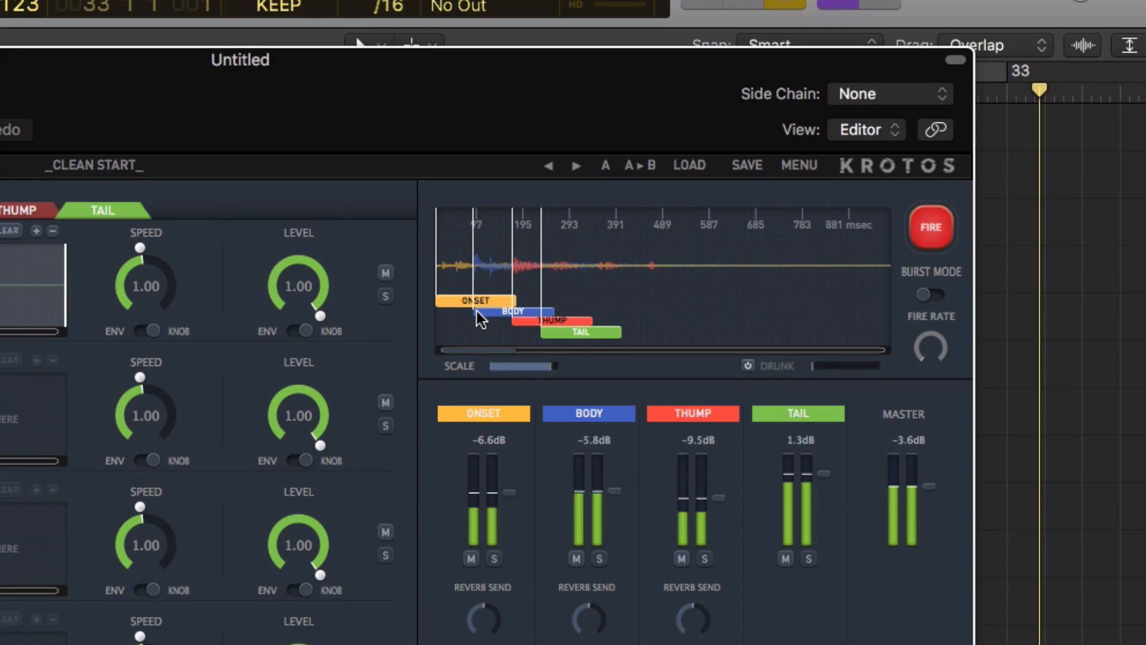
# Pull the Body, Thump and Tail layers back so Body starts with Onset and Thump and Tail follow slightly behind
pyautogui.moveTo(489, 309); pyautogui.dragTo(464, 310)
pyautogui.moveTo(543, 316); pyautogui.dragTo(499, 323)
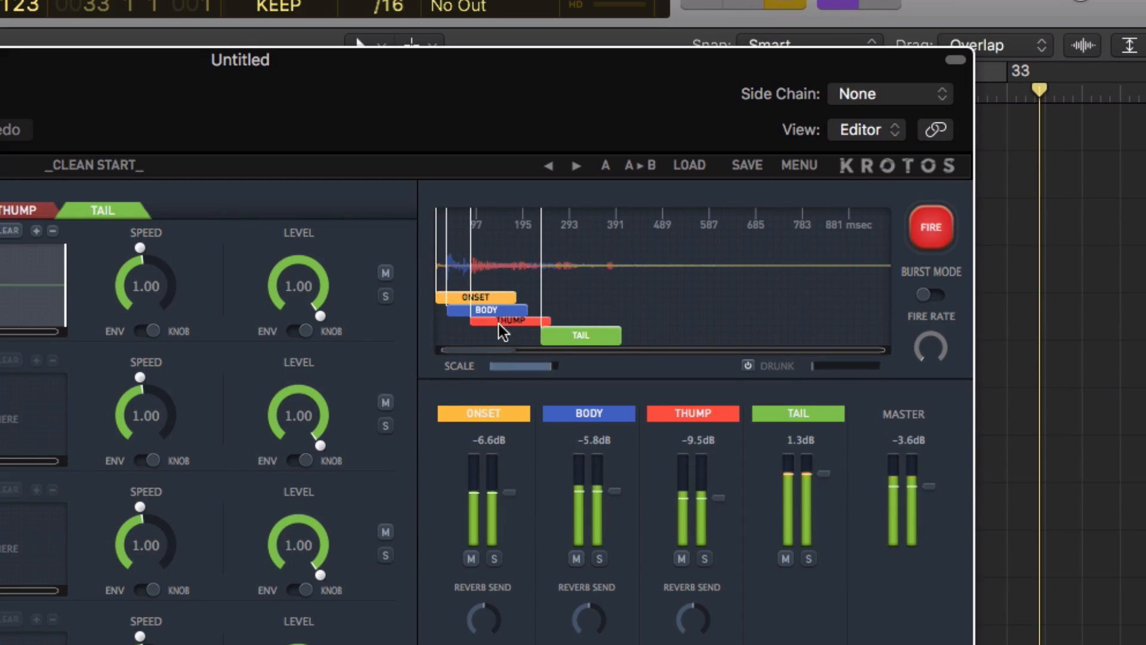
pyautogui.moveTo(621, 345)
pyautogui.mouseDown()
pyautogui.moveTo(471, 345)
pyautogui.moveTo(502, 332)
pyautogui.moveTo(490, 313)
pyautogui.moveTo(468, 315)
pyautogui.mouseUp()
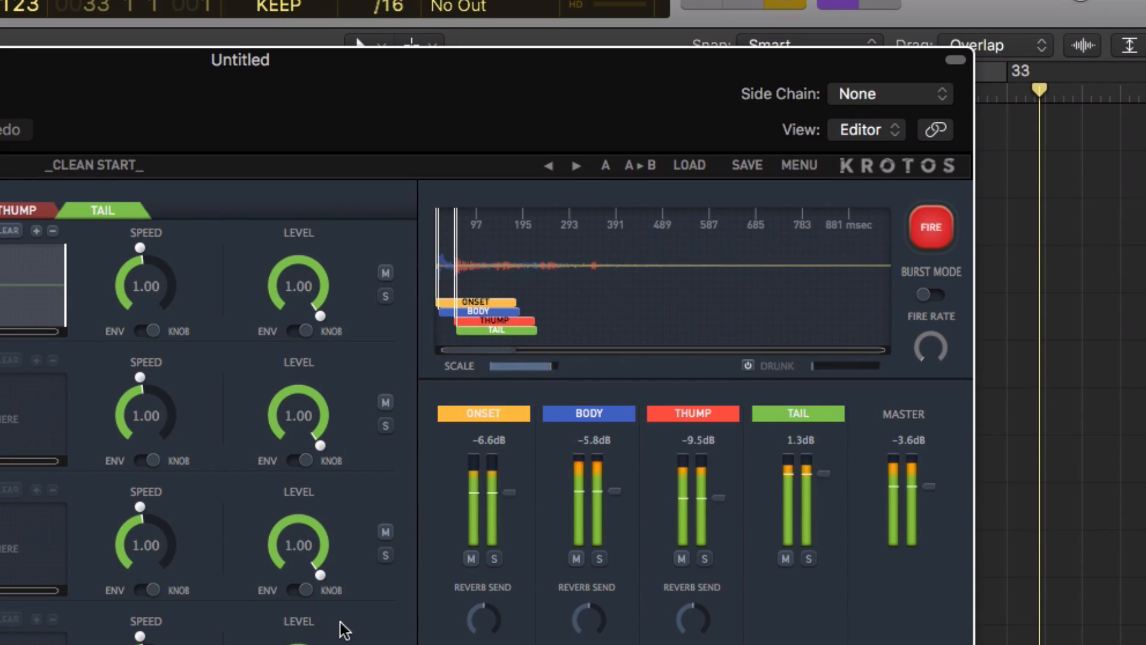
pyautogui.moveTo(483, 316)
pyautogui.mouseDown()
pyautogui.moveTo(567, 318)
pyautogui.moveTo(611, 335)
pyautogui.moveTo(457, 328)
pyautogui.moveTo(475, 322)
pyautogui.mouseUp()
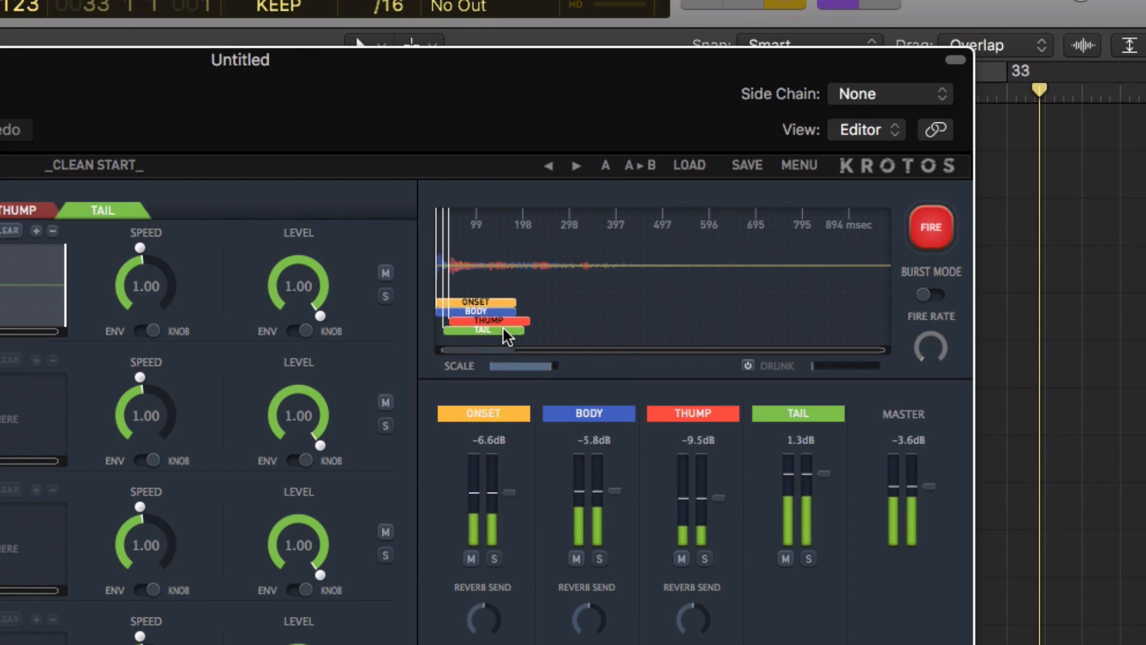
# Enable burst mode and adjust the fire rate, trying about 129 ms and 192 ms
pyautogui.click(937, 294)
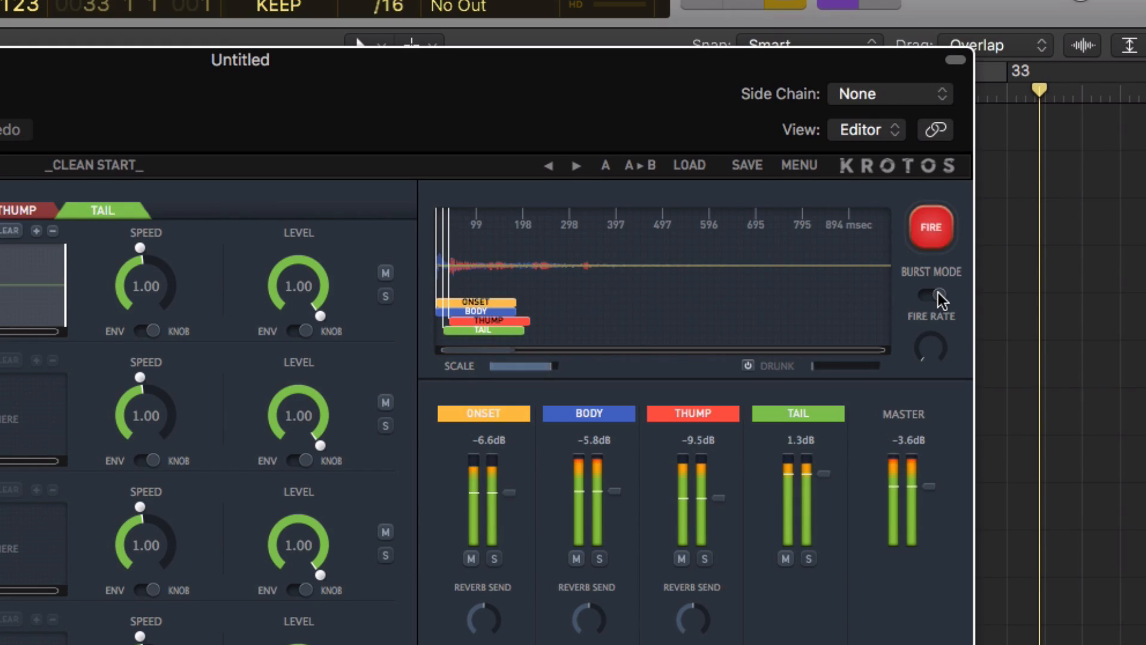
pyautogui.moveTo(933, 349); pyautogui.dragTo(930, 267)
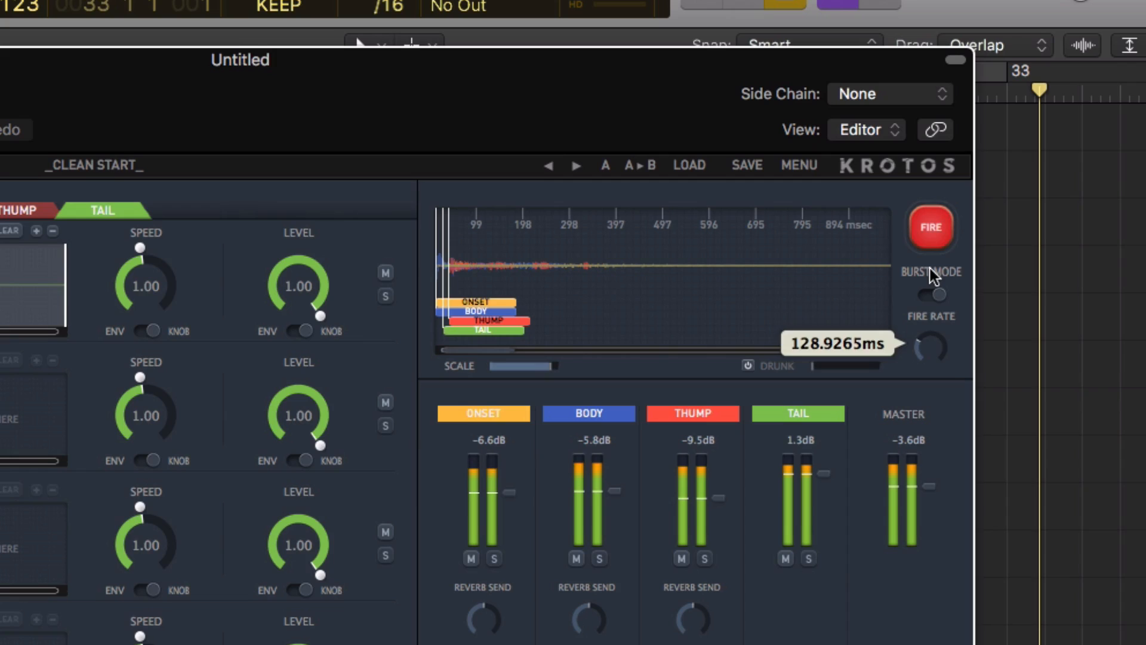
pyautogui.moveTo(935, 346); pyautogui.dragTo(936, 300)
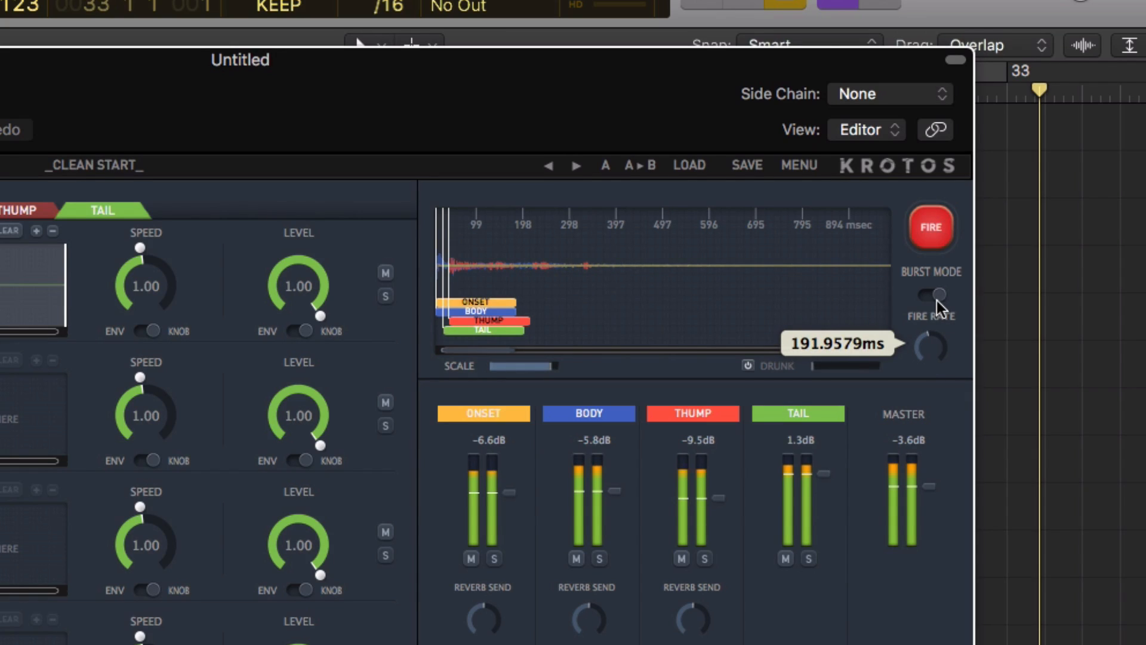
pyautogui.moveTo(936, 300); pyautogui.dragTo(923, 334)
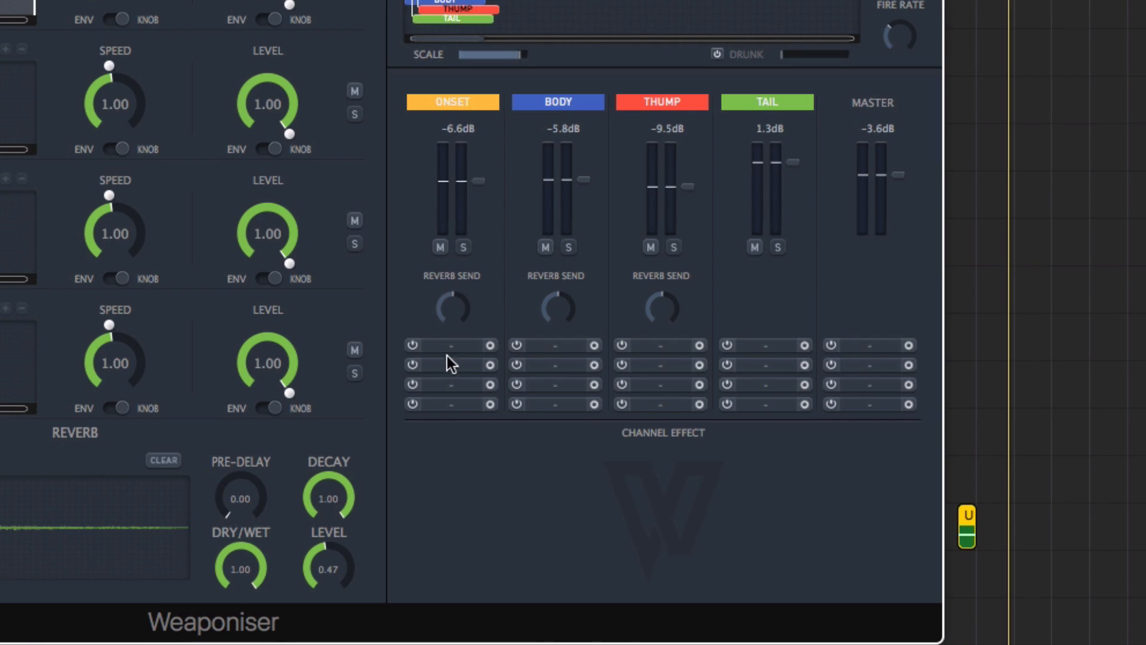
# Raise the Onset, Body and Thump reverb sends slightly, and add Saturation to the soloed Onset channel's first effect slot
pyautogui.moveTo(452, 304); pyautogui.dragTo(452, 263)
pyautogui.click(435, 345)
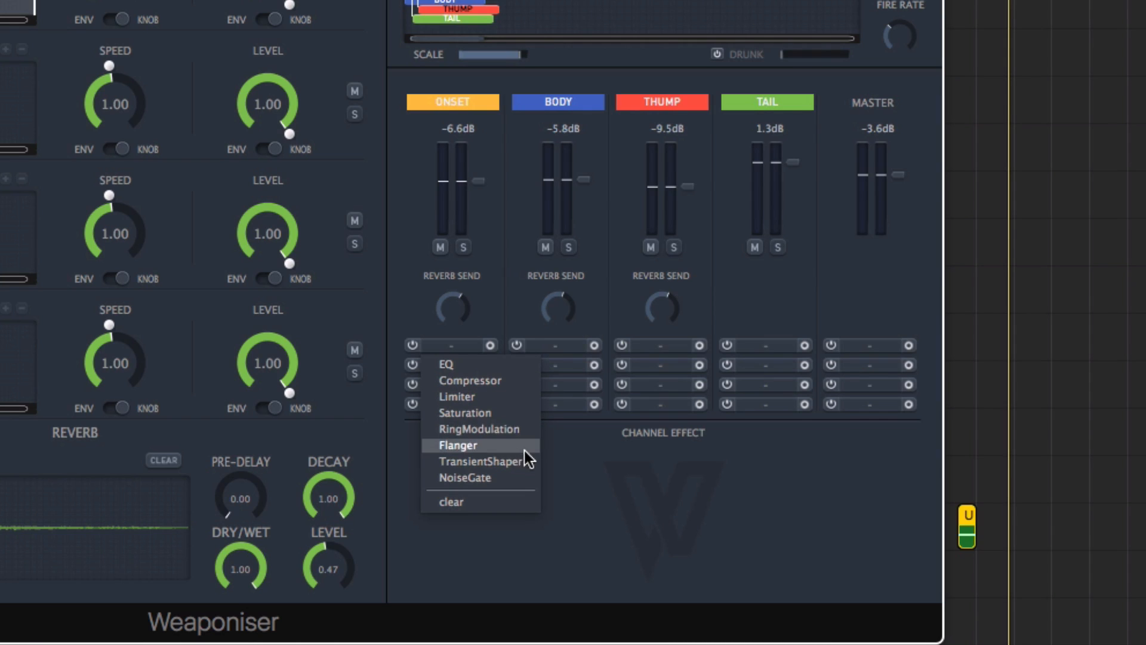
pyautogui.click(493, 413)
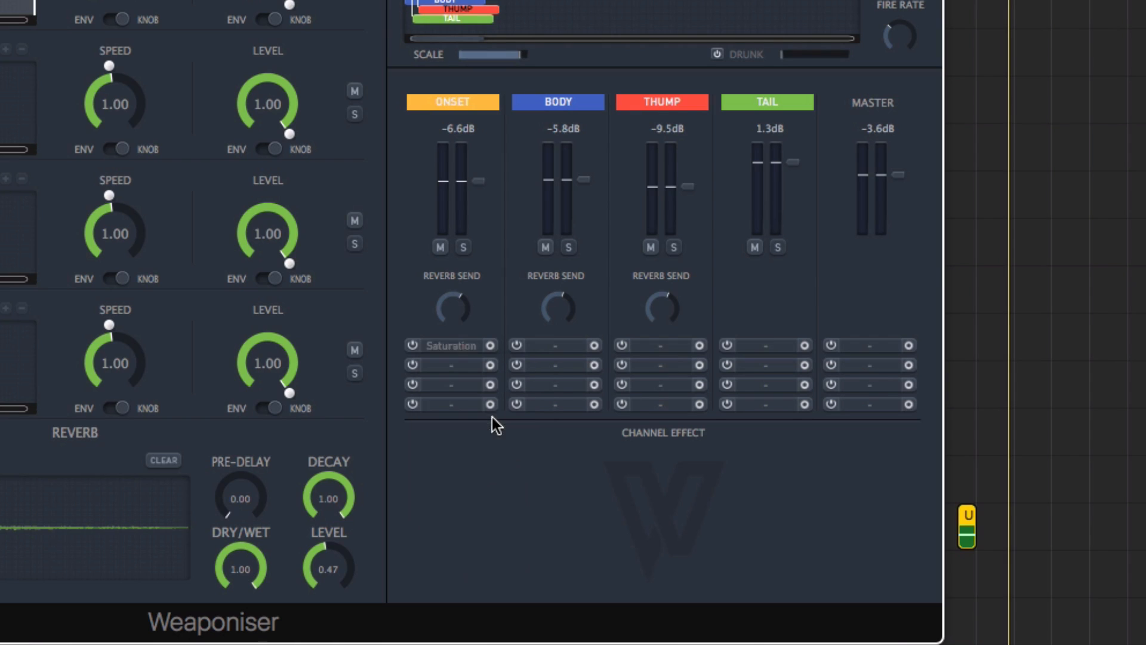
pyautogui.click(464, 247)
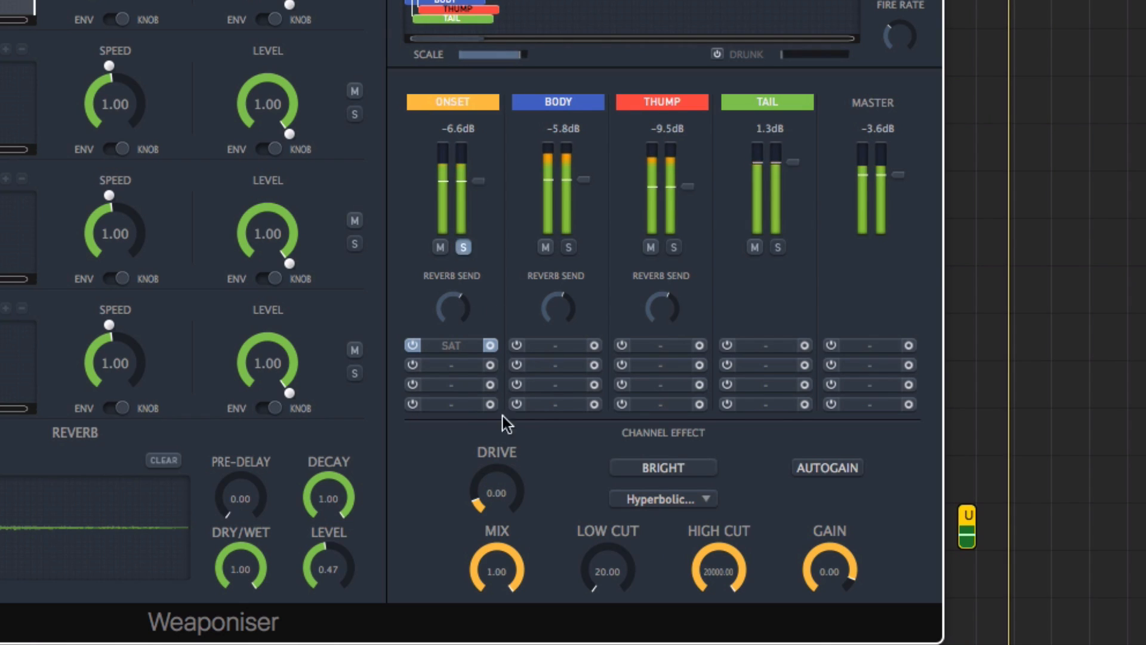
# Set the Onset saturation to a drive of 10.70 and a gain of -7.43, and unsolo the channel
pyautogui.moveTo(479, 486); pyautogui.dragTo(512, 473)
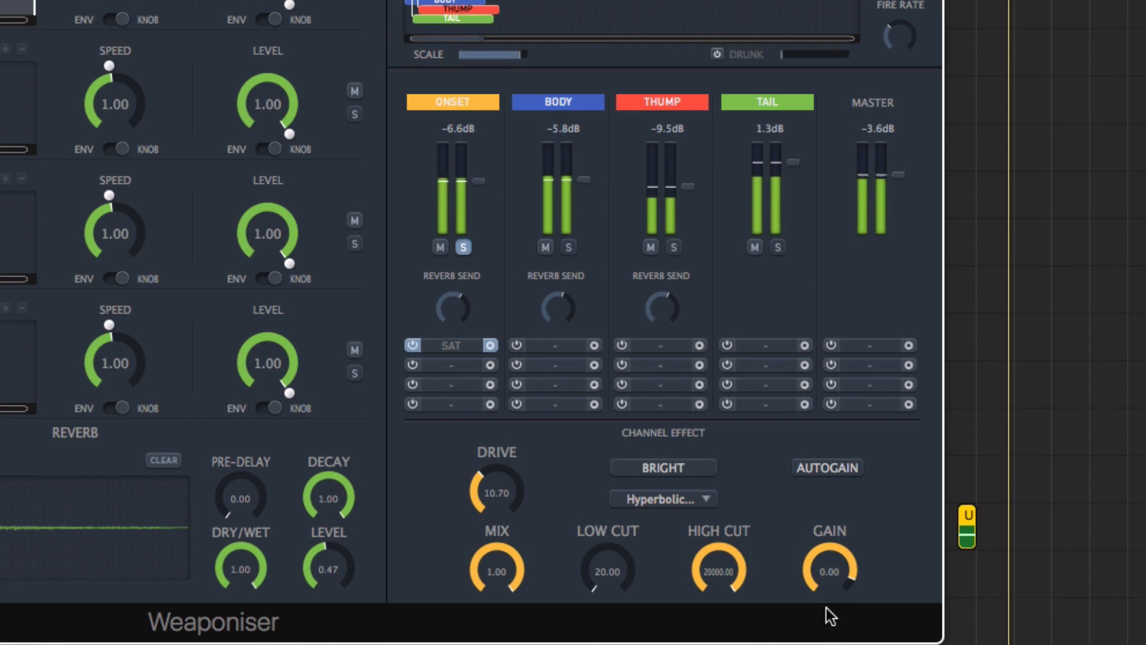
pyautogui.moveTo(824, 587); pyautogui.dragTo(838, 625)
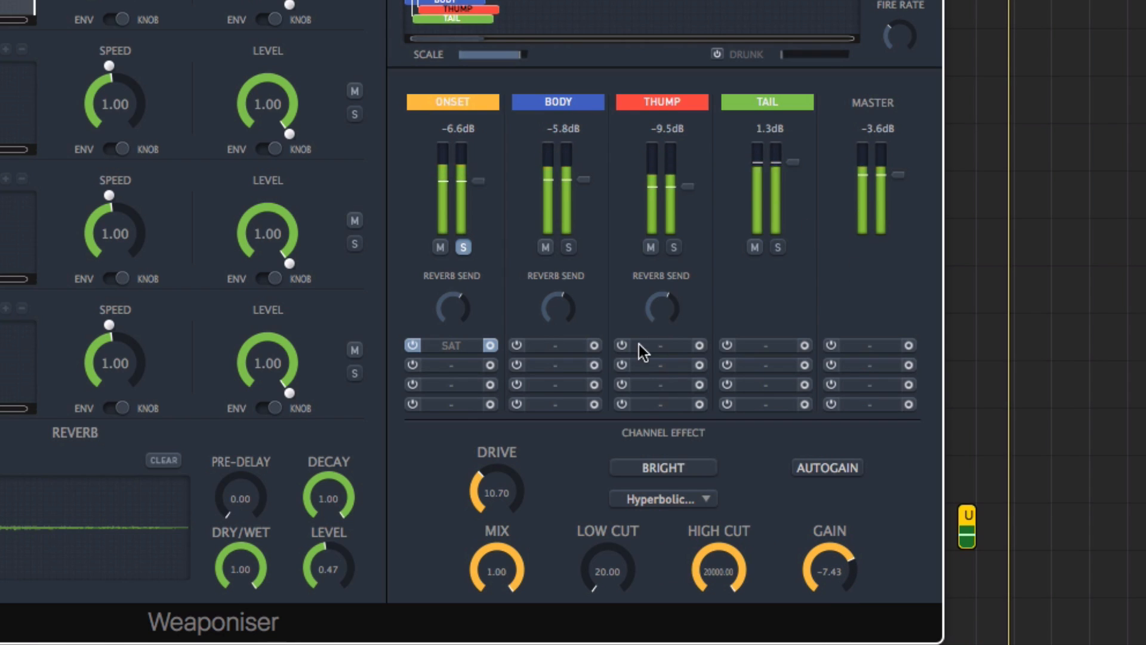
pyautogui.click(464, 249)
# Solo Body and add an EQ to its first effect slot, boosting 2.3 at about 1053 Hz and 3078 Hz
pyautogui.click(567, 246)
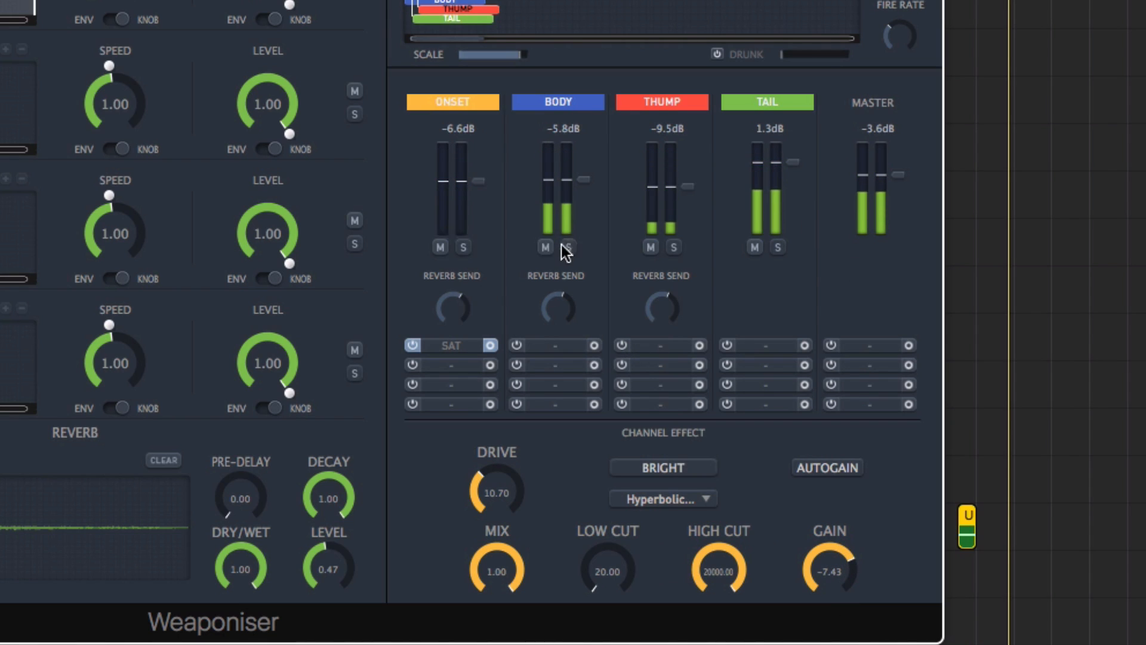
pyautogui.click(574, 346)
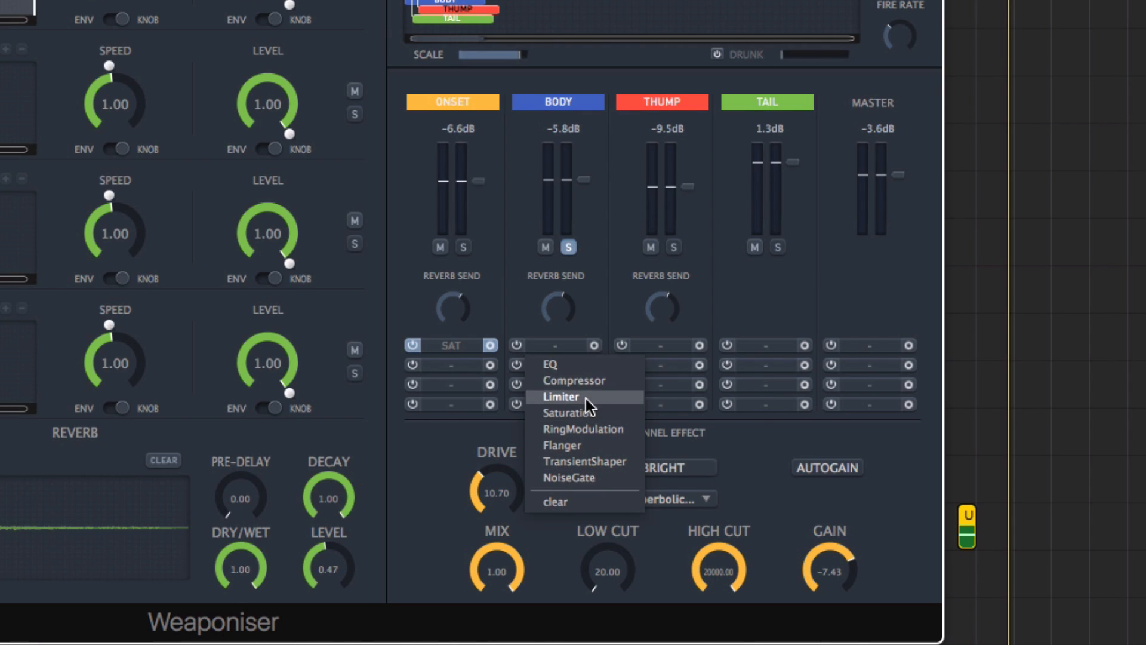
pyautogui.click(579, 362)
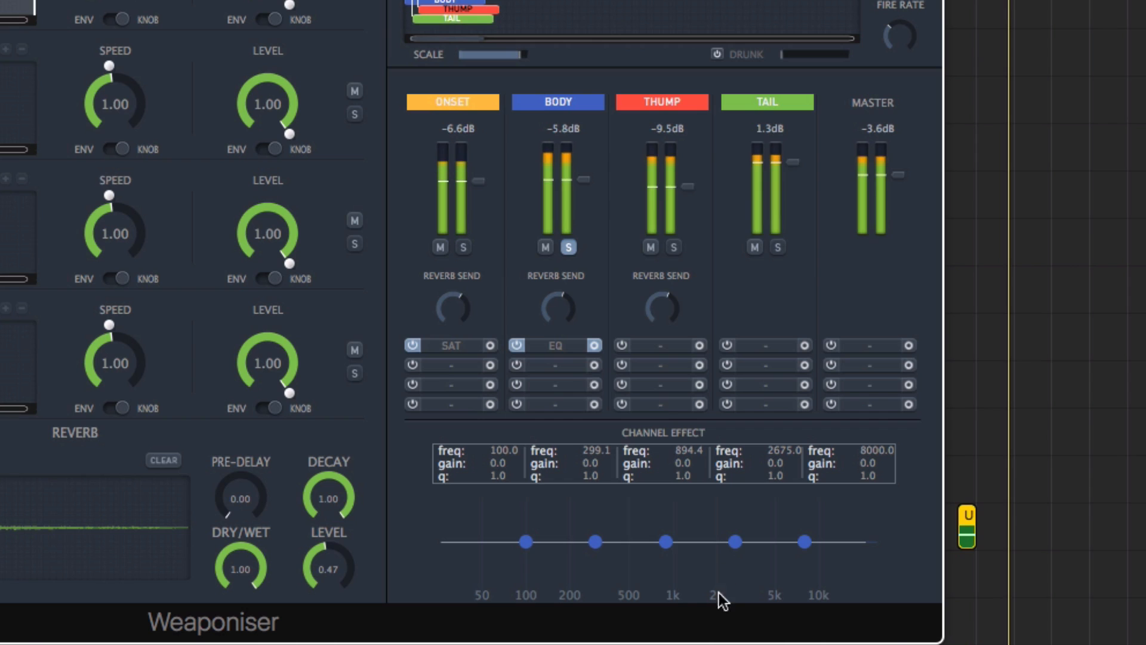
pyautogui.moveTo(667, 542); pyautogui.dragTo(676, 520)
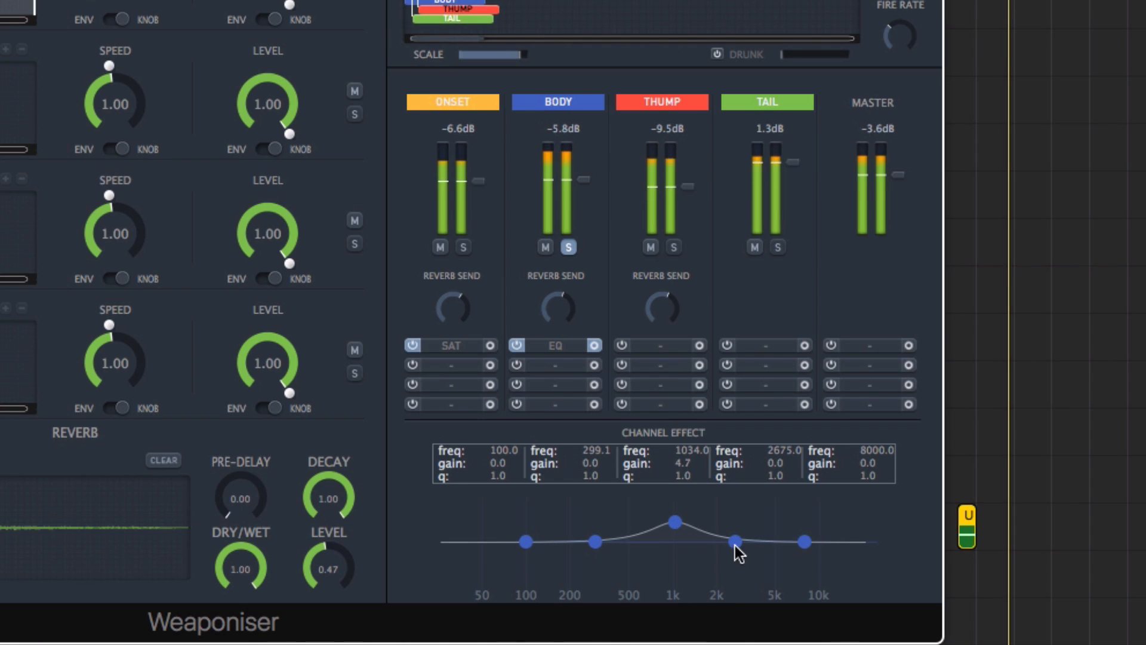
pyautogui.moveTo(735, 541); pyautogui.dragTo(749, 526)
pyautogui.moveTo(677, 522); pyautogui.dragTo(677, 531)
pyautogui.moveTo(749, 526); pyautogui.dragTo(744, 531)
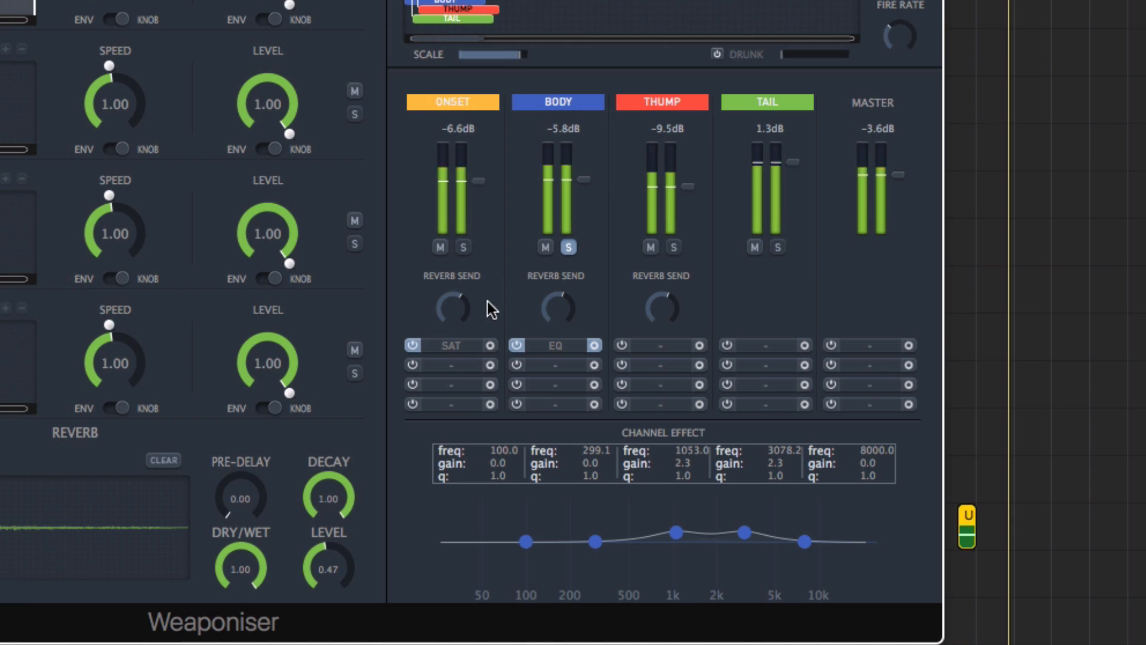
# Solo Onset instead of Body and add a TransientShaper with attack 30.00 in the Onset channel's second effect slot
pyautogui.click(466, 249)
pyautogui.click(568, 247)
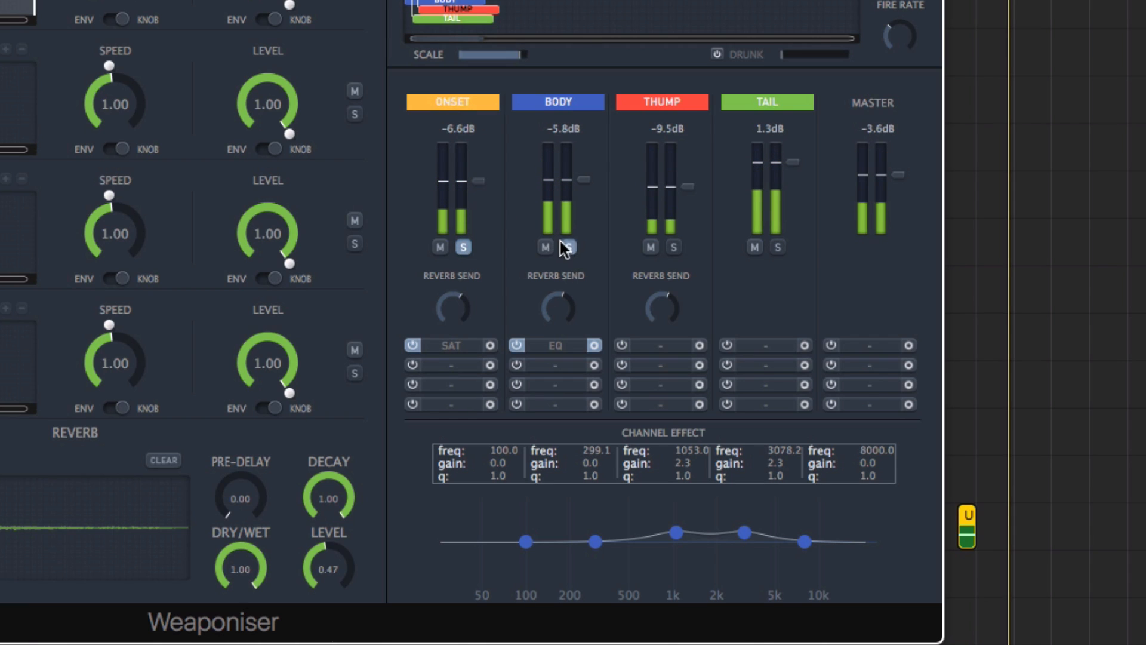
pyautogui.click(461, 364)
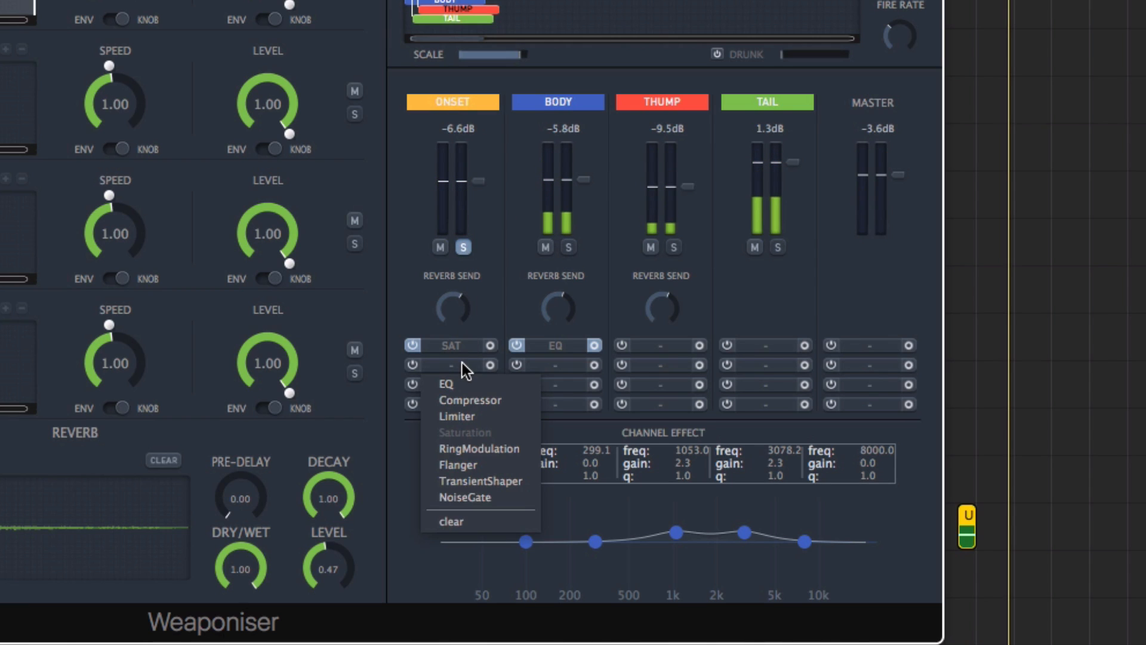
pyautogui.click(482, 480)
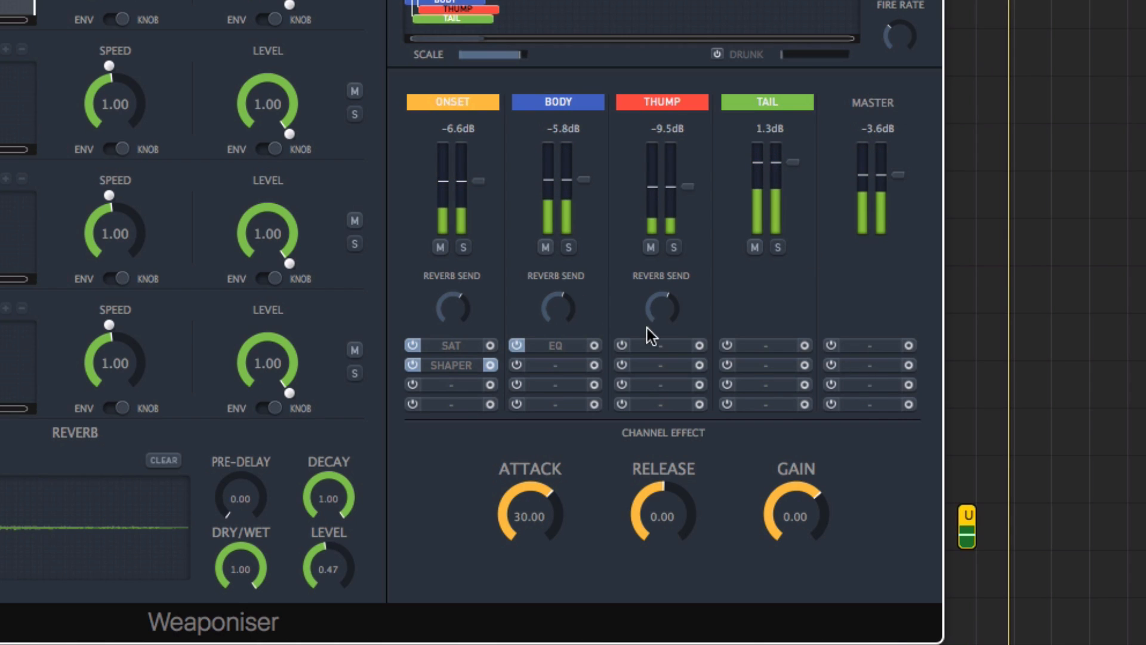
# Add a Limiter to the Master channel's first effect slot with threshold -7.30 and release 0.27, and lower the fire rate
pyautogui.click(648, 342)
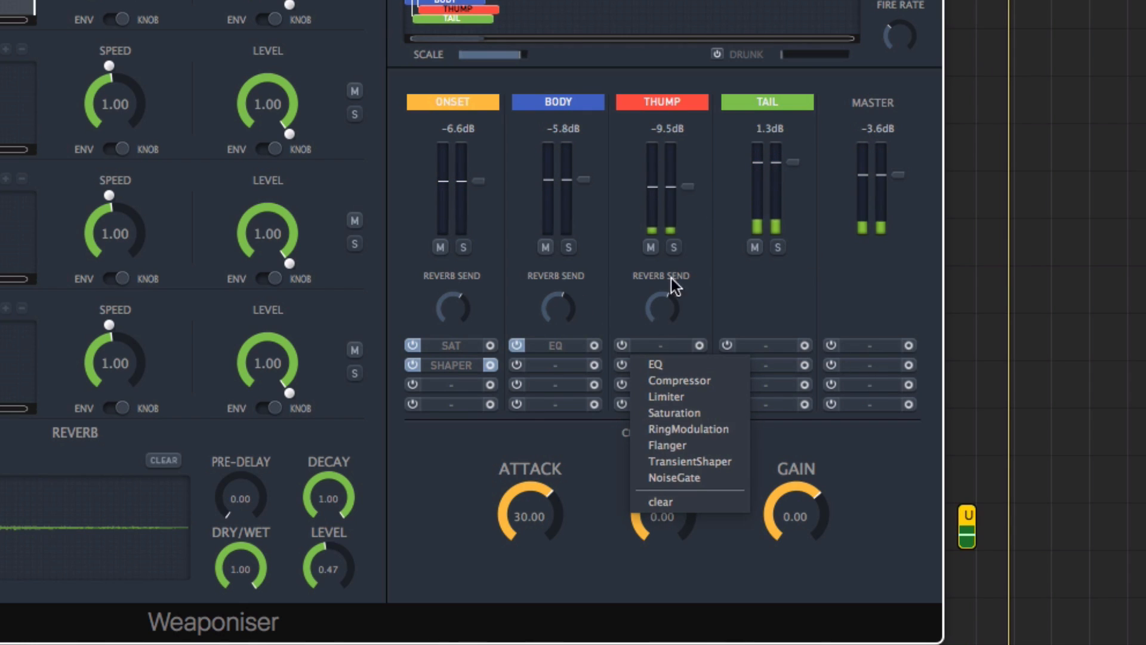
pyautogui.click(863, 253)
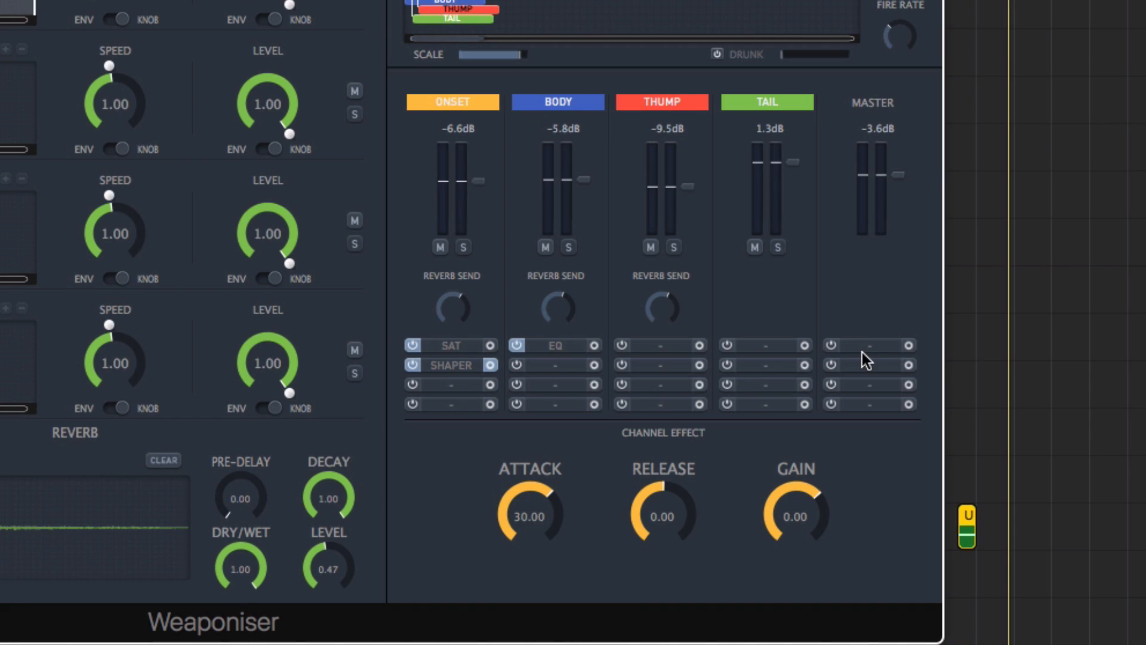
pyautogui.click(862, 349)
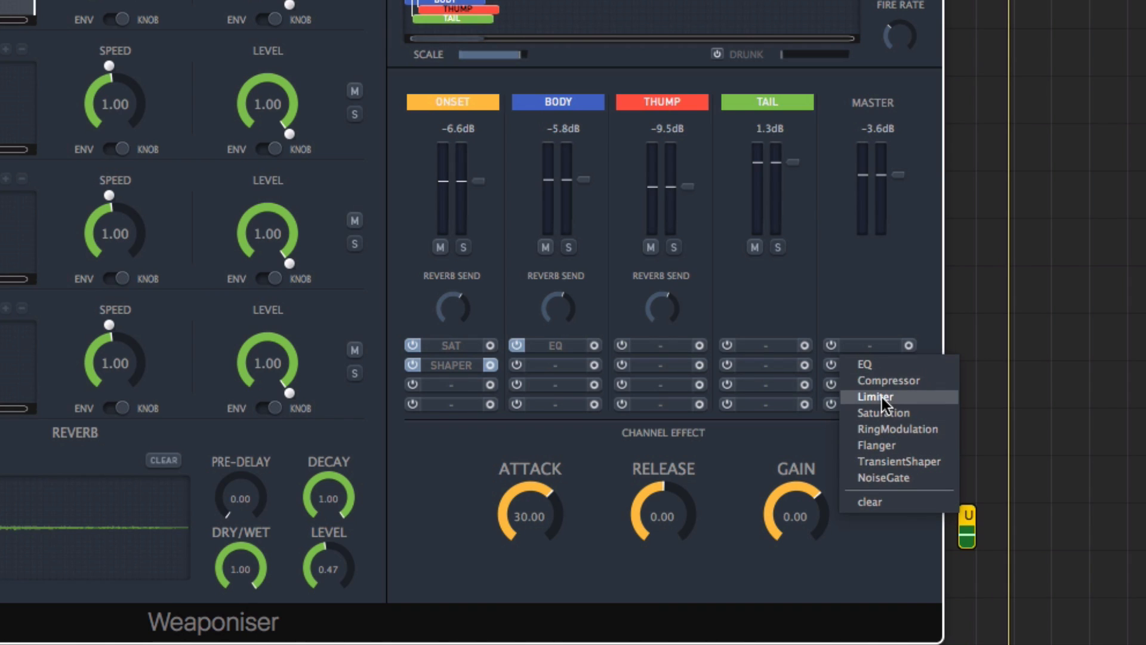
pyautogui.click(882, 396)
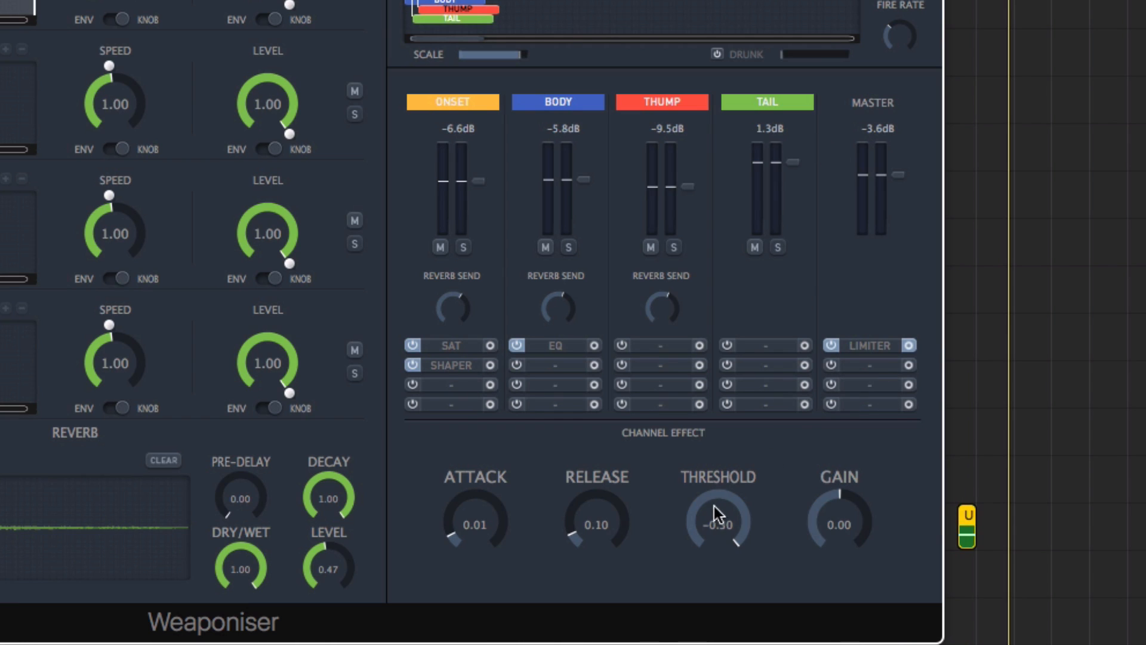
pyautogui.moveTo(714, 506); pyautogui.dragTo(688, 590)
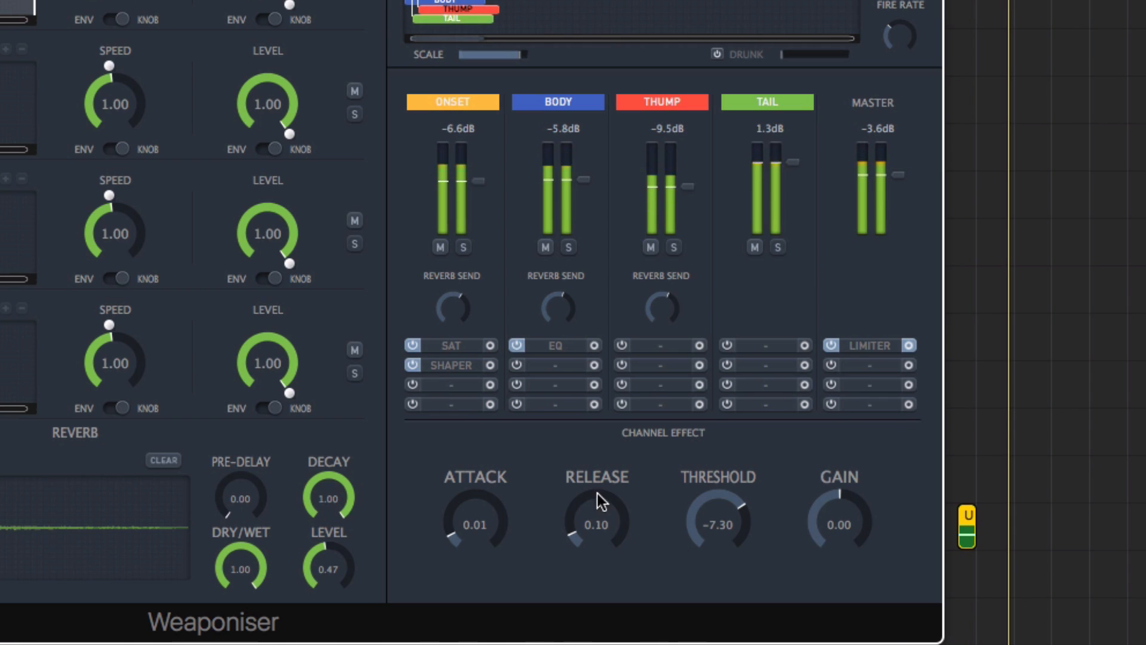
pyautogui.moveTo(585, 485); pyautogui.dragTo(579, 438)
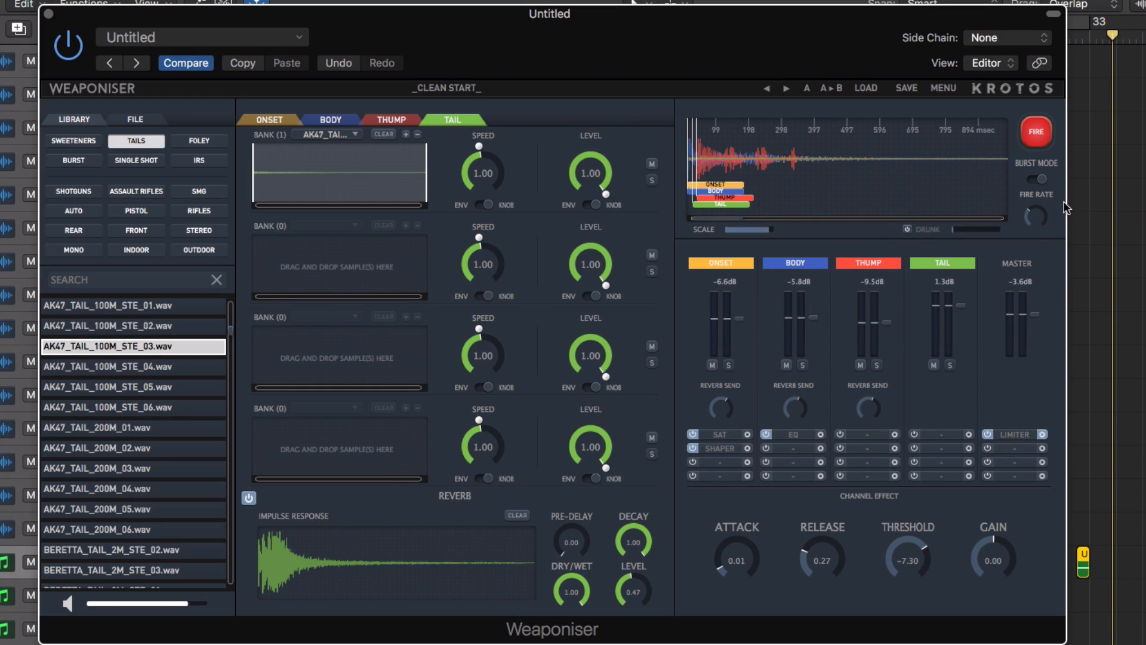
pyautogui.moveTo(1031, 214); pyautogui.dragTo(1028, 257)
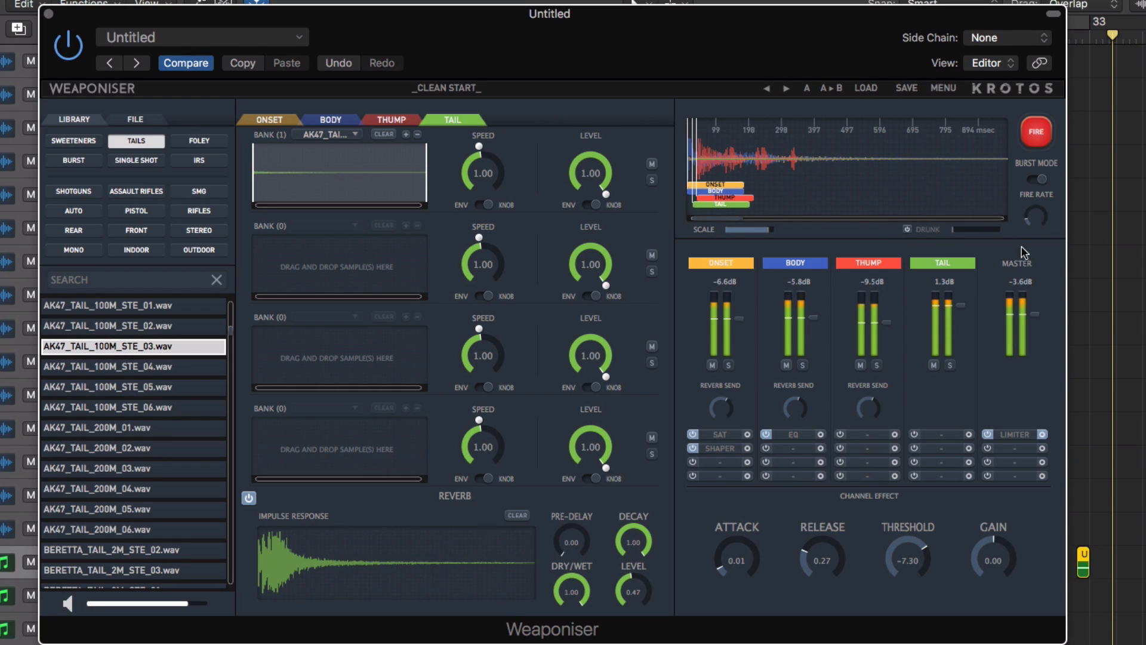
# Load the _Clean Start_ factory preset and open the Onset layer
pyautogui.click(506, 90)
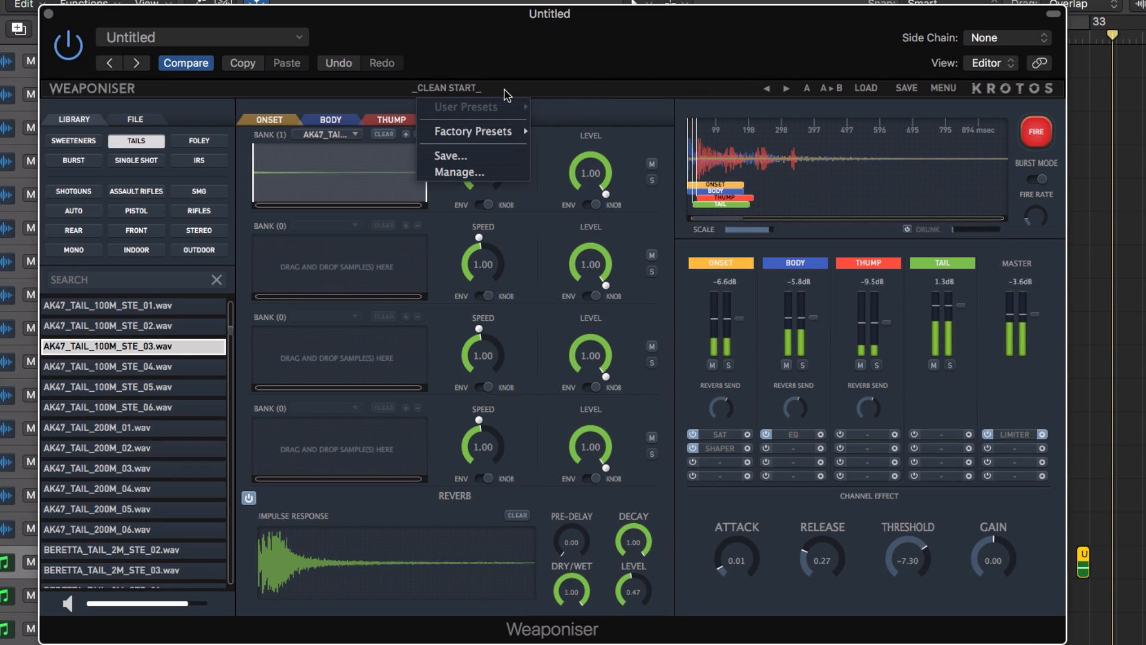
pyautogui.moveTo(477, 131)
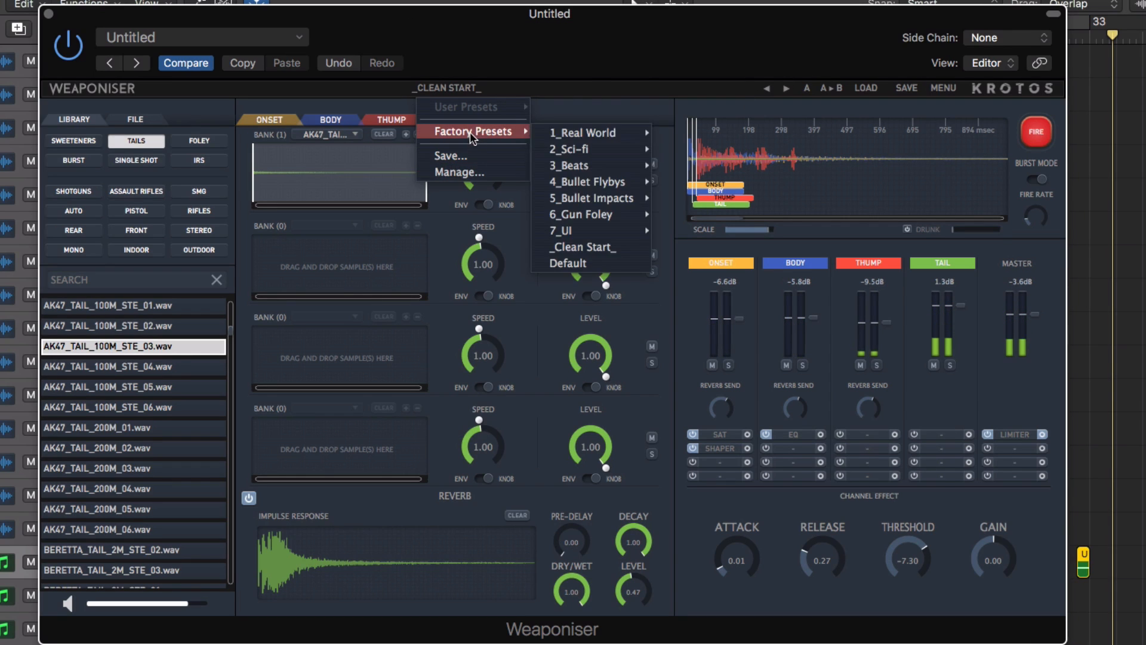
pyautogui.click(579, 245)
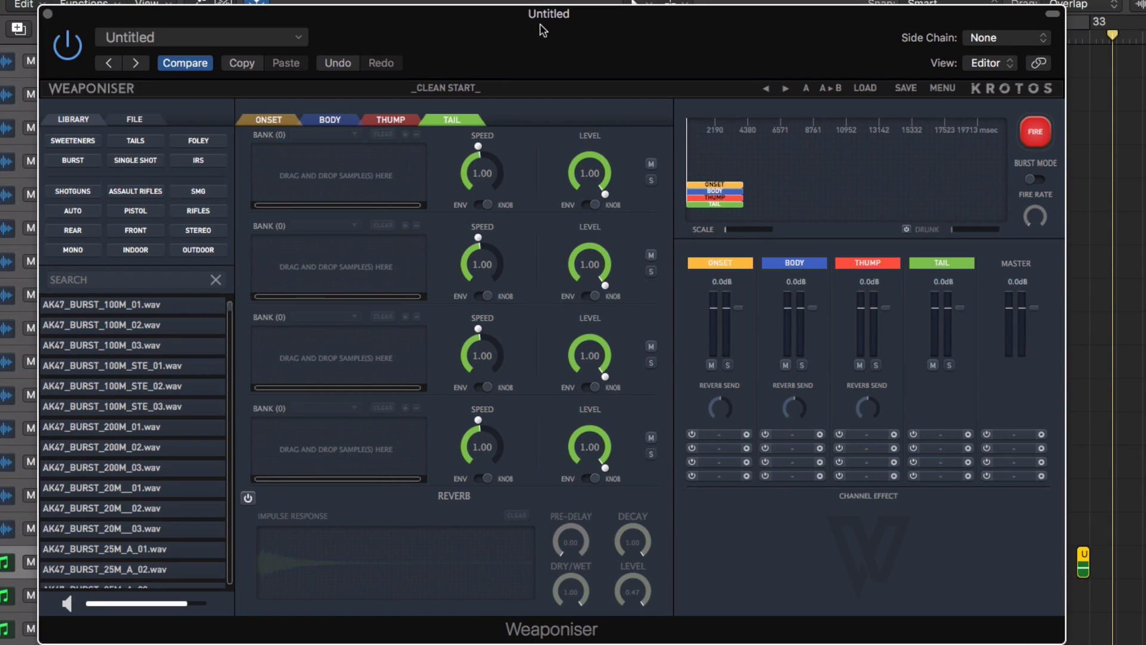
pyautogui.click(275, 121)
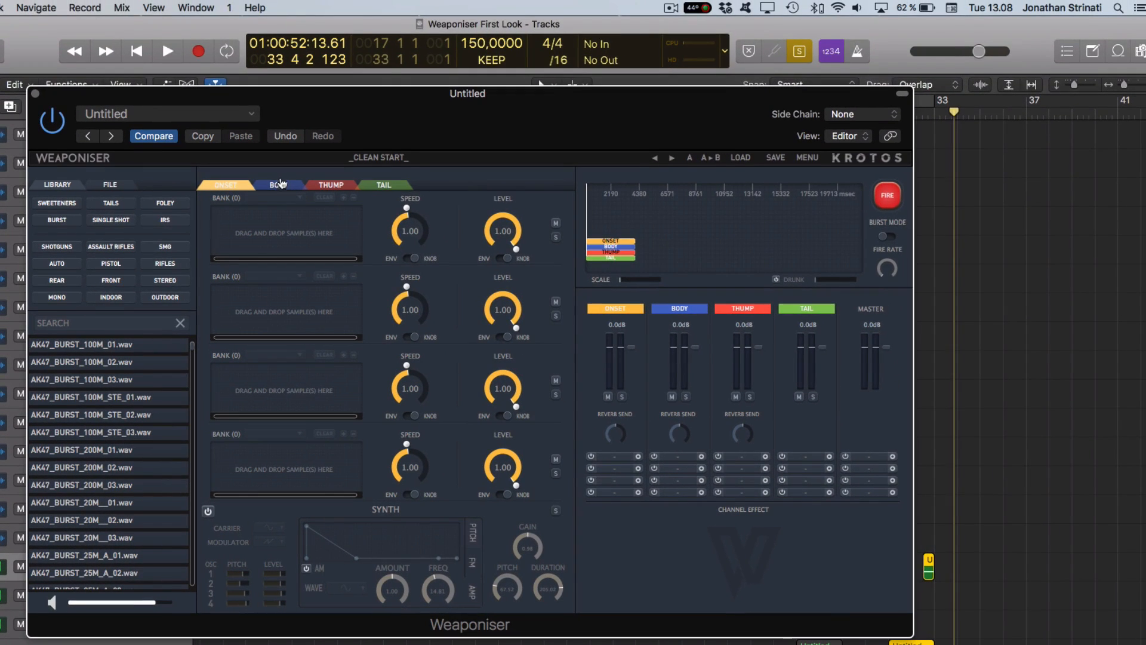
# Switch to Finder, audition 04 FB Kick B.wav in the Kicks folder and load it into the Onset layer's first bank
pyautogui.click(740, 158)
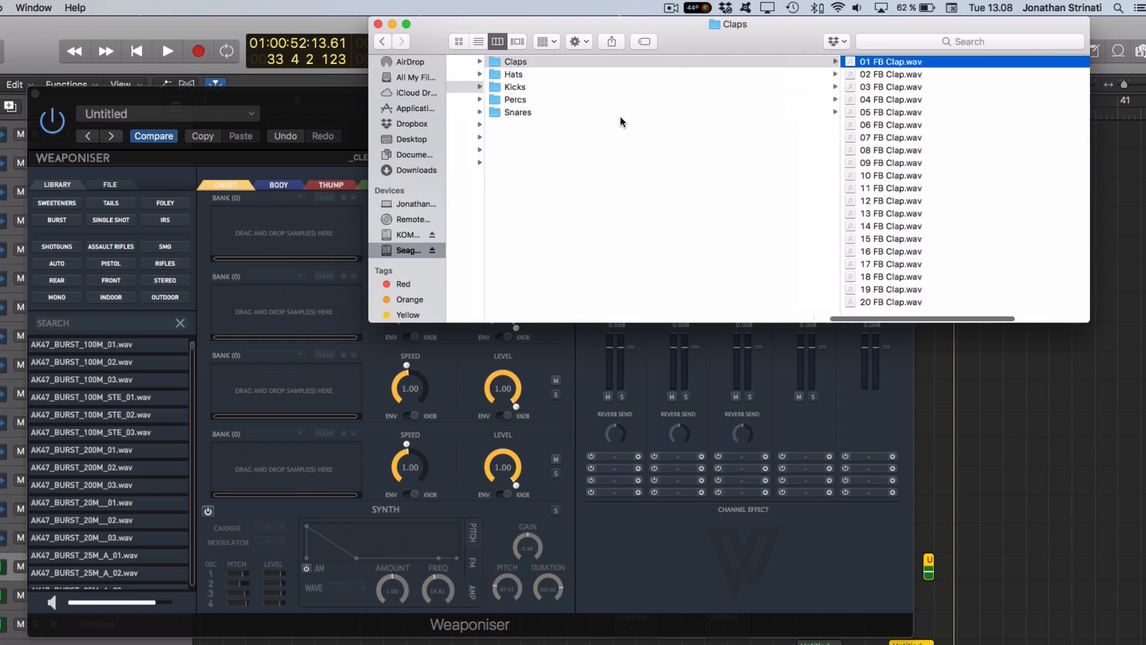
pyautogui.click(648, 87)
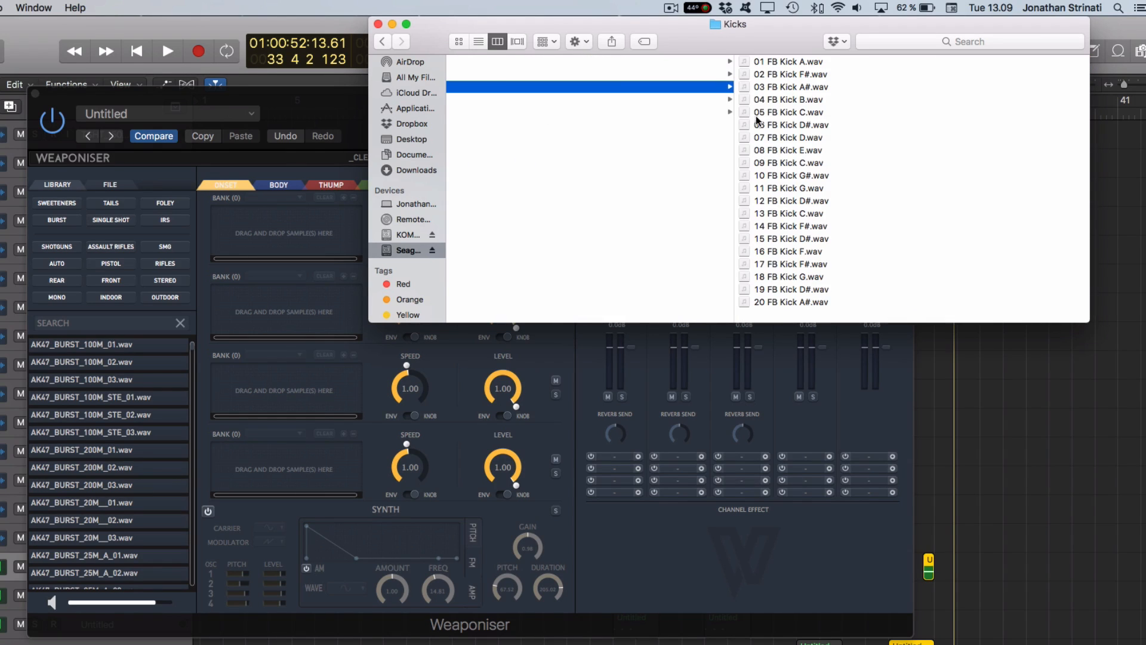
pyautogui.click(775, 102)
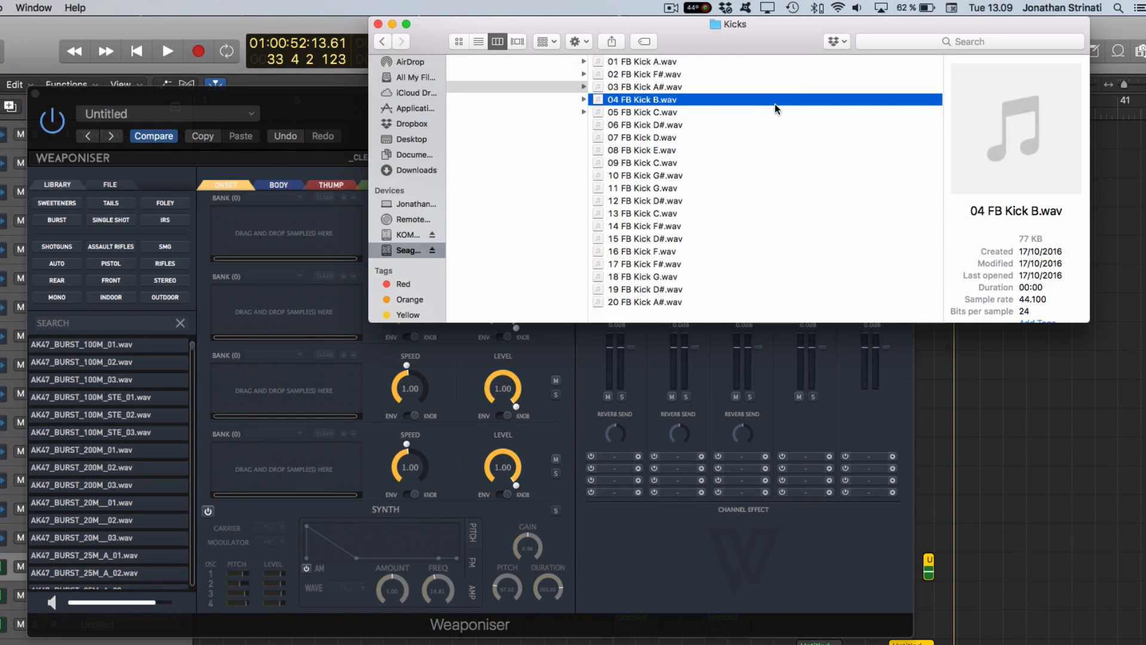
pyautogui.press('space')
pyautogui.press('space')
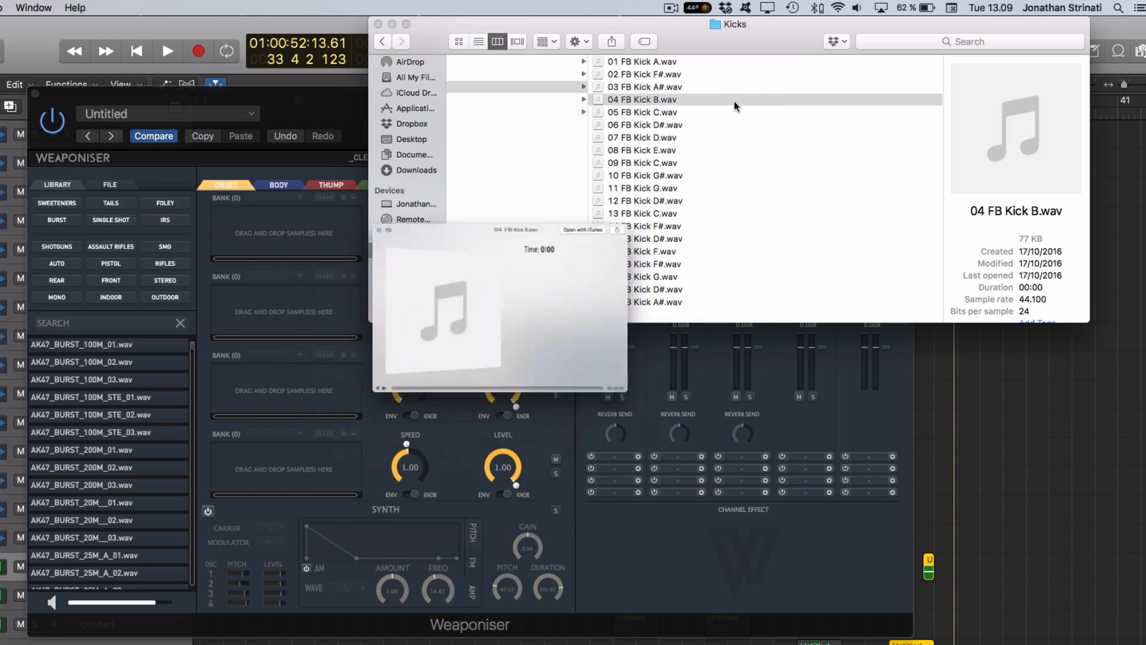
pyautogui.moveTo(661, 105); pyautogui.dragTo(276, 240)
pyautogui.click(275, 242)
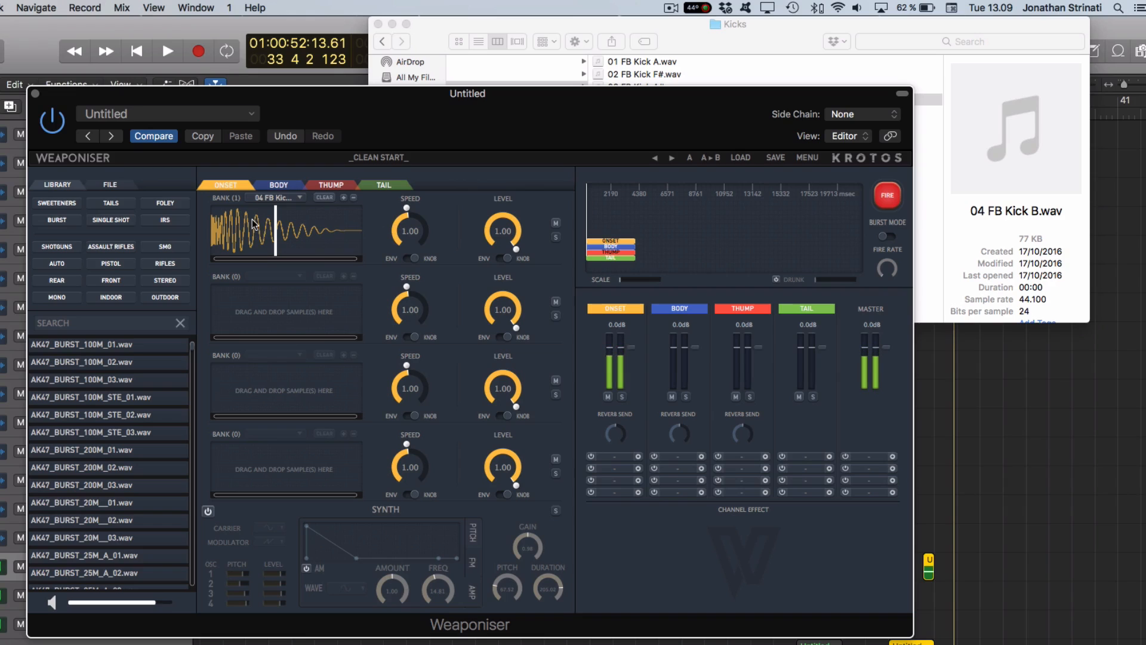
# Try a shorter playback range on the first Onset sample, and extend it to the full waveform
pyautogui.moveTo(261, 222); pyautogui.dragTo(149, 222)
pyautogui.moveTo(263, 248)
pyautogui.mouseDown()
pyautogui.moveTo(349, 247)
pyautogui.moveTo(222, 247)
pyautogui.mouseUp()
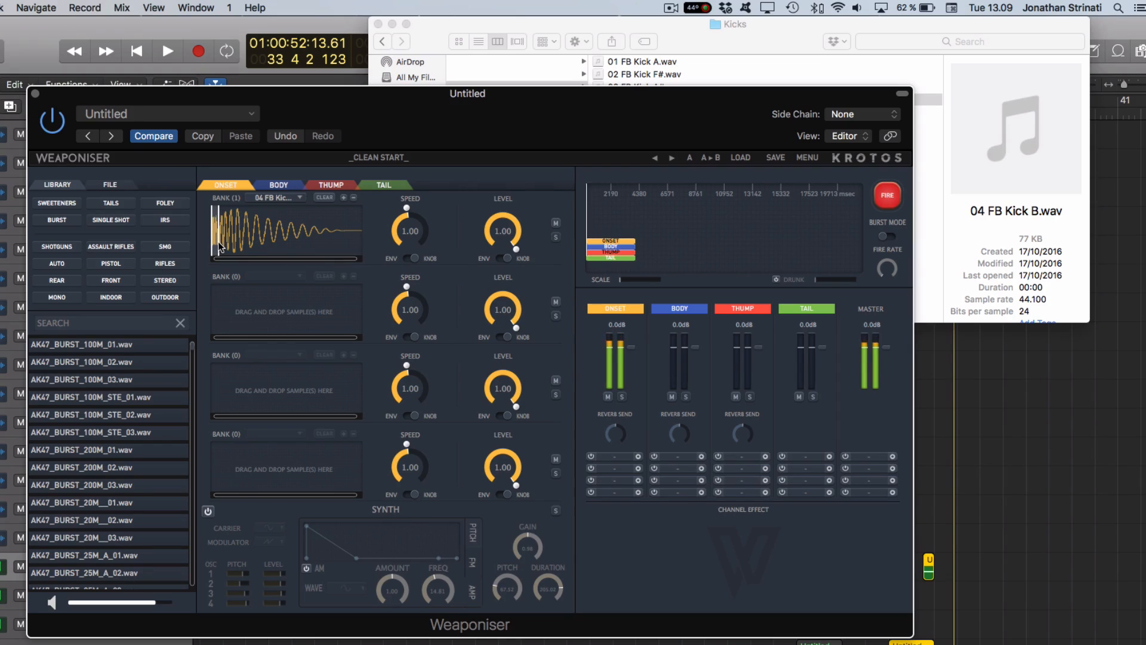
pyautogui.moveTo(217, 248); pyautogui.dragTo(361, 247)
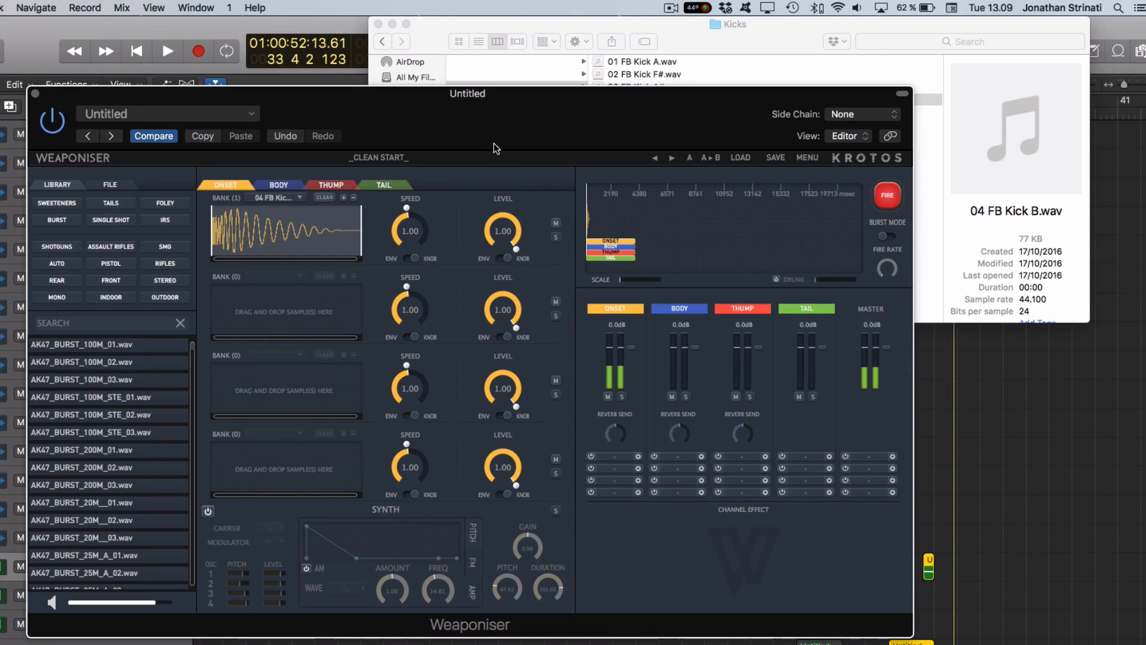
# Audition 12 FB Kick D#.wav in Finder, load it into Onset's second bank and extend its playback range to the full waveform
pyautogui.click(716, 55)
pyautogui.hscroll(-5, 670, 137)
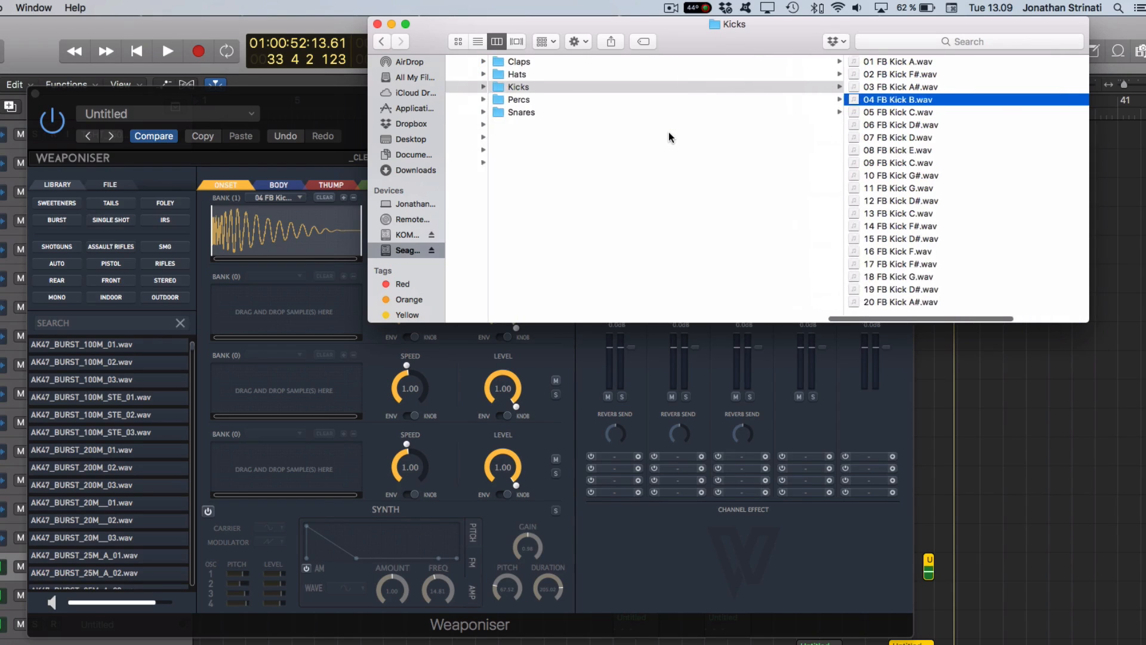
pyautogui.click(896, 201)
pyautogui.press('space')
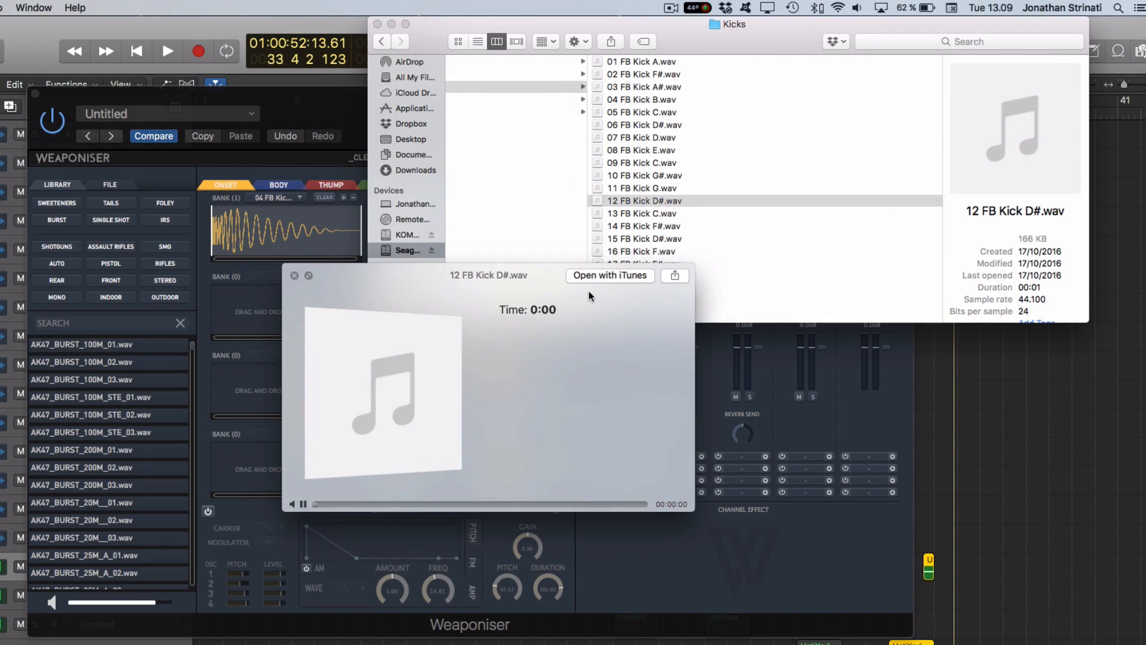
pyautogui.click(605, 272)
pyautogui.moveTo(630, 201); pyautogui.dragTo(111, 313)
pyautogui.click(256, 304)
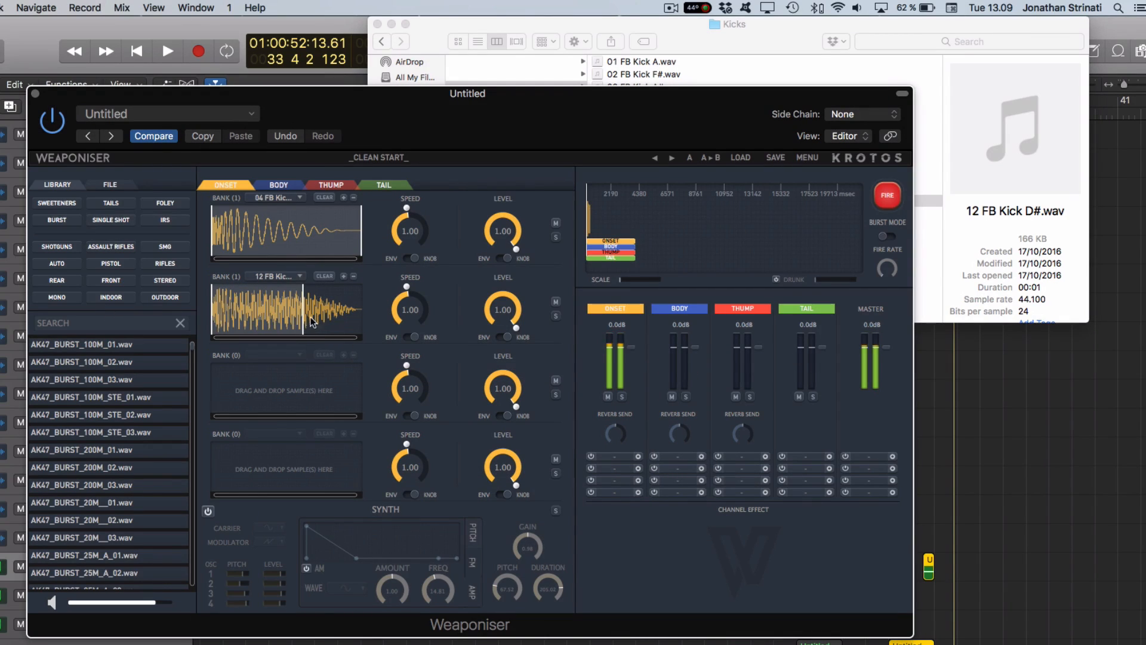
pyautogui.moveTo(303, 317); pyautogui.dragTo(382, 320)
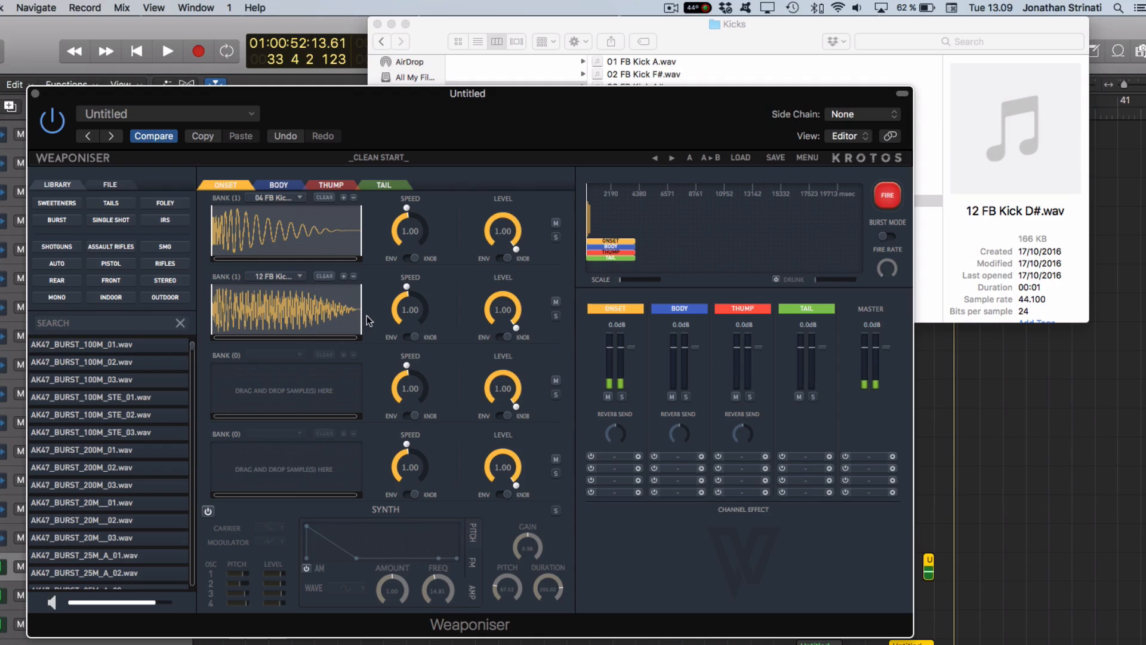
# Switch the second and first Onset banks' levels to envelopes and shape both to drop quickly from full level to zero
pyautogui.click(502, 337)
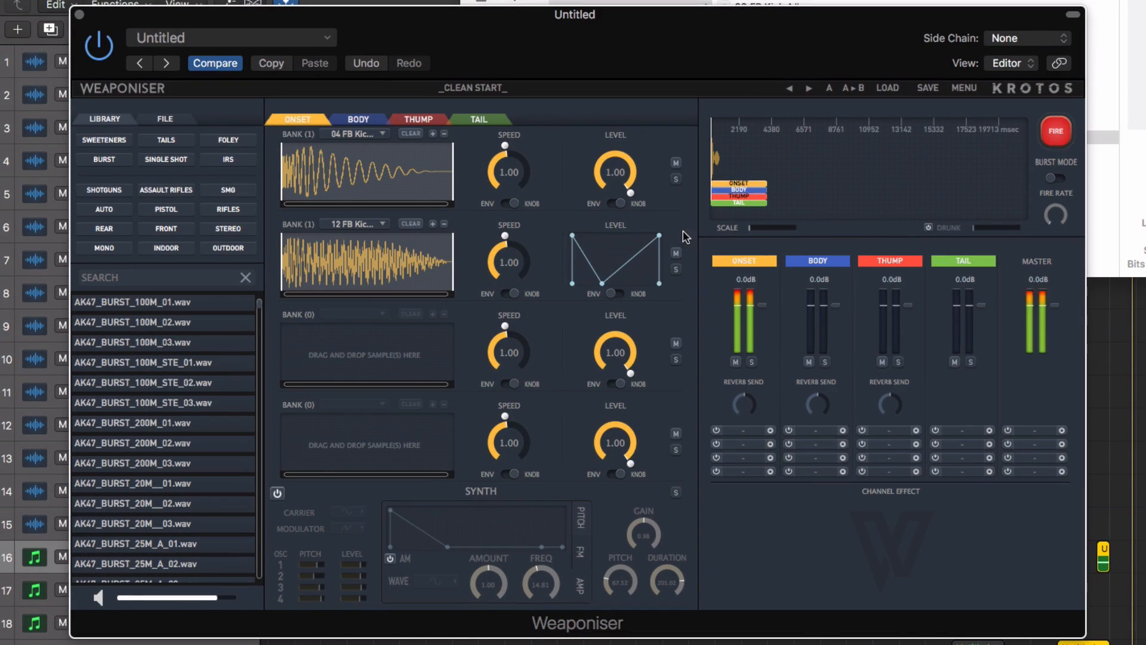
pyautogui.moveTo(659, 237); pyautogui.dragTo(586, 290)
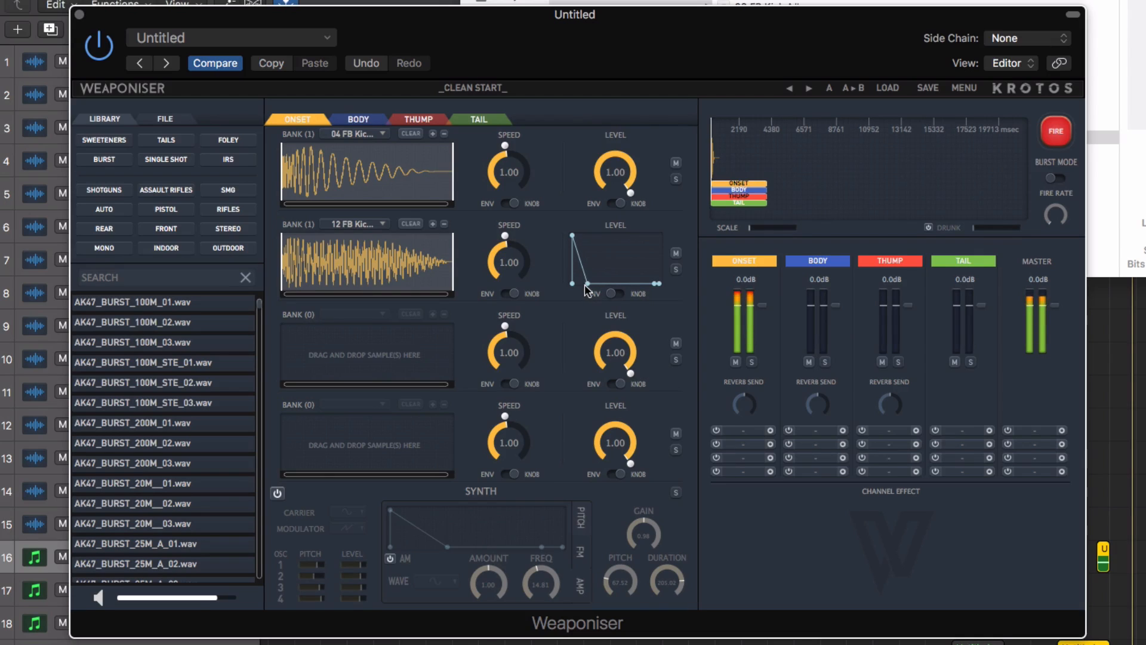
pyautogui.click(611, 204)
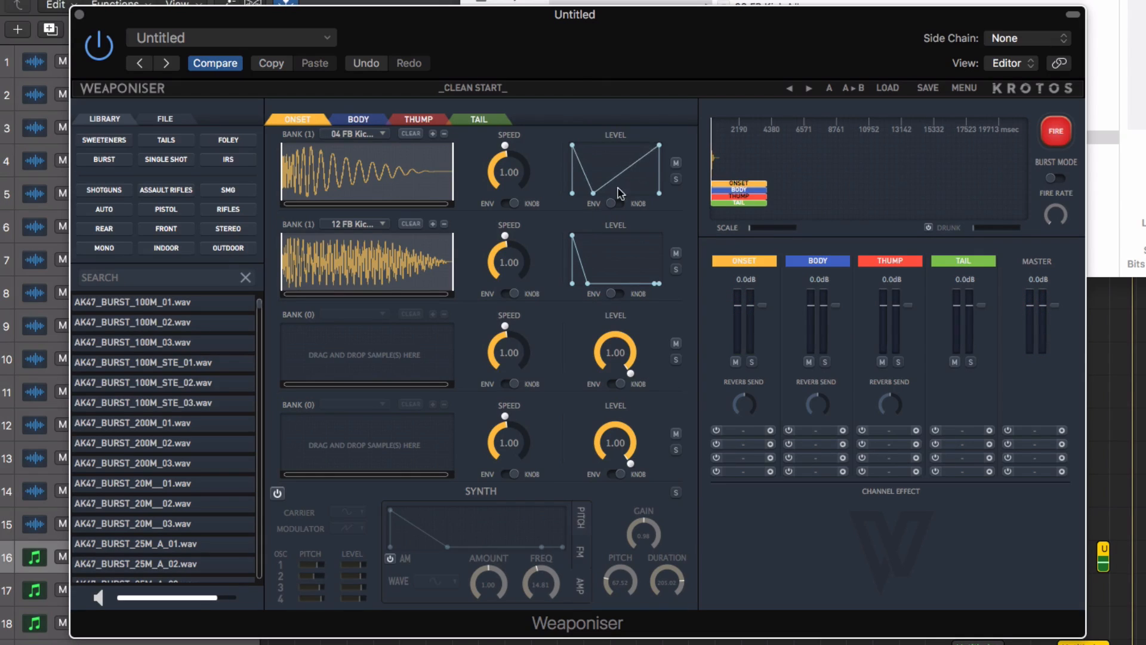
pyautogui.moveTo(659, 144); pyautogui.dragTo(671, 227)
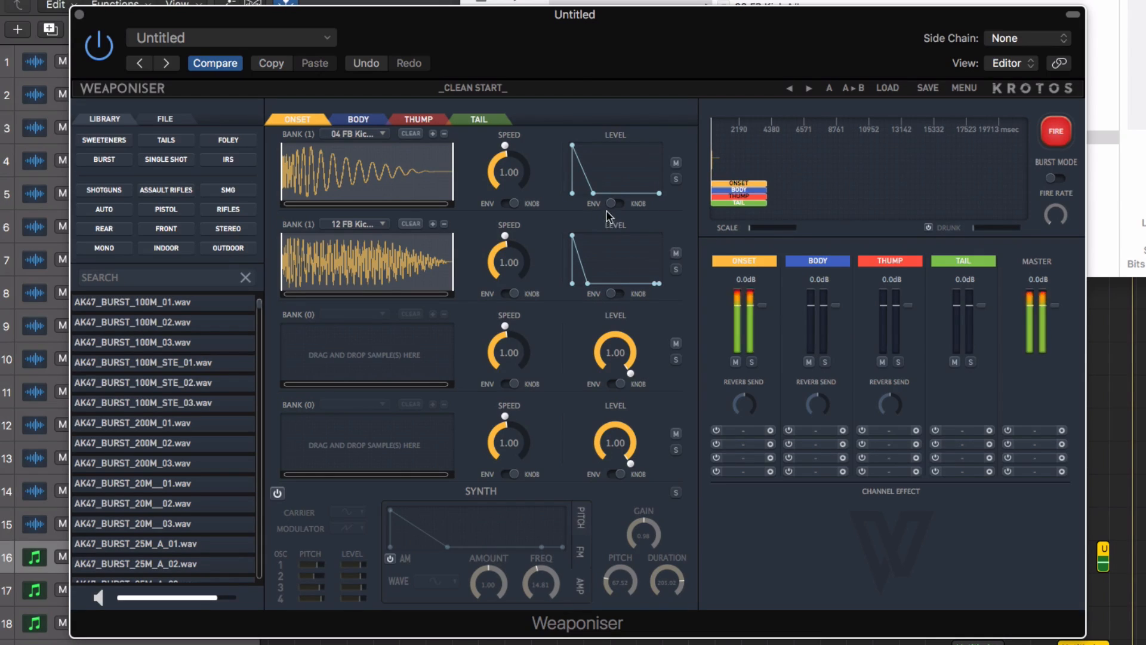
pyautogui.moveTo(592, 192); pyautogui.dragTo(597, 193)
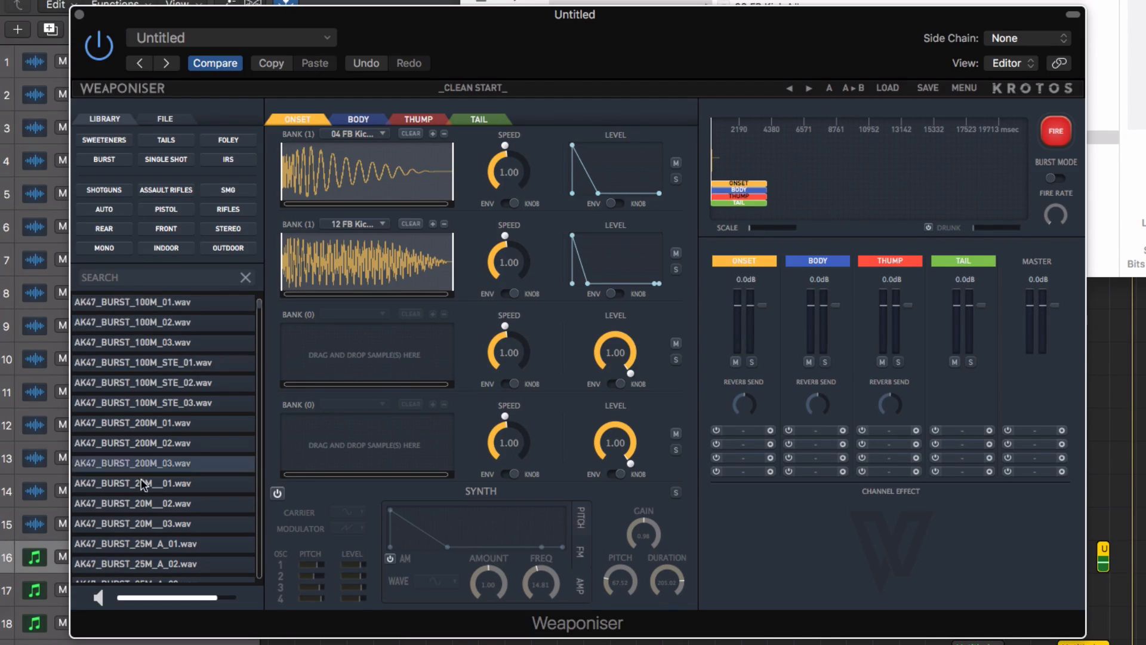
# Filter the library to Single Shot samples and load AK47_SINGLESHOT_5M_MS_01.wav into the Onset layer's third bank
pyautogui.scroll(-3, 141, 484)
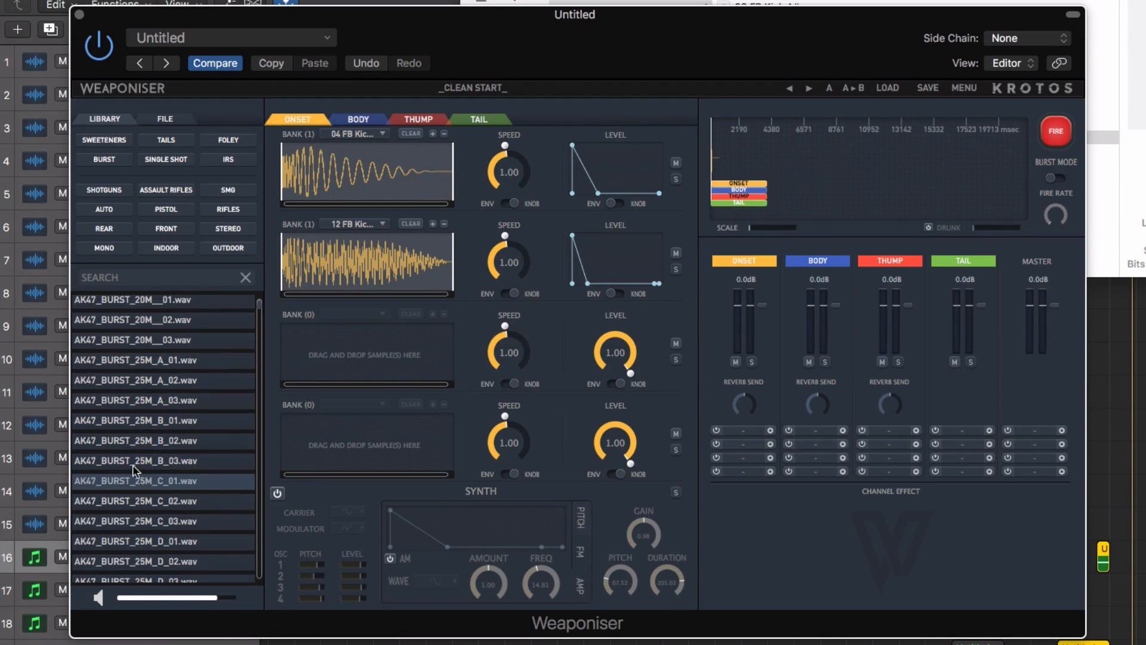
pyautogui.click(160, 382)
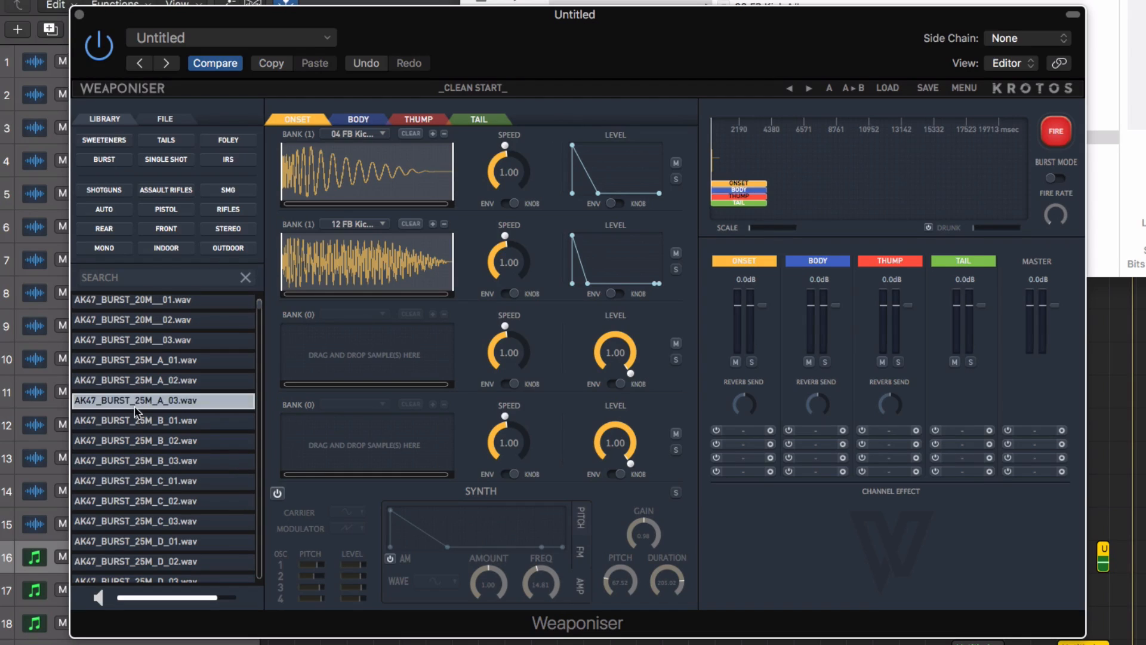
pyautogui.click(134, 401)
pyautogui.click(157, 159)
pyautogui.click(153, 382)
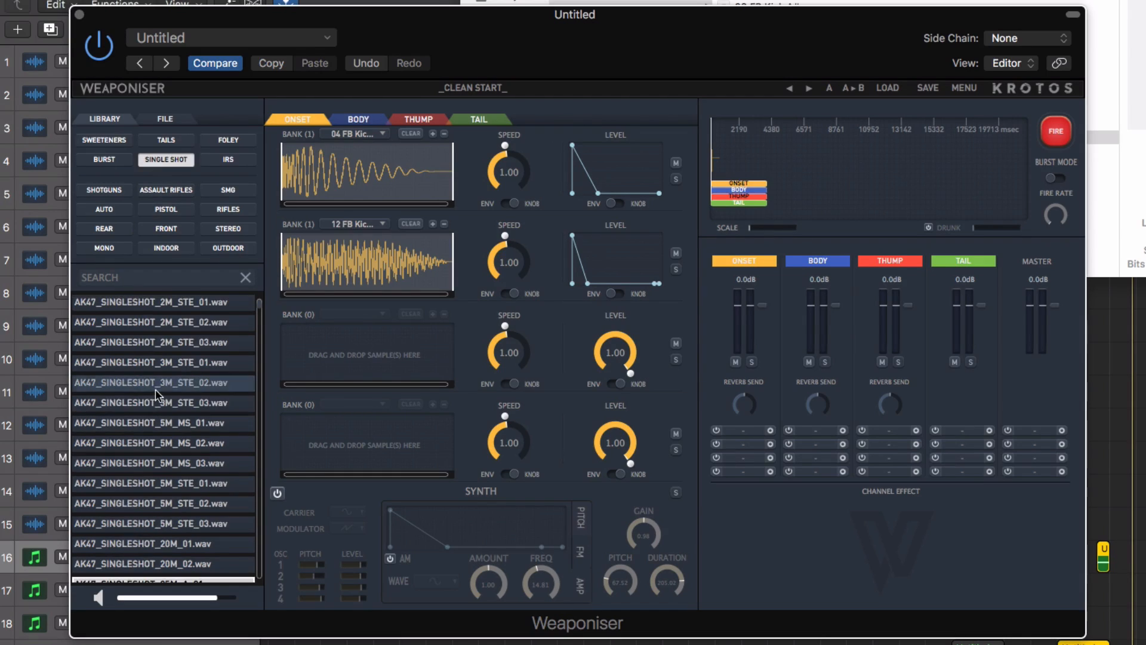
pyautogui.click(141, 424)
pyautogui.scroll(-1, 141, 432)
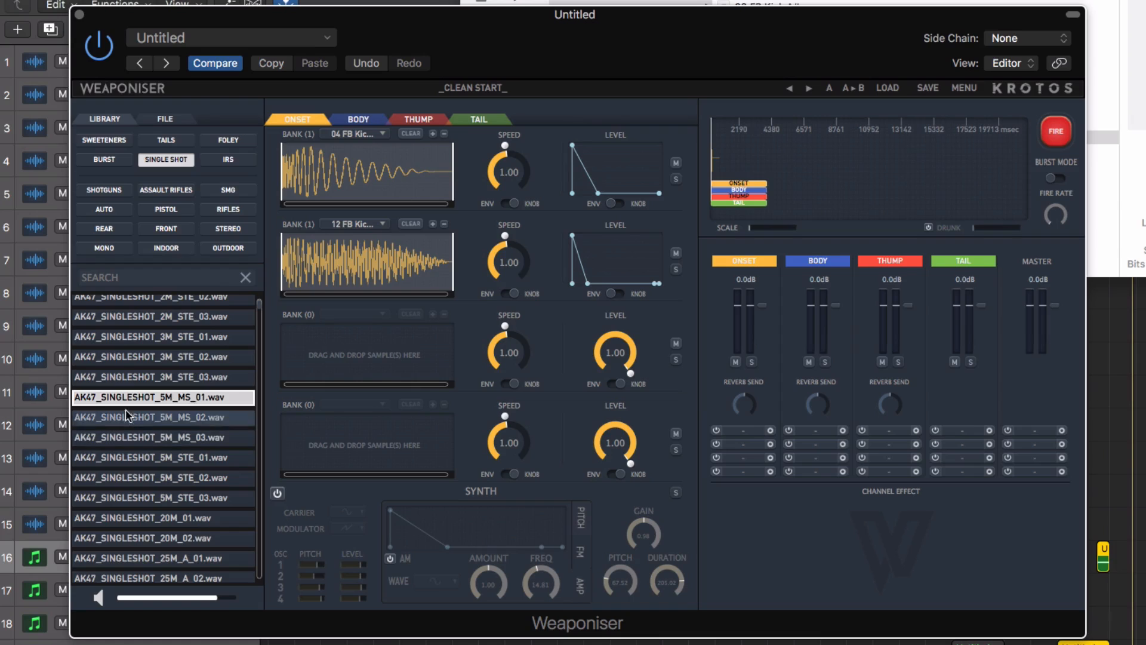
pyautogui.moveTo(128, 399); pyautogui.dragTo(410, 358)
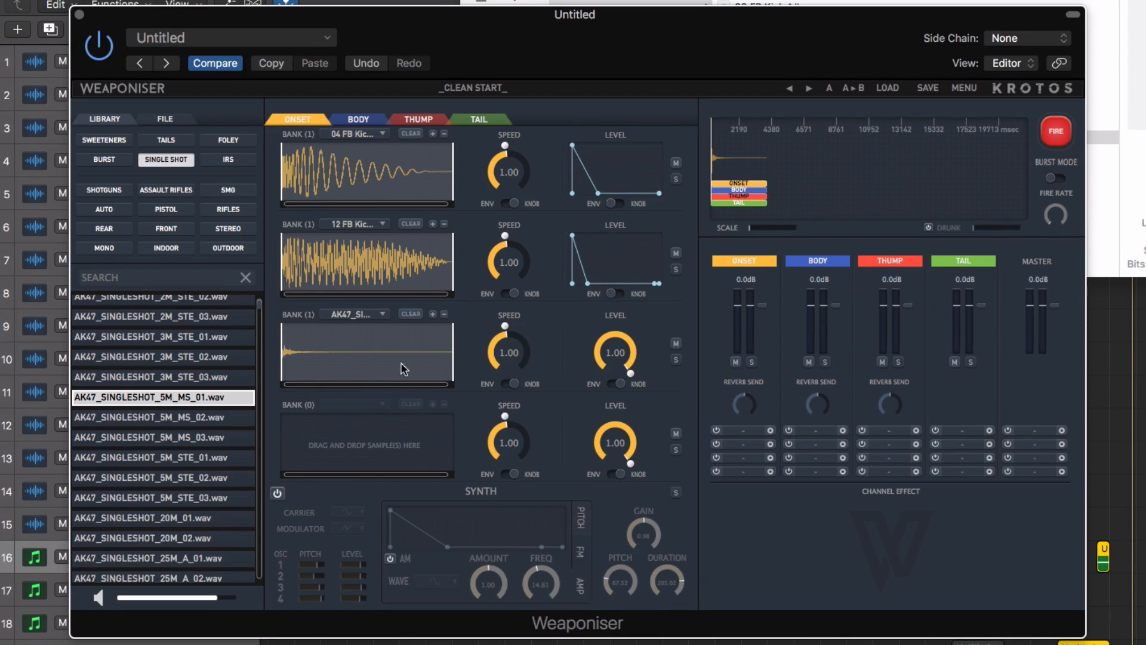
# Switch the third Onset bank's level to an envelope that falls quickly to zero, and open the Body layer
pyautogui.click(613, 383)
pyautogui.moveTo(615, 325); pyautogui.dragTo(619, 374)
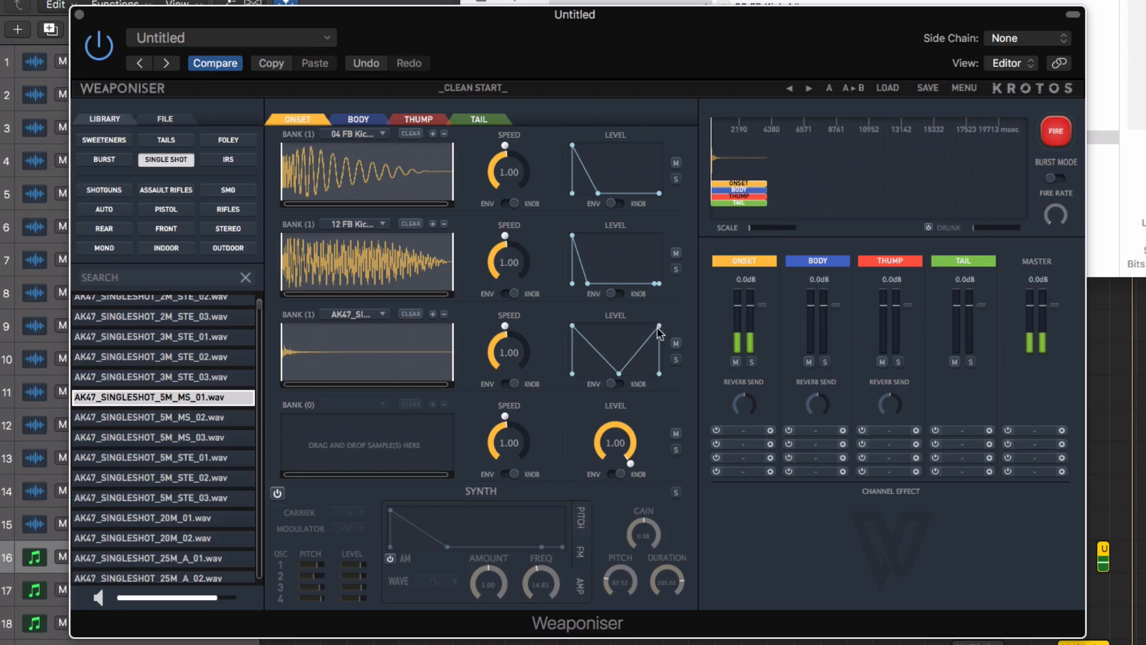
pyautogui.moveTo(658, 326); pyautogui.dragTo(593, 379)
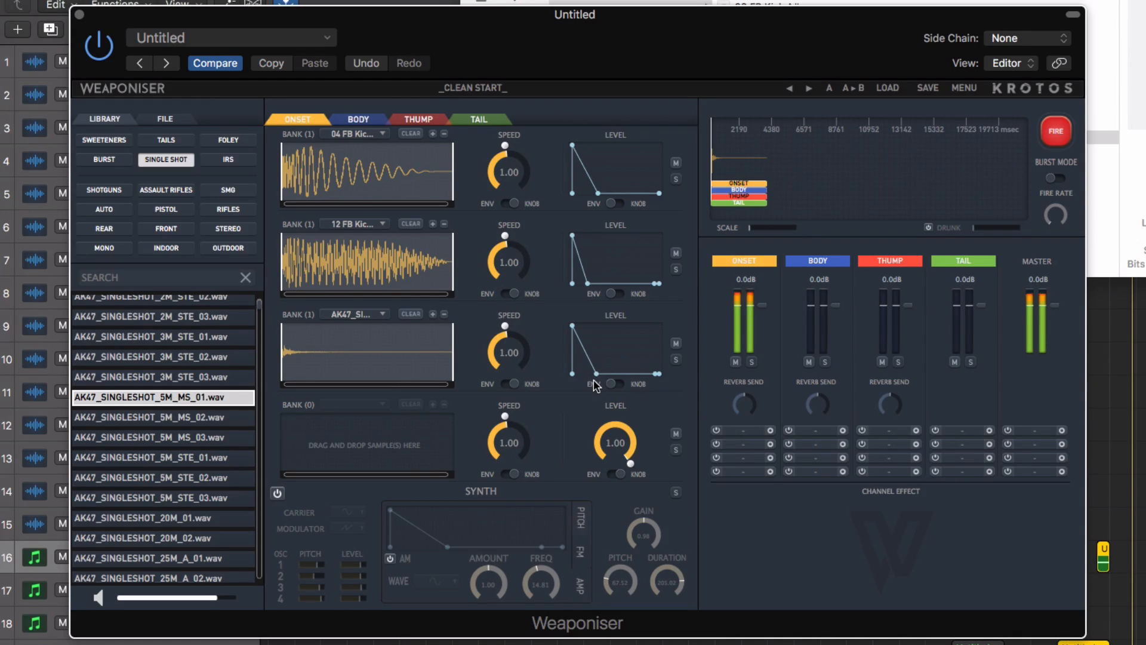
pyautogui.click(359, 123)
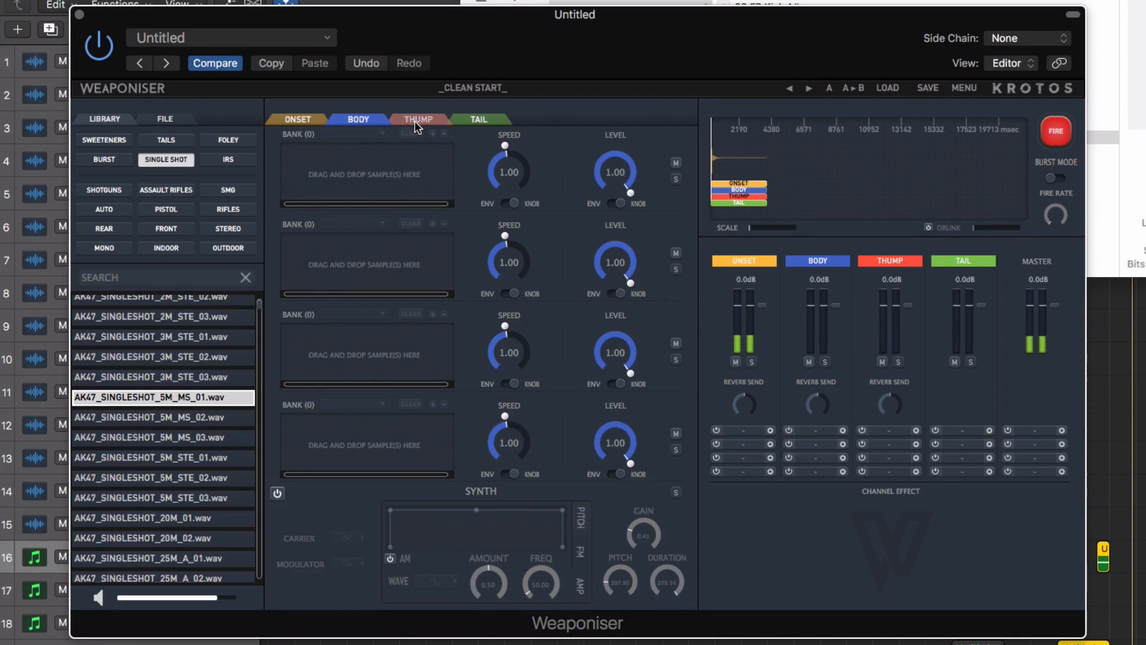
# Enable the Thump layer's synth, raise its channel to 3.8 dB, and set the synth duration to 540.97 and base frequency to 49.46
pyautogui.click(414, 121)
pyautogui.click(277, 493)
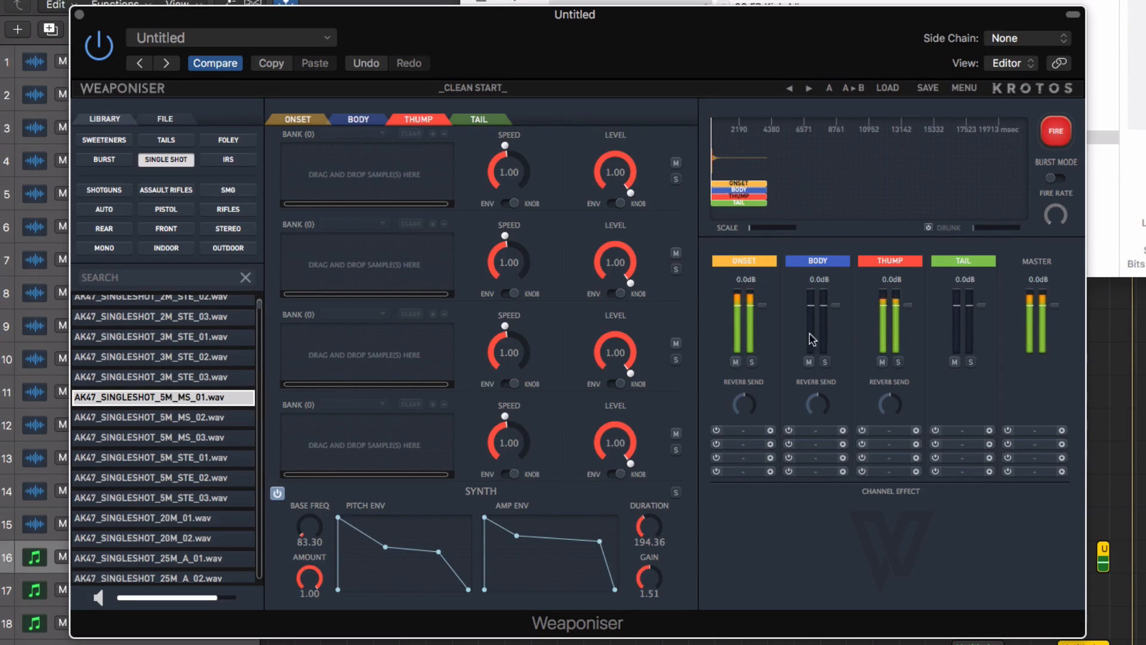
pyautogui.moveTo(909, 306); pyautogui.dragTo(910, 304)
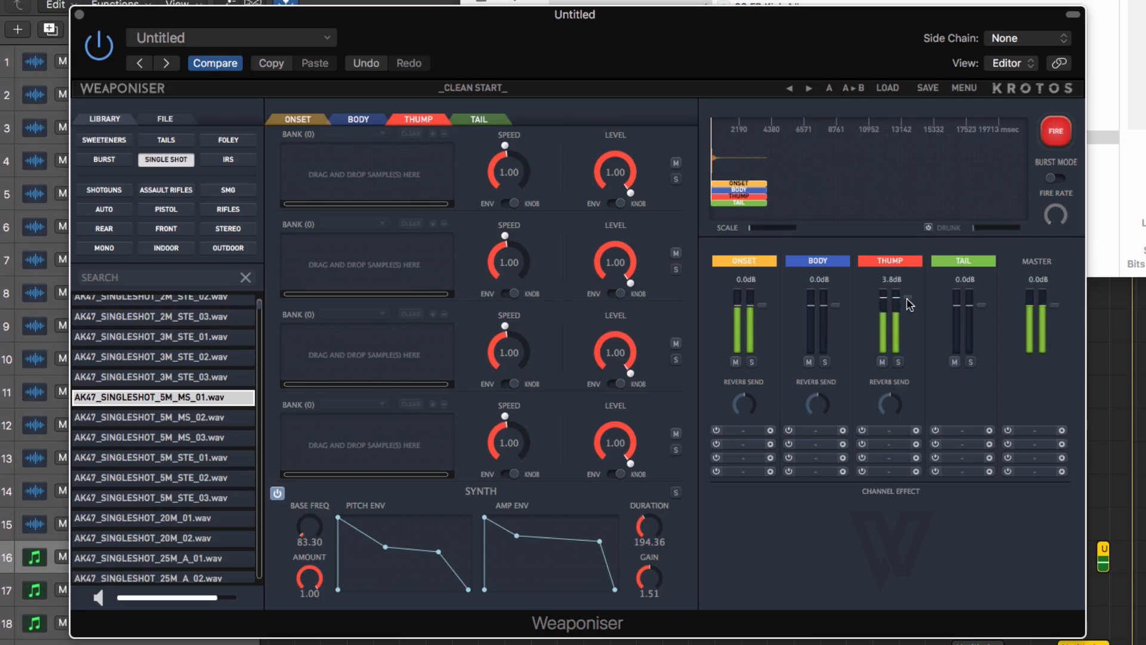
pyautogui.moveTo(649, 520); pyautogui.dragTo(650, 493)
pyautogui.moveTo(314, 532); pyautogui.dragTo(317, 539)
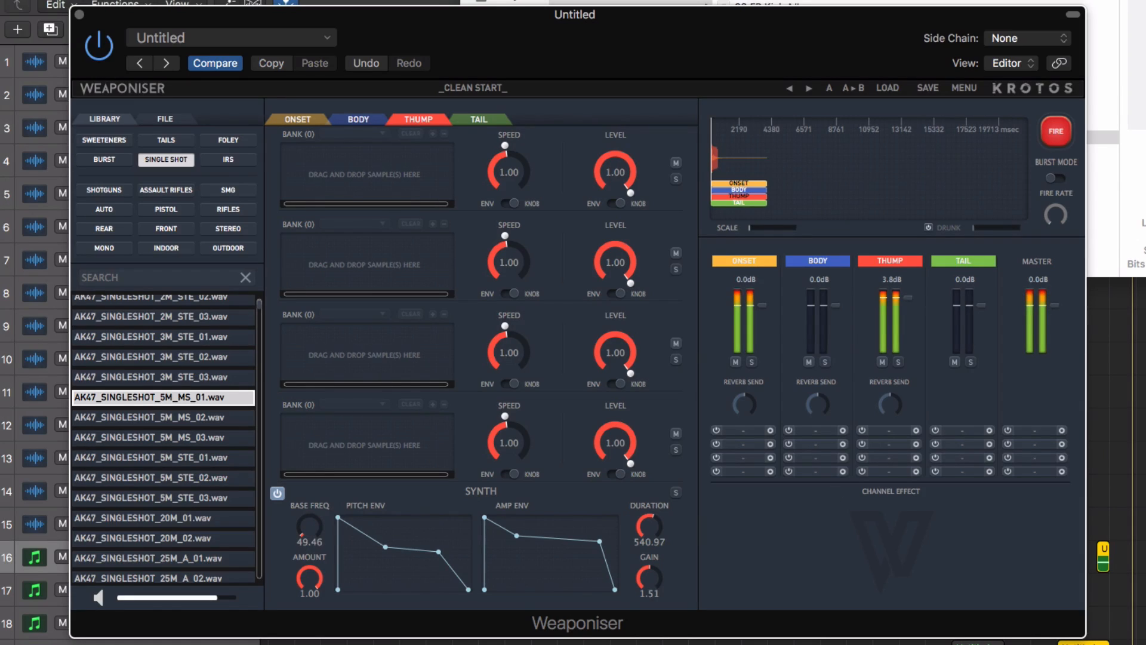
# Add a Saturation effect to the master channel's first effect slot and set its drive to 2.70
pyautogui.click(1034, 430)
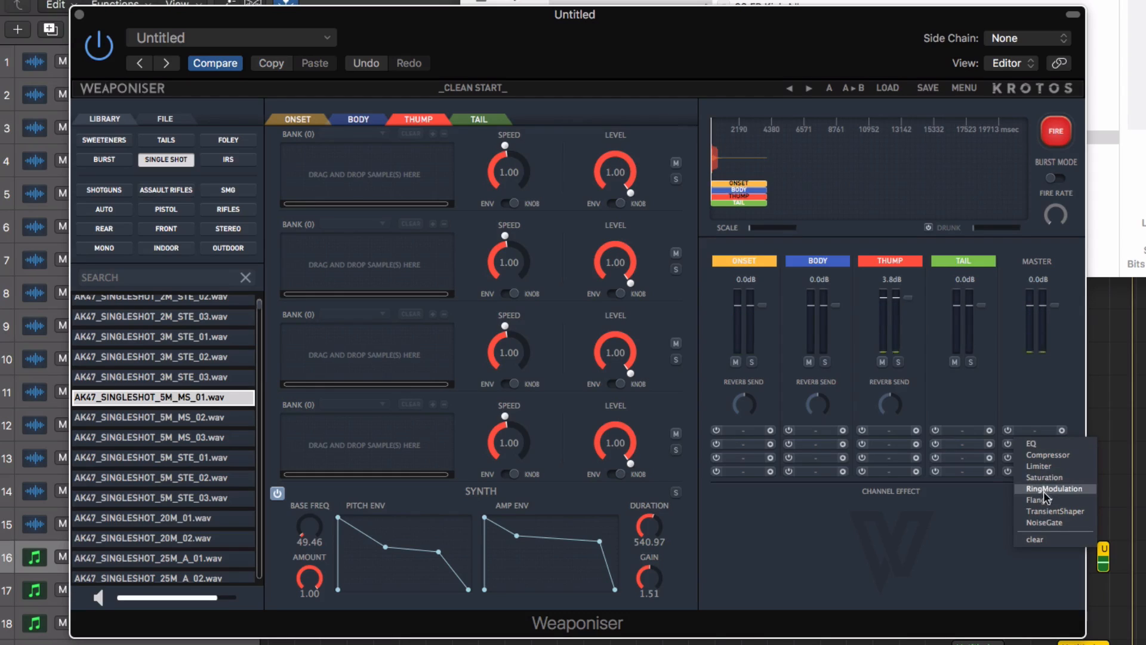
pyautogui.click(973, 405)
pyautogui.moveTo(789, 528); pyautogui.dragTo(769, 509)
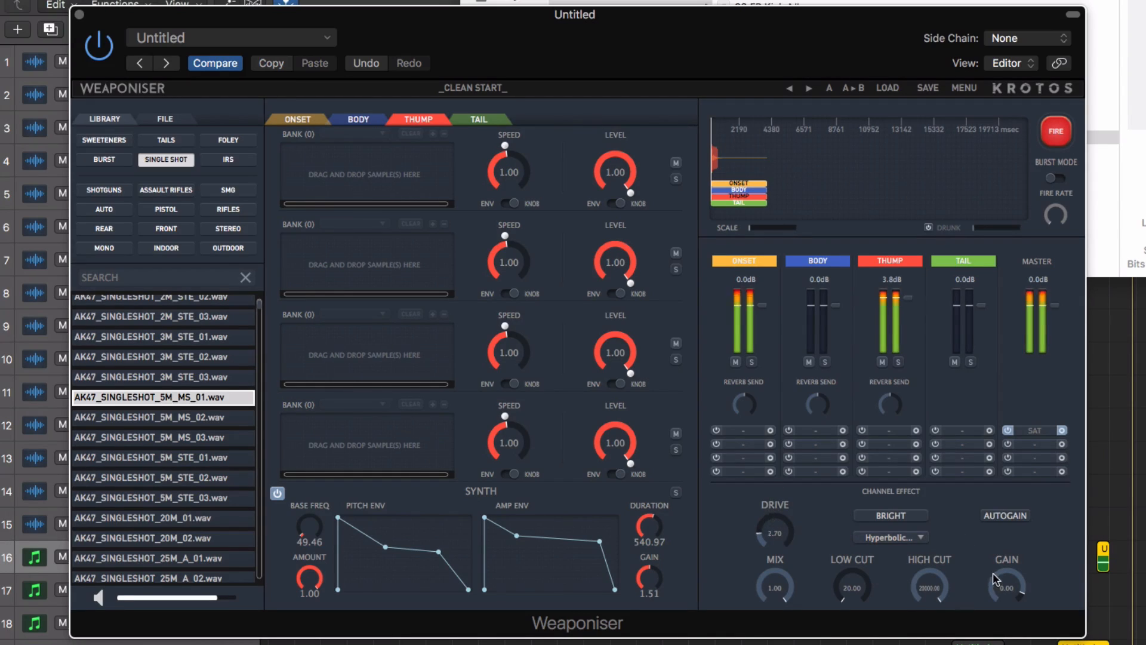
# Add a Limiter to the master channel's second effect slot with a gain of 0.64 and a threshold of -5.29
pyautogui.click(1030, 448)
pyautogui.click(1048, 484)
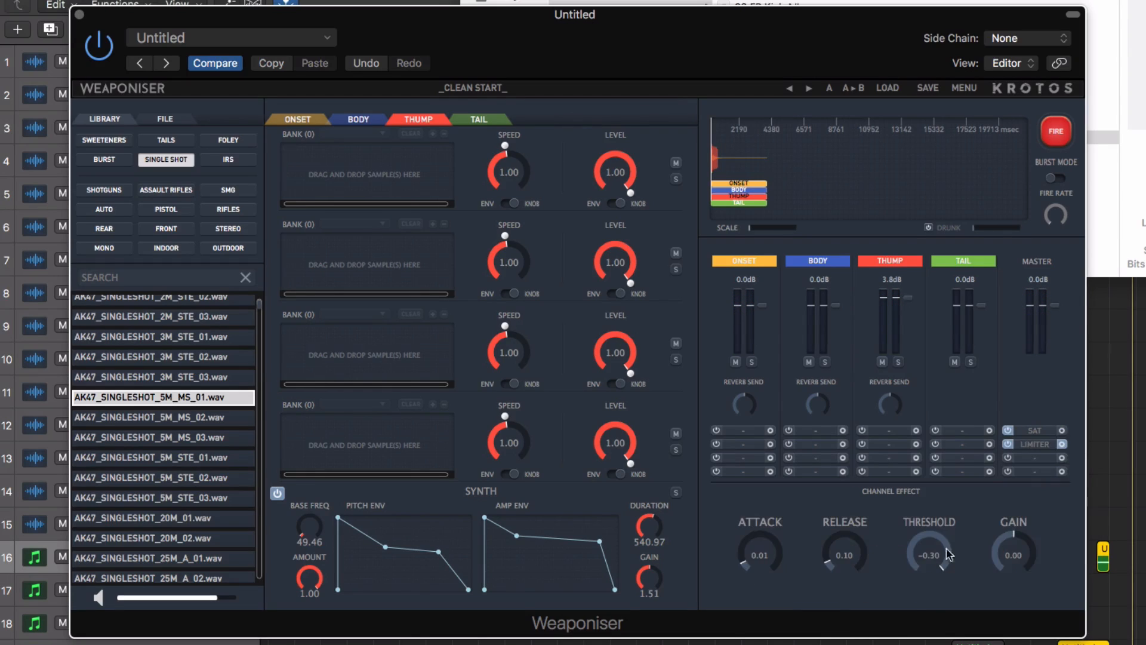
pyautogui.moveTo(1009, 545); pyautogui.dragTo(1009, 540)
pyautogui.moveTo(934, 558); pyautogui.dragTo(907, 593)
# Reshape the Thump synth's pitch envelope to fall quickly from its peak to zero and stay there
pyautogui.moveTo(385, 546); pyautogui.dragTo(385, 613)
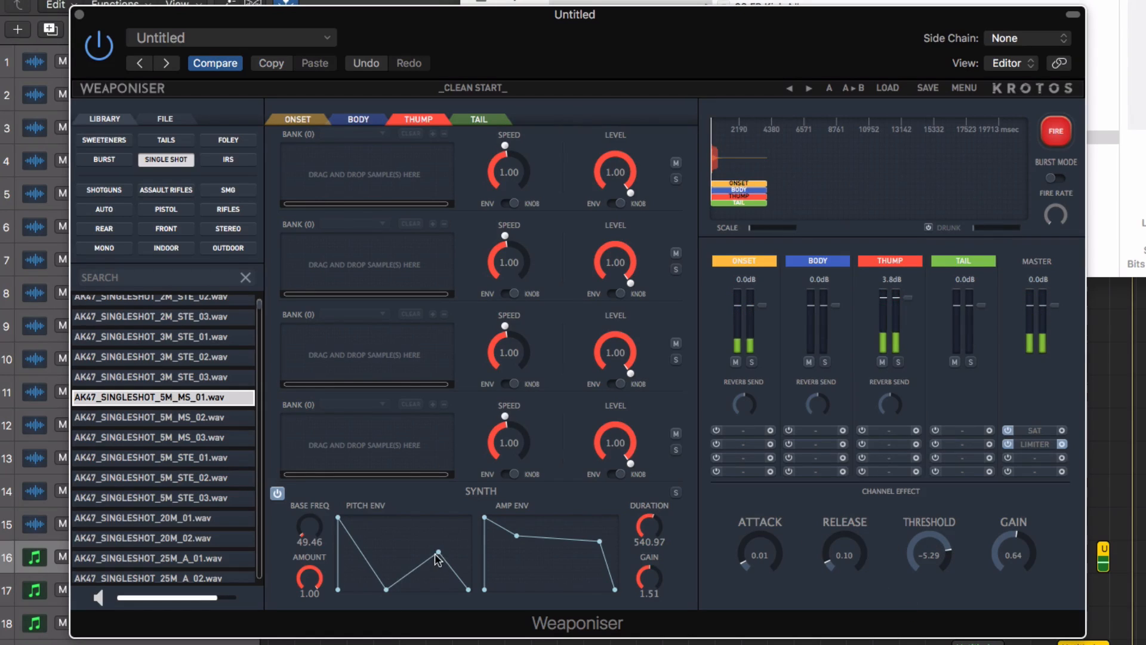
pyautogui.moveTo(437, 552); pyautogui.dragTo(373, 597)
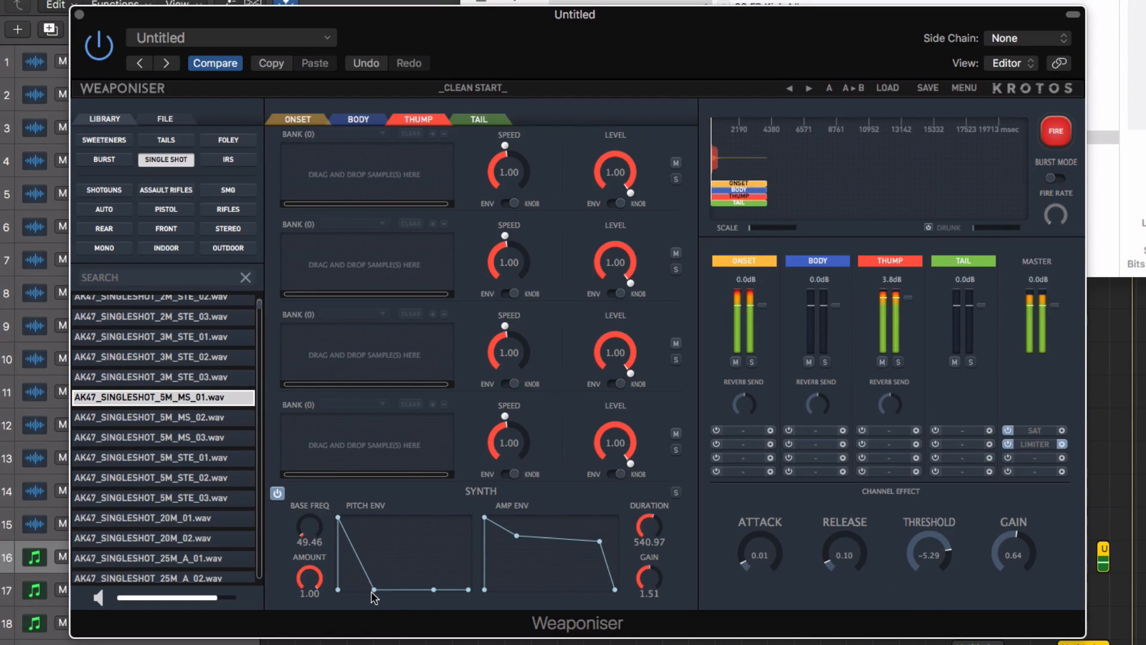
# Switch the level of the Onset layer's third bank, the AK47 sample, back to knob control and set it to 0.49
pyautogui.click(297, 120)
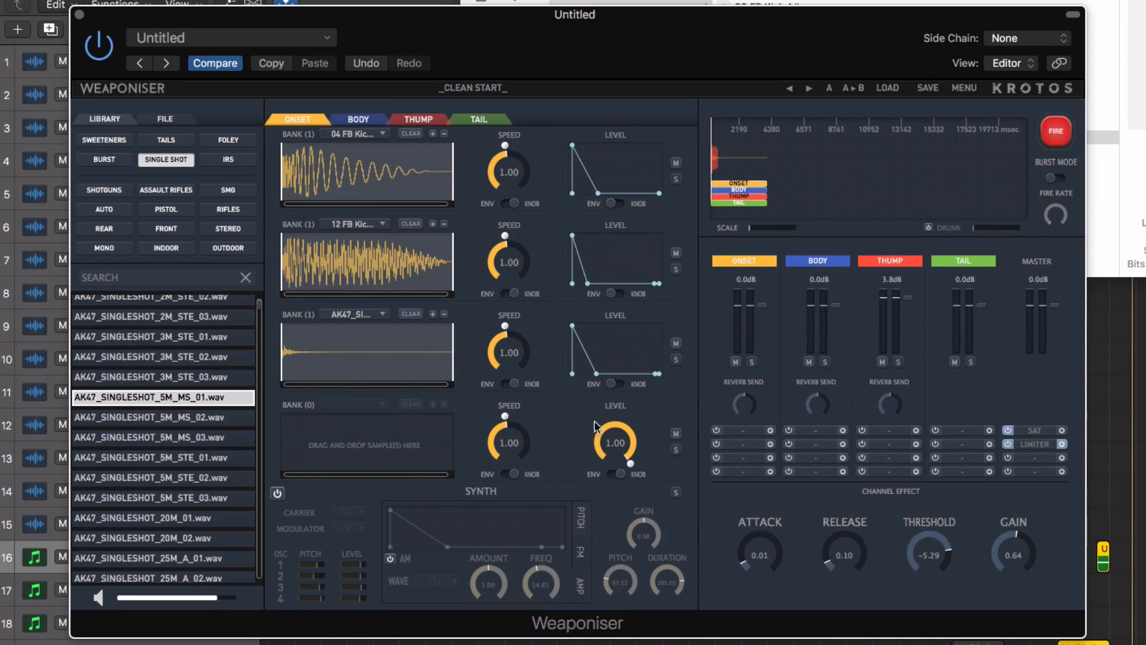
pyautogui.click(620, 384)
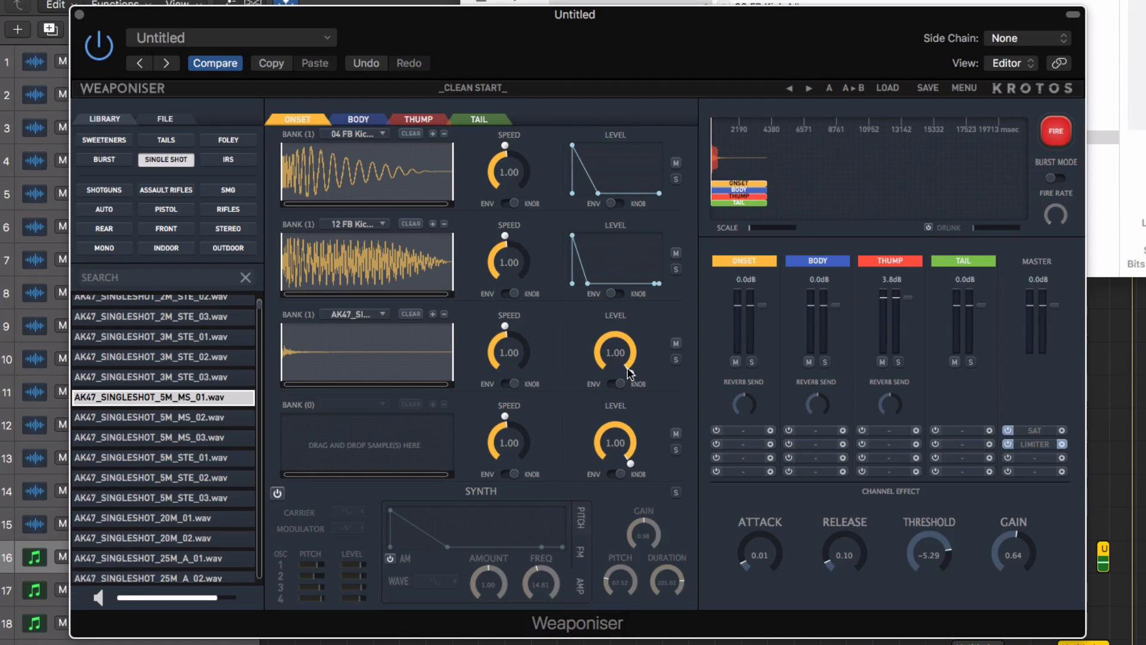
pyautogui.moveTo(602, 360); pyautogui.dragTo(595, 470)
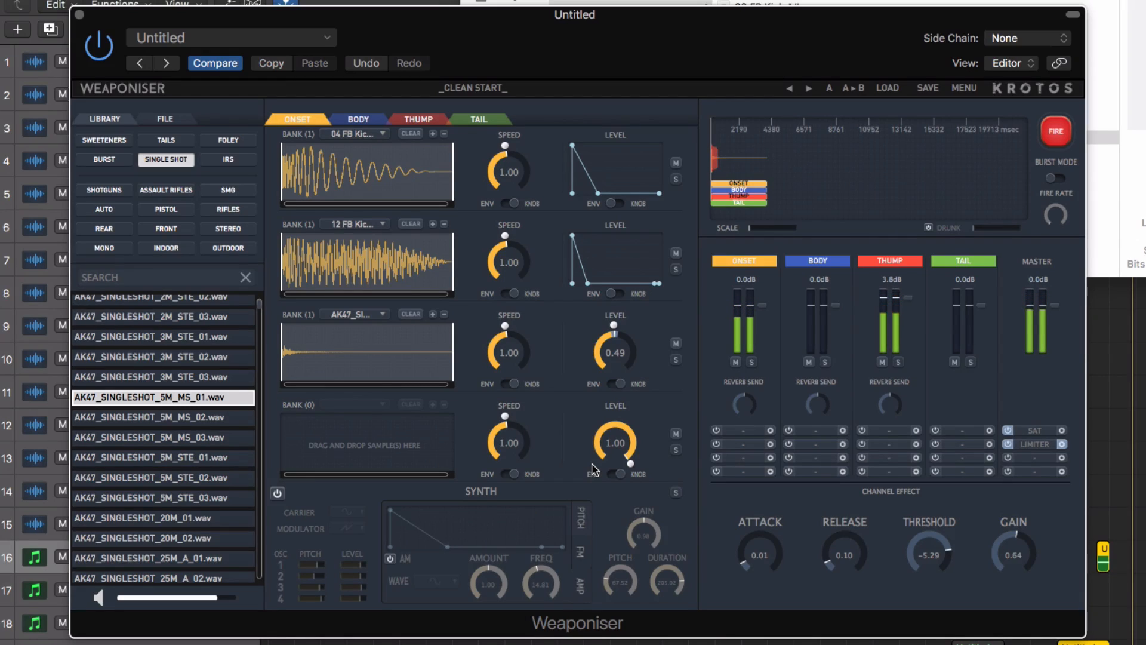
# Enlarge the timeline scale and shift the Thump layer slightly later than the other layers
pyautogui.moveTo(754, 227); pyautogui.dragTo(772, 228)
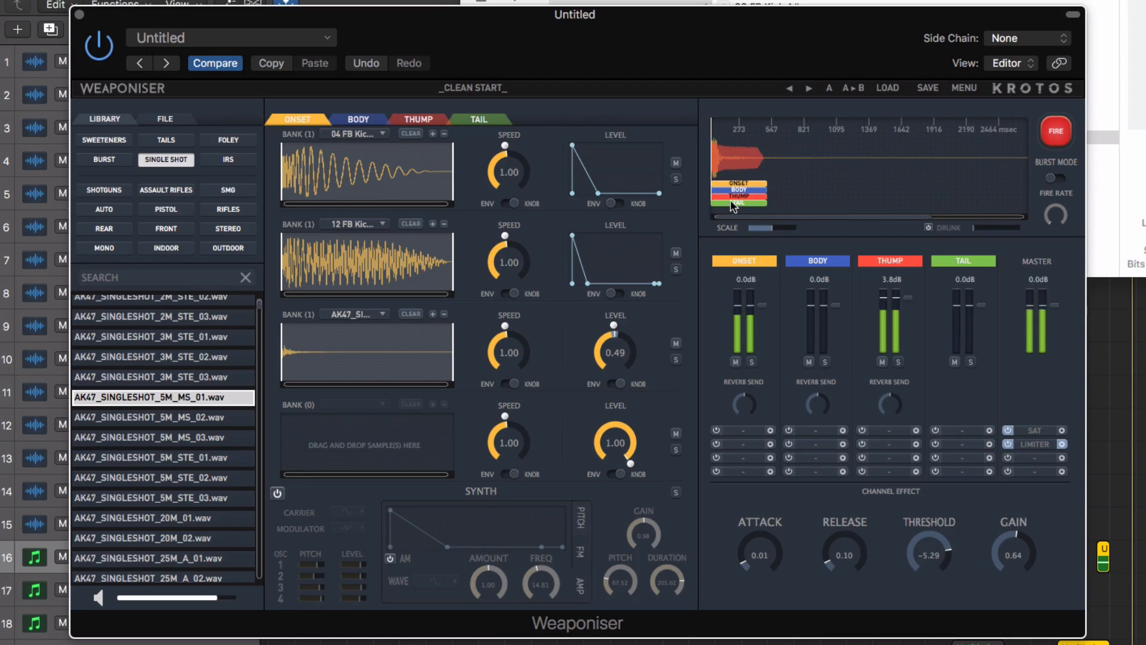
pyautogui.moveTo(720, 195)
pyautogui.mouseDown()
pyautogui.moveTo(738, 200)
pyautogui.moveTo(719, 196)
pyautogui.mouseUp()
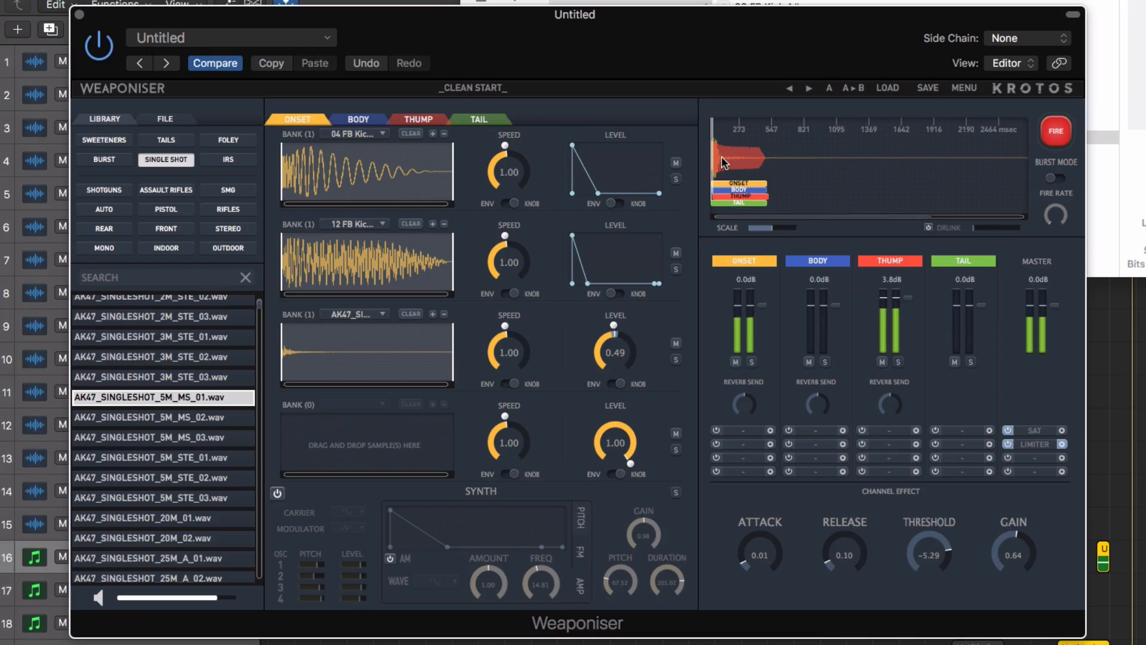